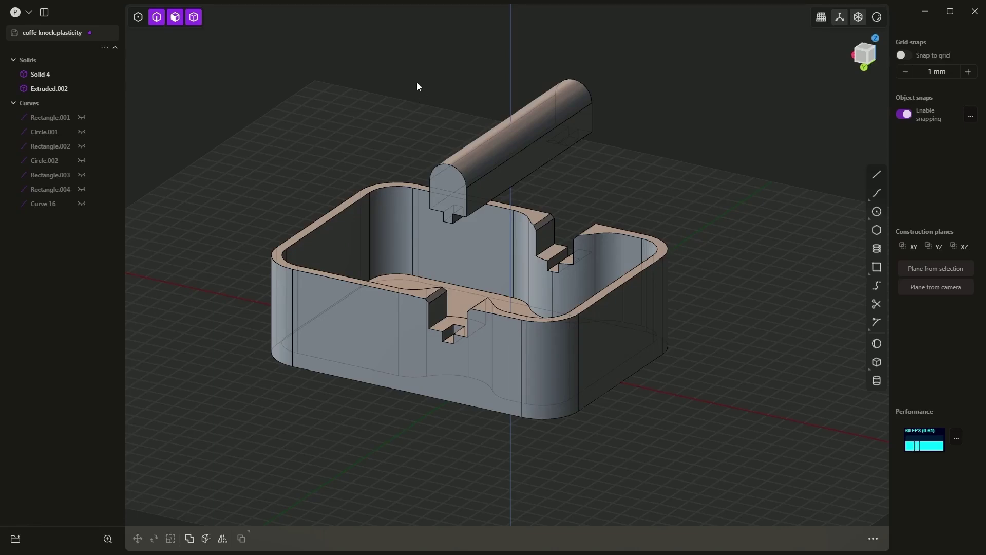
# Start a new empty document
pyautogui.moveTo(603, 330); pyautogui.dragTo(603, 306, button='middle')
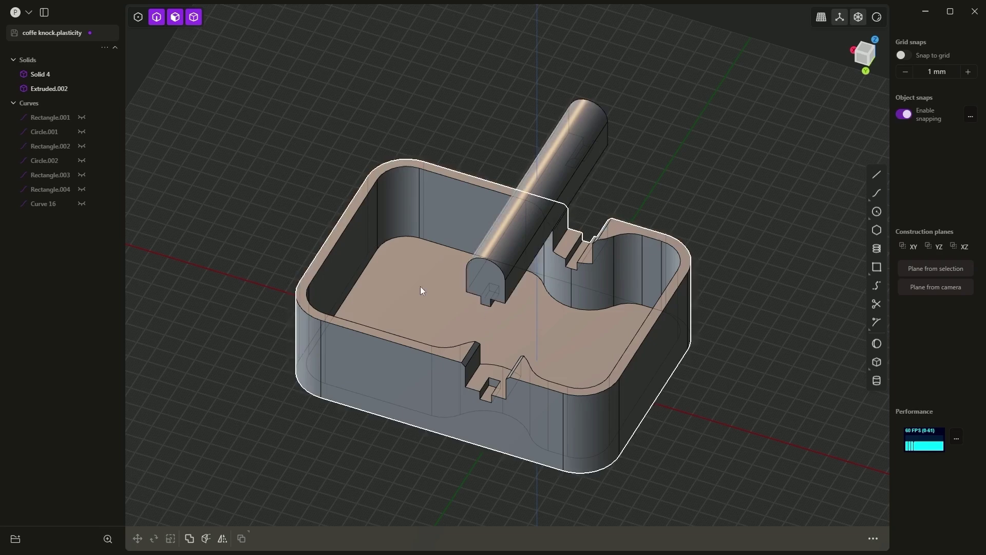
pyautogui.moveTo(529, 235); pyautogui.dragTo(514, 229, button='middle')
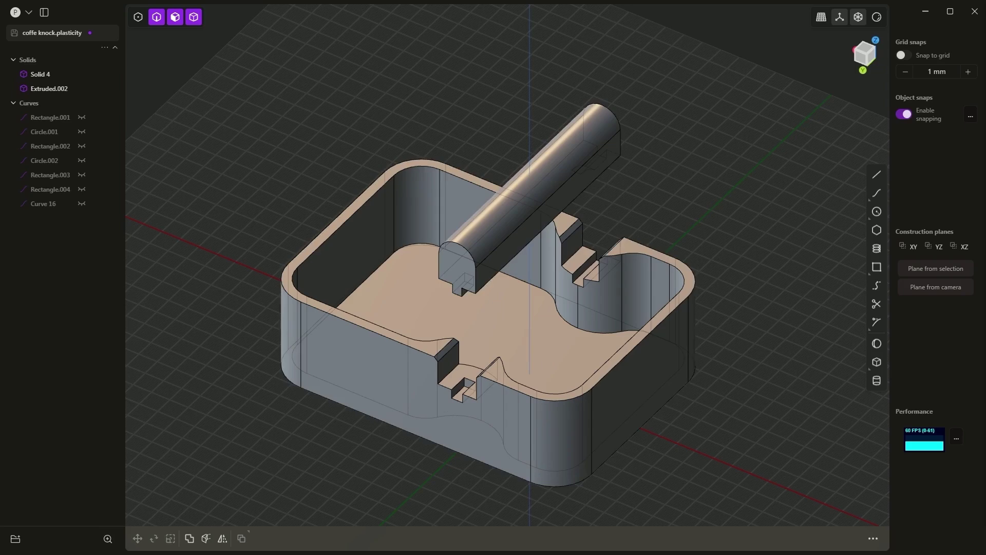
pyautogui.hotkey('ctrl', 'n')
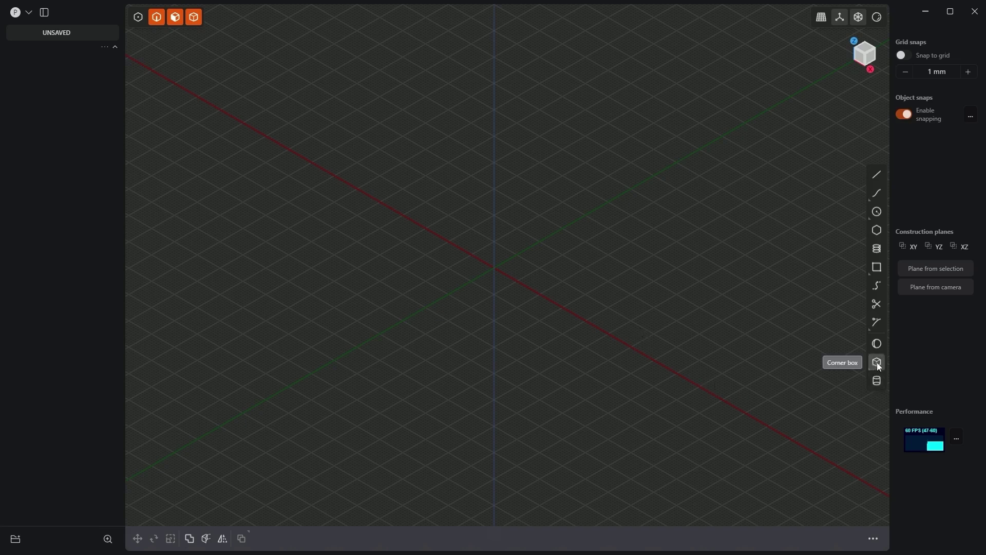
# Create a center box at the origin, 120 mm wide, 120 mm long and 40 mm high
pyautogui.moveTo(878, 364)
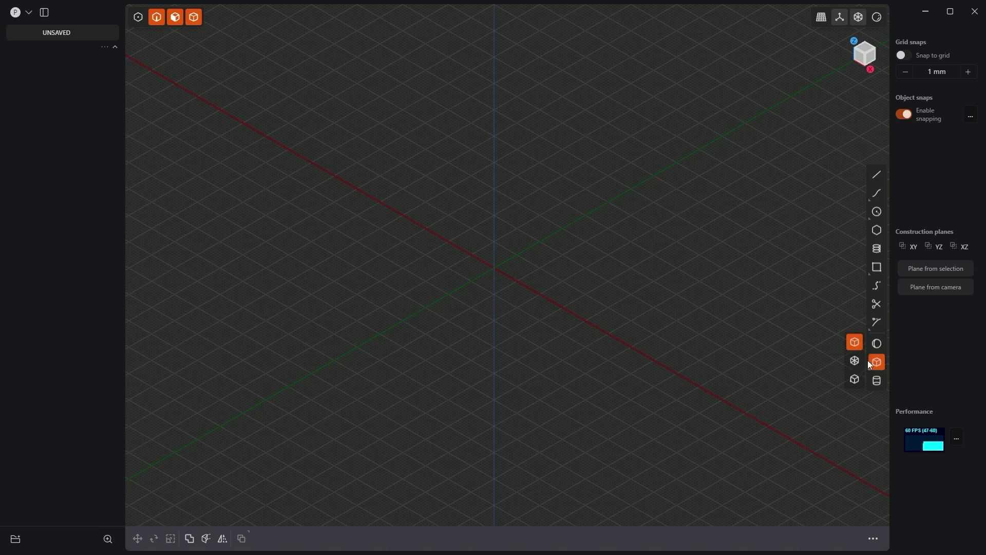
pyautogui.click(856, 361)
pyautogui.click(495, 266)
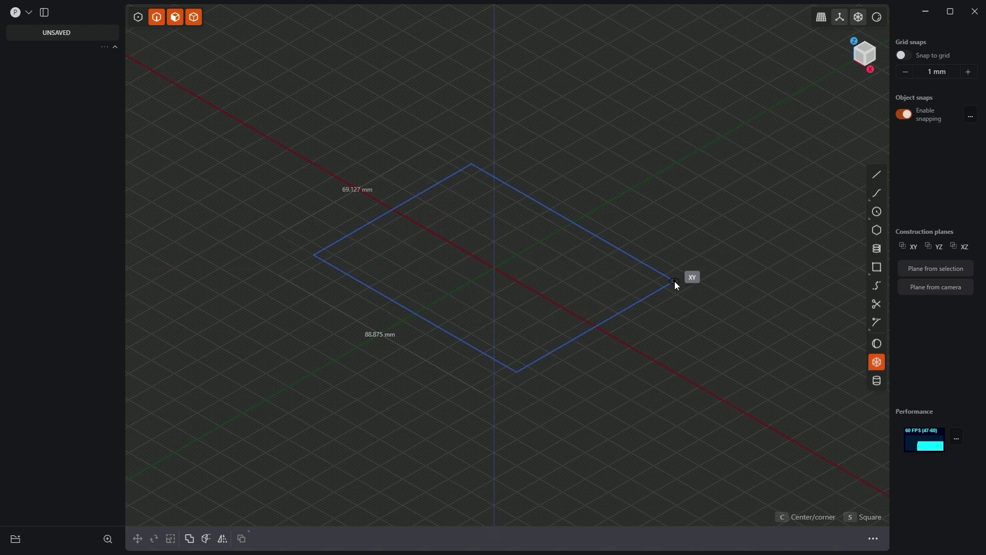
pyautogui.press('Tab')
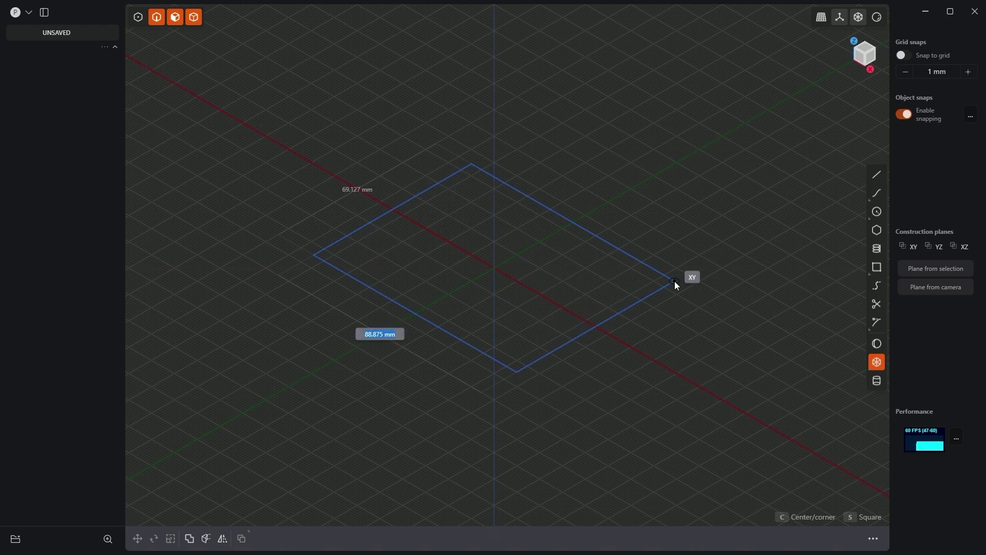
pyautogui.write('120')
pyautogui.press('Tab')
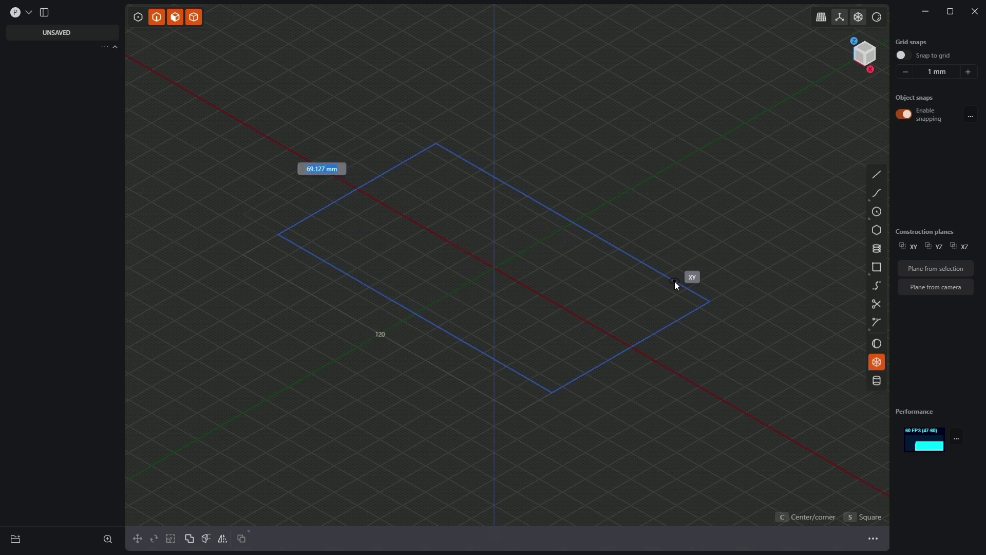
pyautogui.write('120')
pyautogui.press('Return')
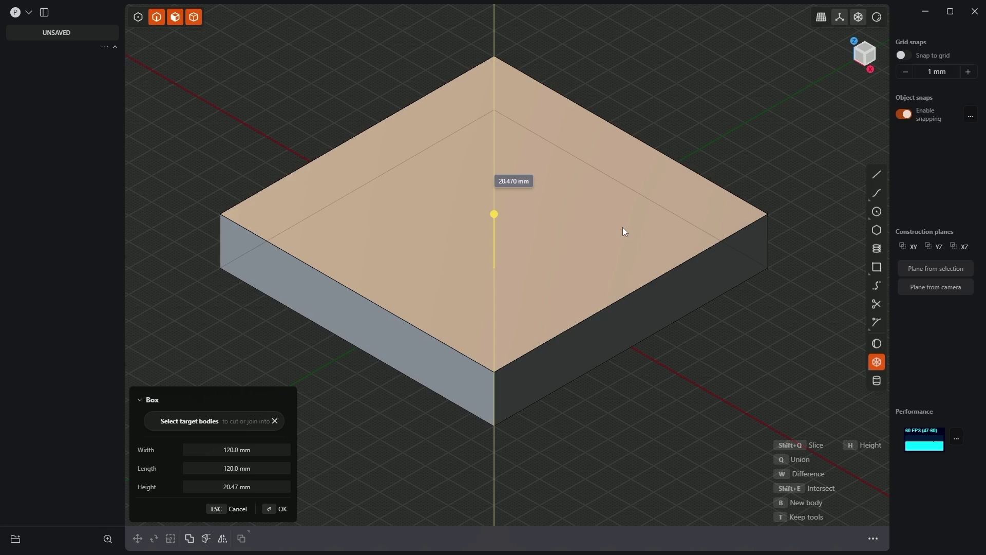
pyautogui.write('40')
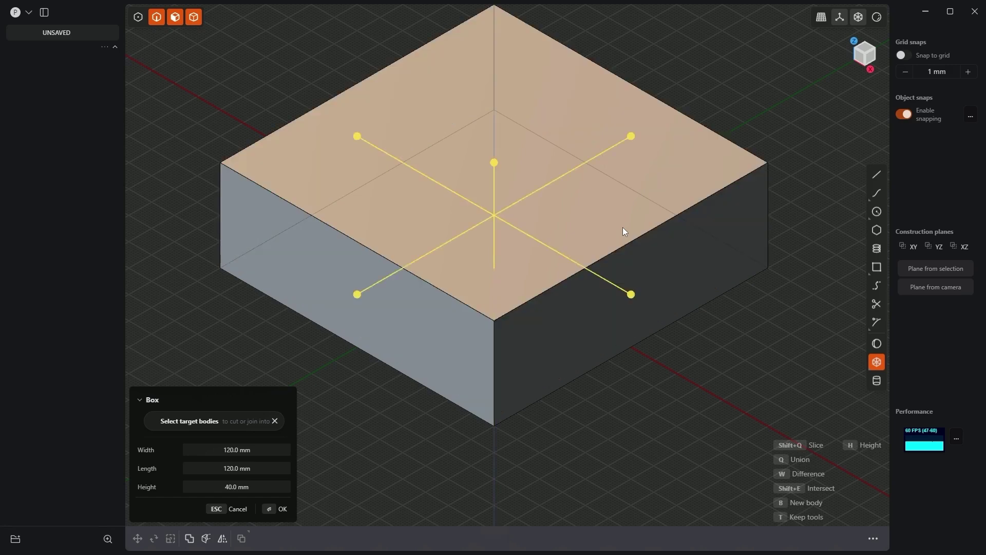
pyautogui.press('Return')
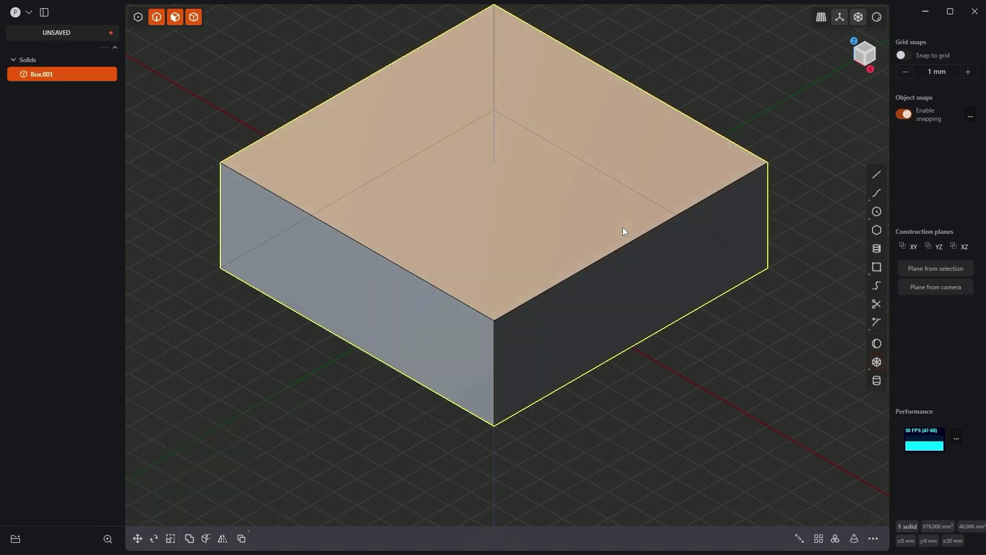
# Fillet the box's four vertical corner edges with a distance of 25 mm
pyautogui.click(270, 68)
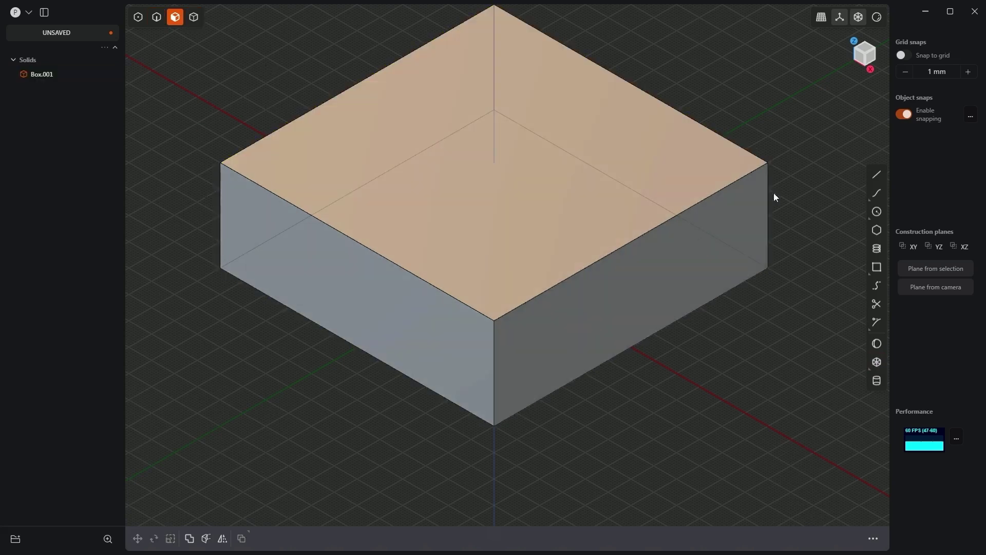
pyautogui.click(156, 19)
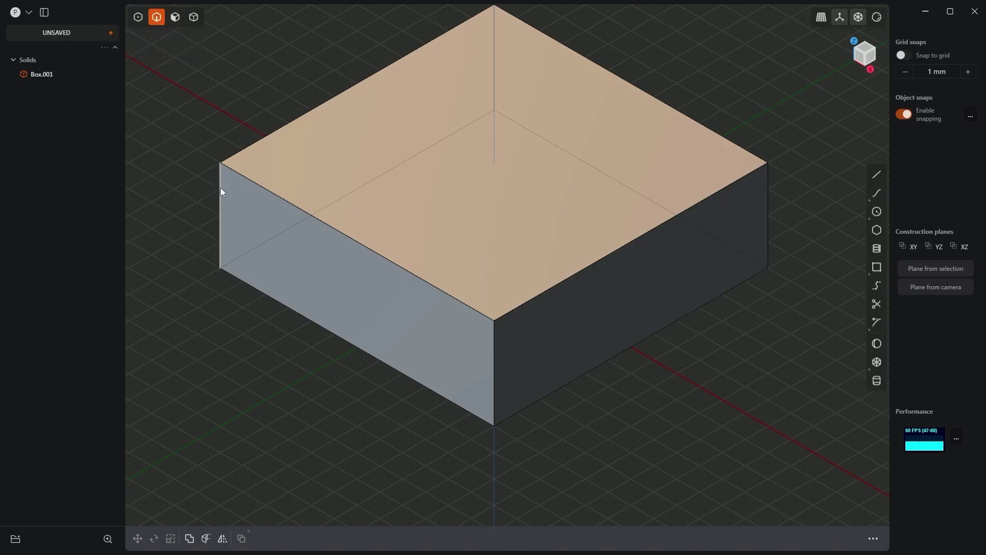
pyautogui.click(495, 51)
pyautogui.press('f')
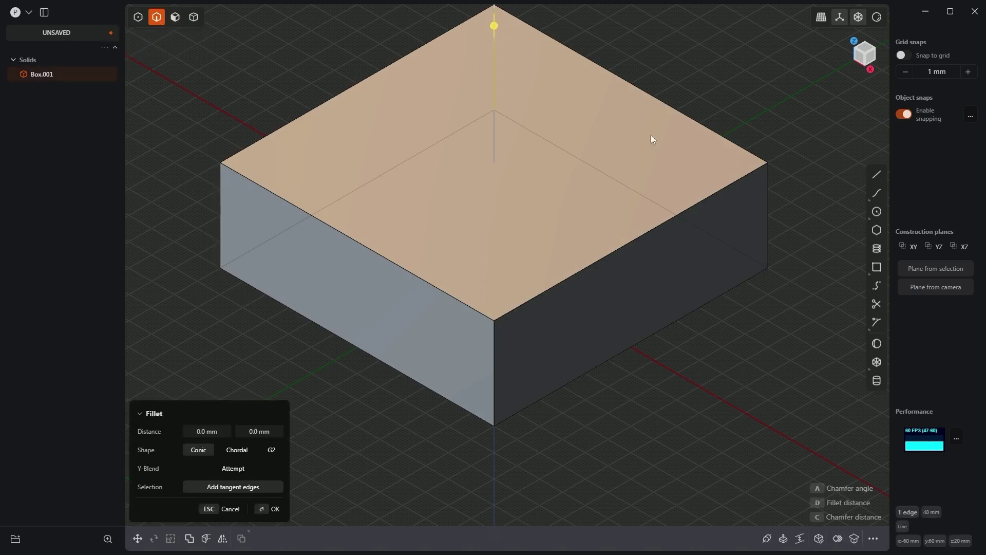
pyautogui.click(769, 203)
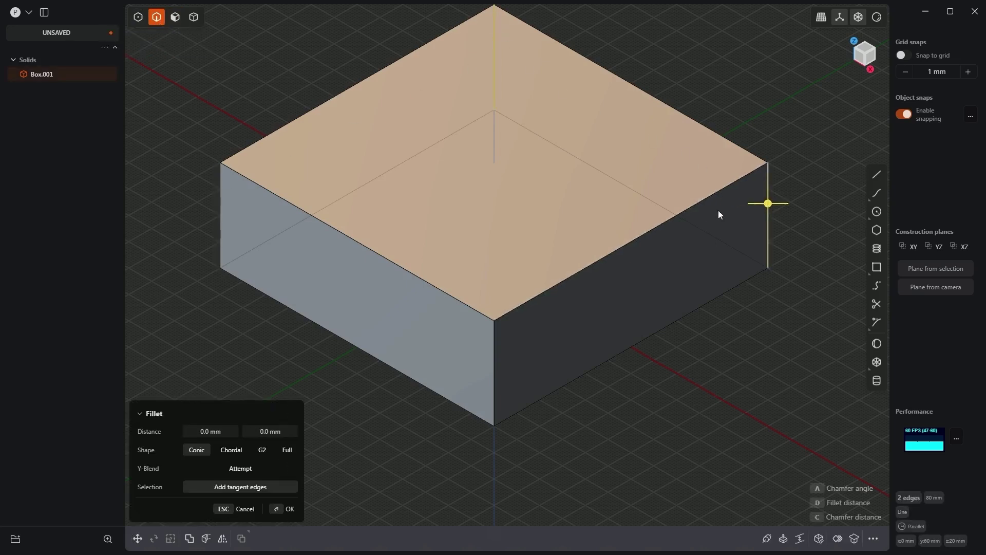
pyautogui.click(224, 203)
pyautogui.click(494, 354)
pyautogui.moveTo(495, 351); pyautogui.dragTo(493, 398)
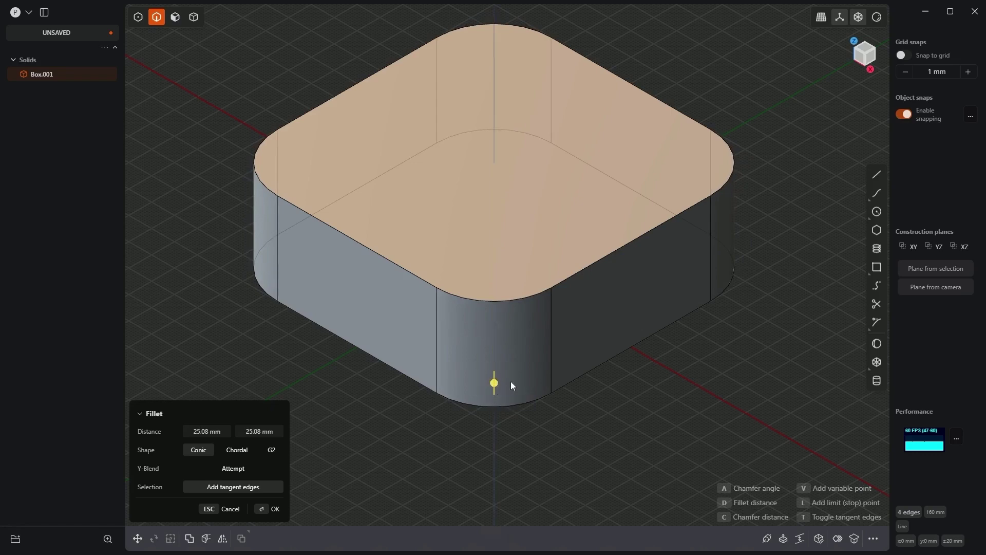
pyautogui.write('25')
pyautogui.press('Return')
pyautogui.press('Return')
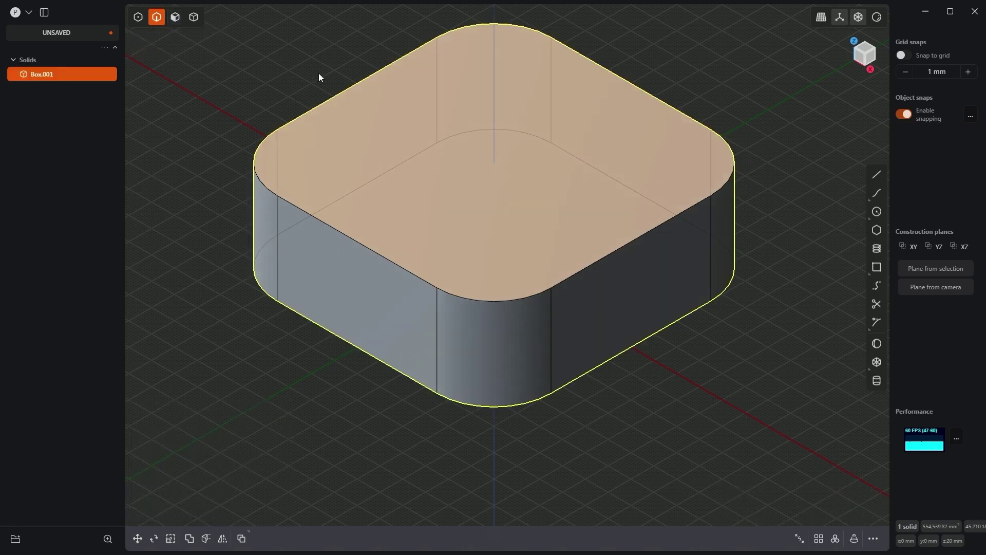
# Hollow the box open through its top face with a thickness of -5 mm
pyautogui.press('3')
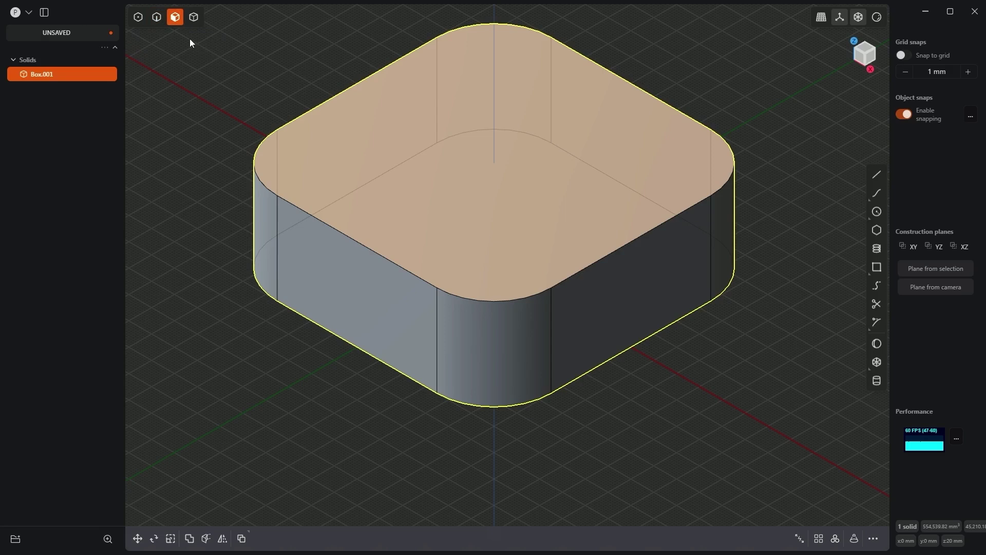
pyautogui.click(414, 174)
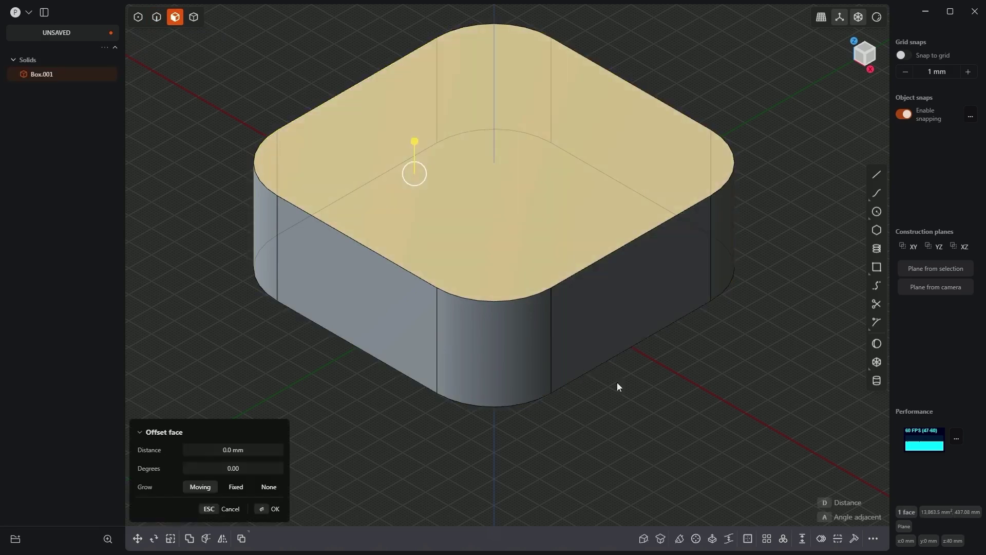
pyautogui.click(748, 538)
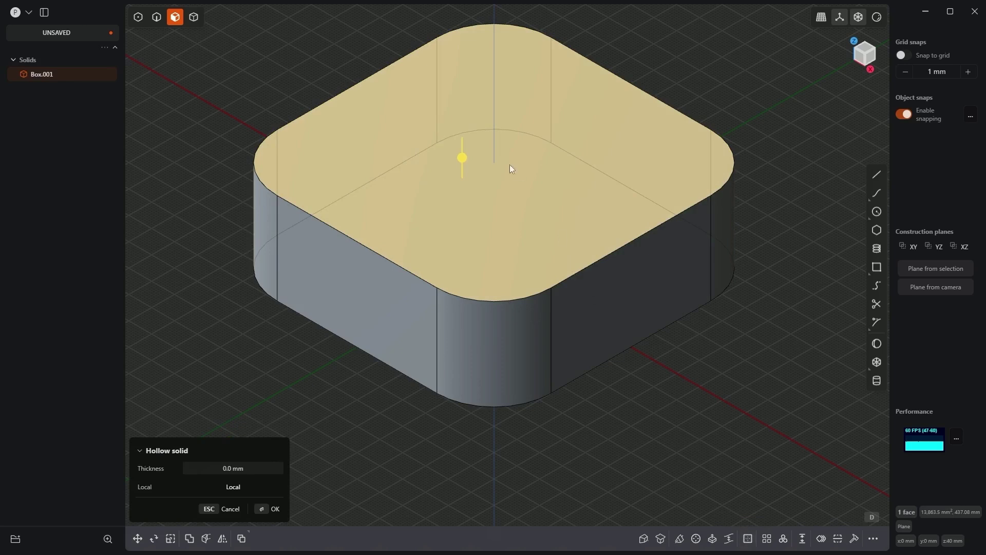
pyautogui.moveTo(463, 162); pyautogui.dragTo(462, 170)
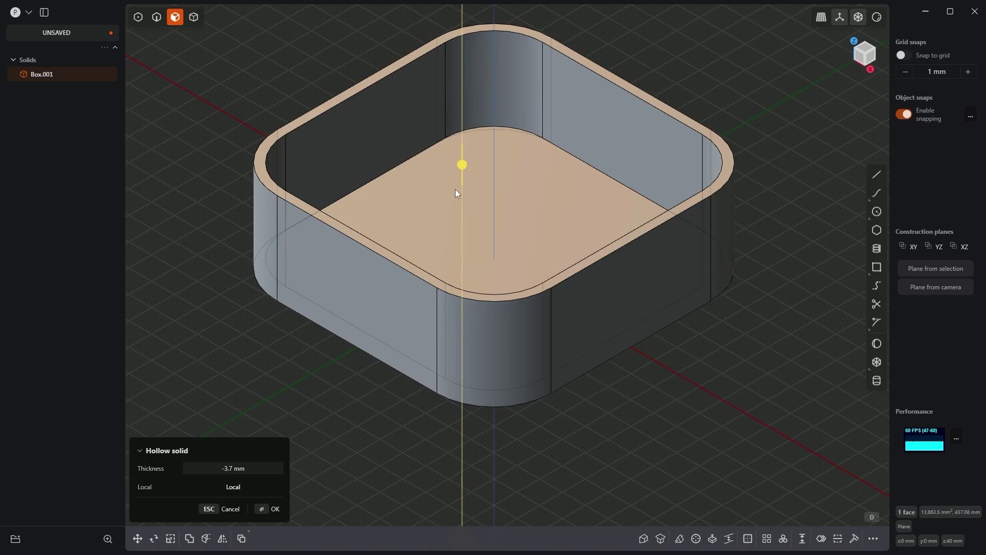
pyautogui.write('-5')
pyautogui.press('Return')
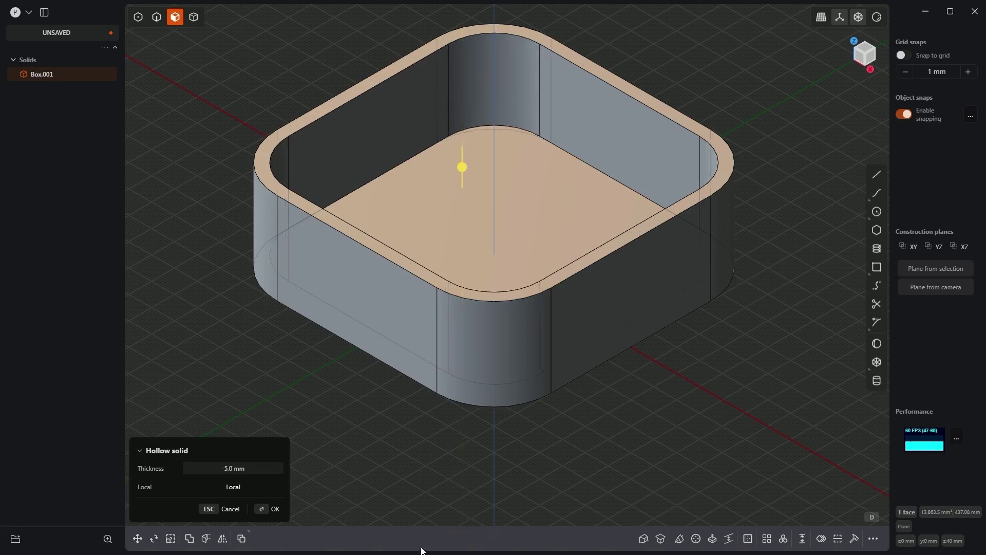
pyautogui.click(273, 508)
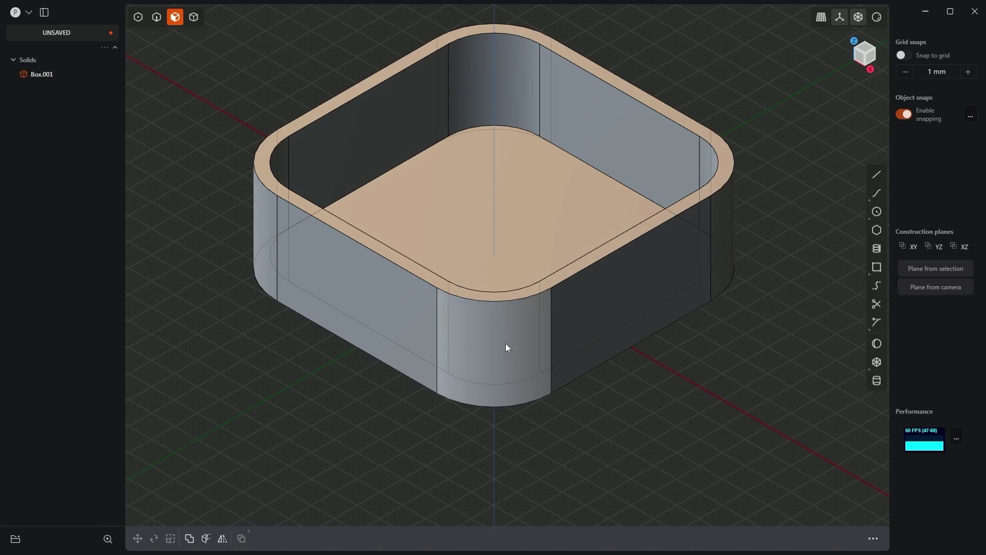
# Draw a circle of 17.5 mm radius on the rim plane, centered on the midpoint of the inner edge on the positive Y side
pyautogui.click(606, 80)
pyautogui.press('space')
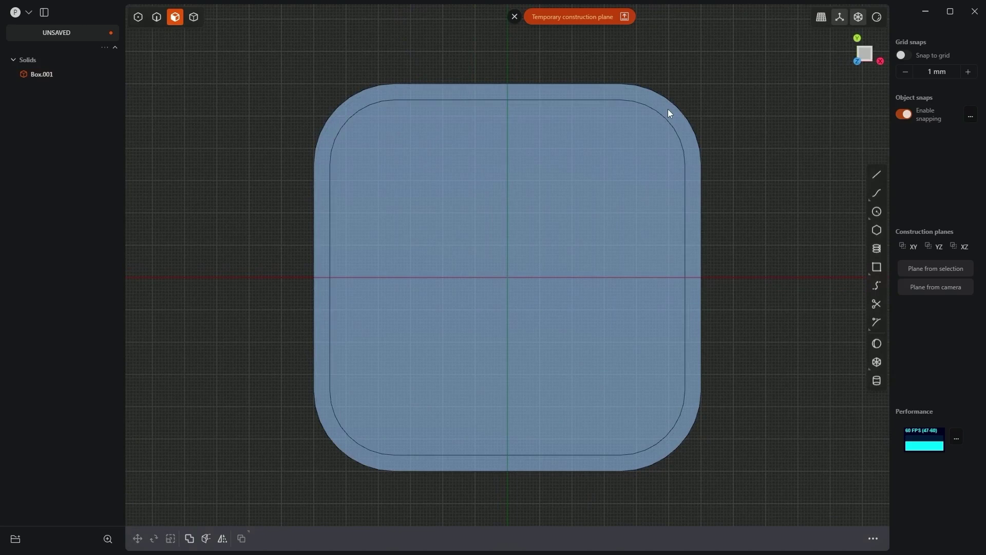
pyautogui.click(877, 214)
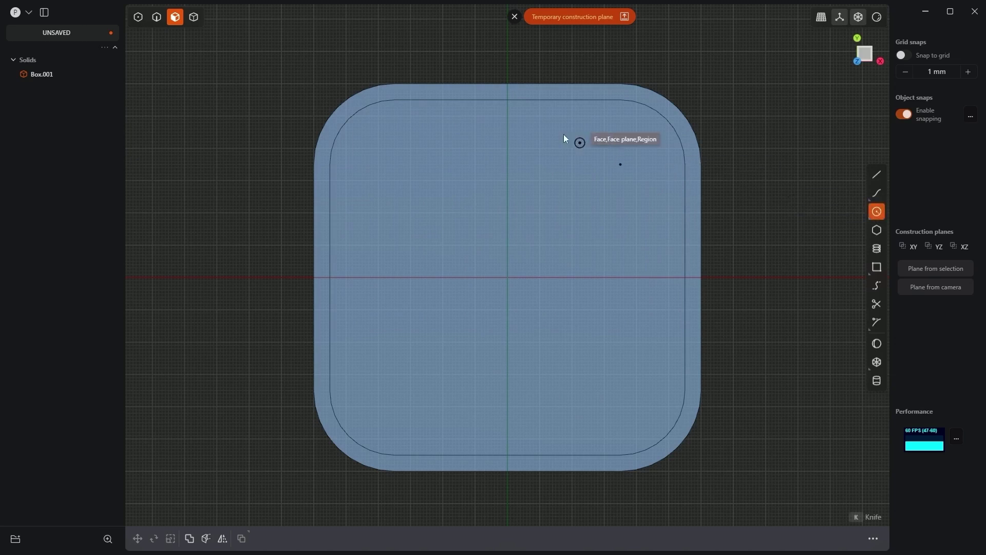
pyautogui.click(507, 99)
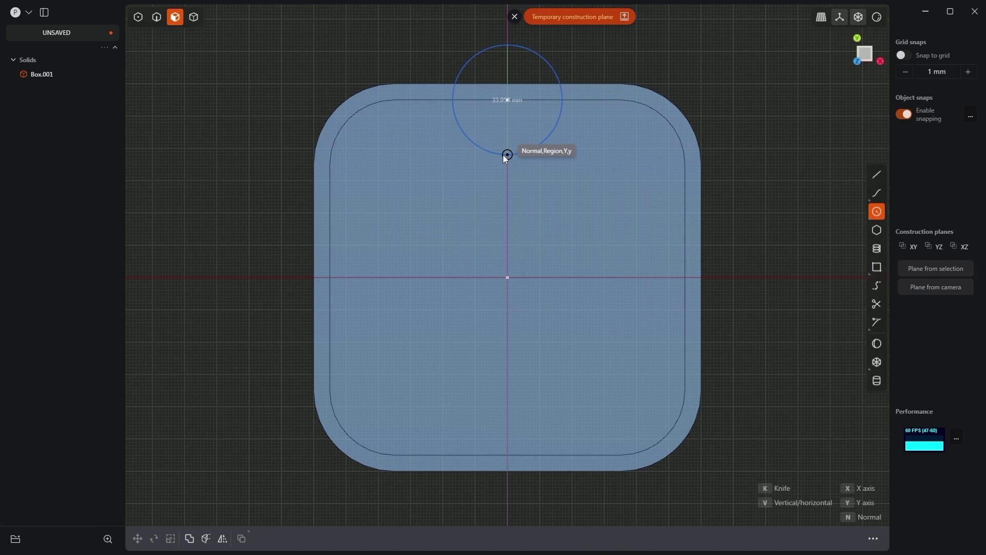
pyautogui.press('Tab')
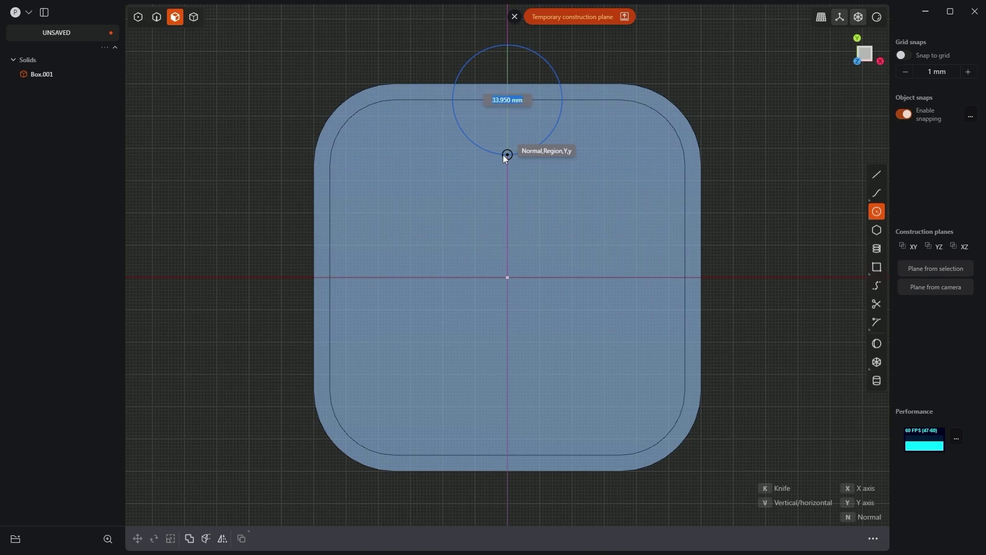
pyautogui.write('17.5')
pyautogui.press('Return')
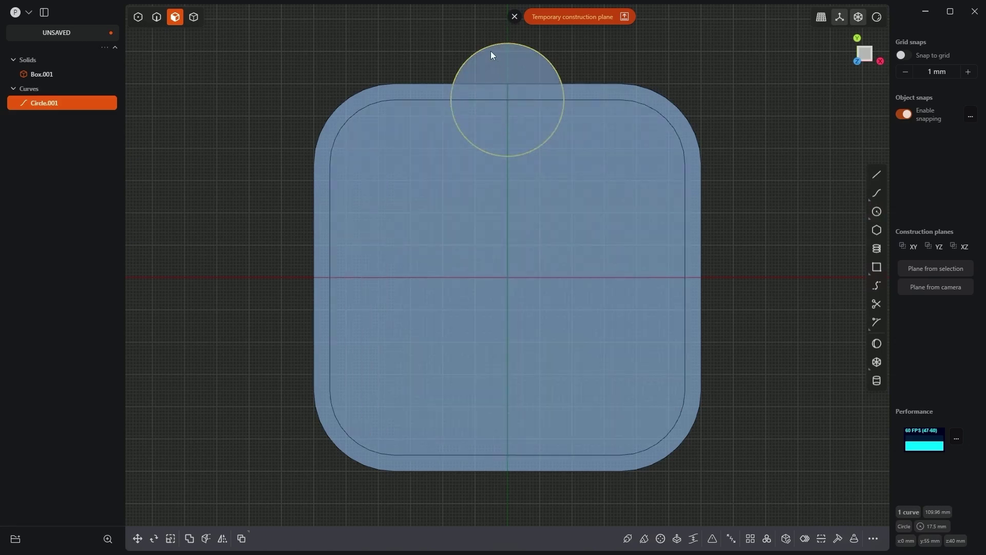
# Mirror the circle in the negative Y direction onto the opposite wall and exit the temporary construction plane
pyautogui.click(223, 539)
pyautogui.click(507, 298)
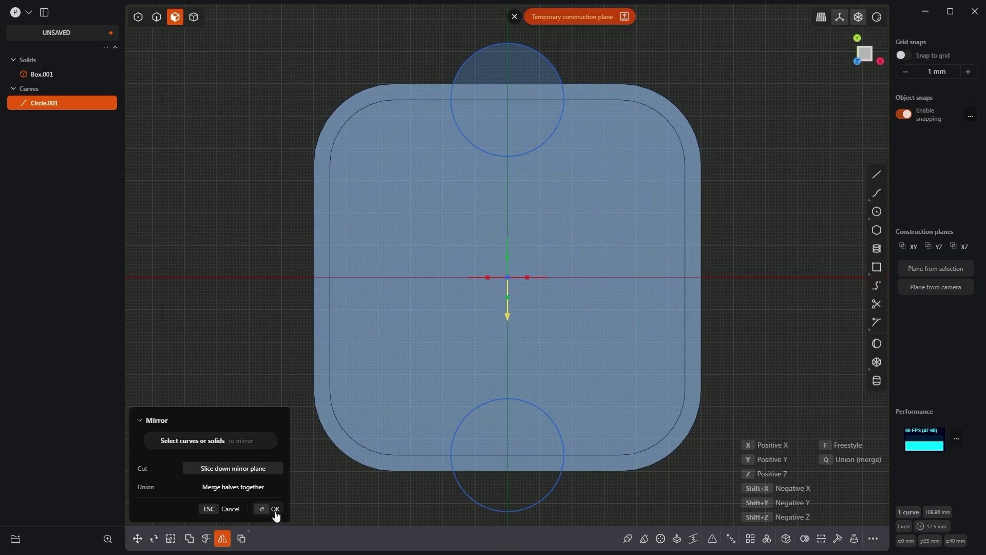
pyautogui.click(274, 511)
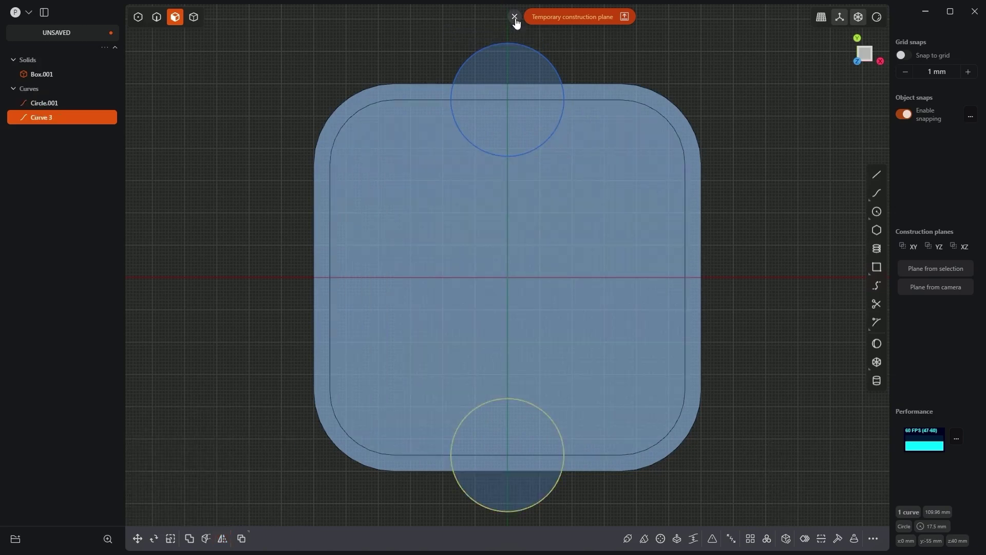
pyautogui.click(514, 17)
pyautogui.moveTo(594, 223); pyautogui.dragTo(564, 139, button='middle')
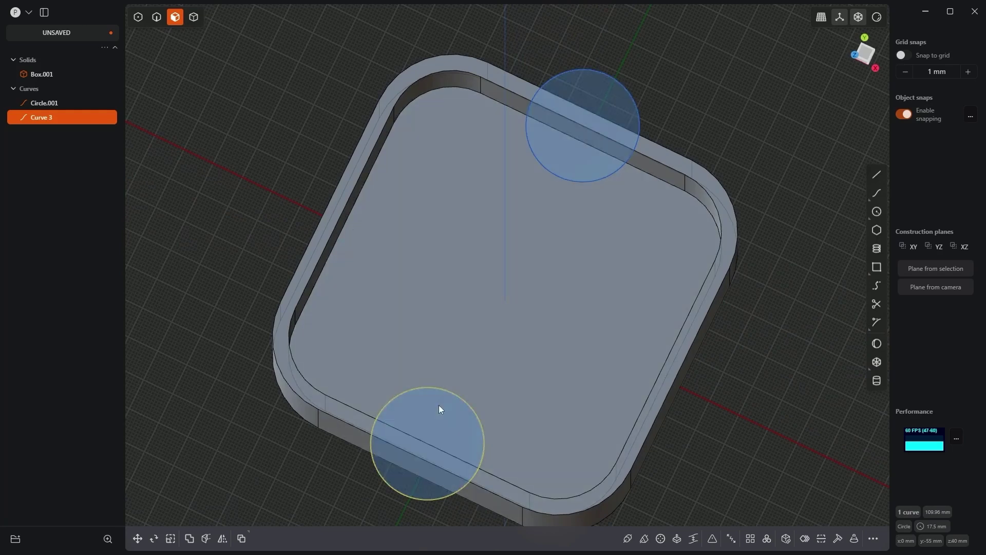
pyautogui.click(438, 407)
pyautogui.press('e')
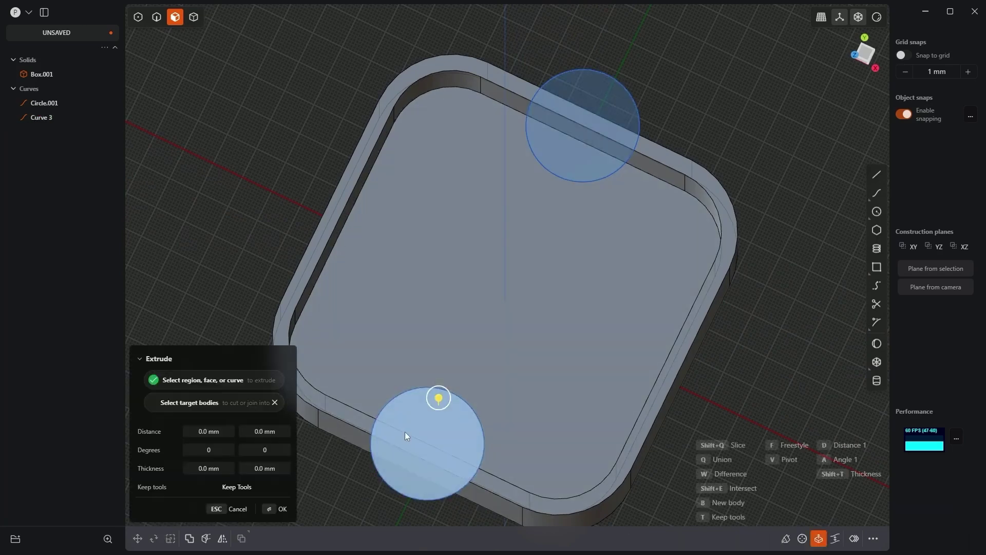
pyautogui.moveTo(437, 428); pyautogui.dragTo(424, 32, button='middle')
pyautogui.click(425, 33)
pyautogui.click(463, 68)
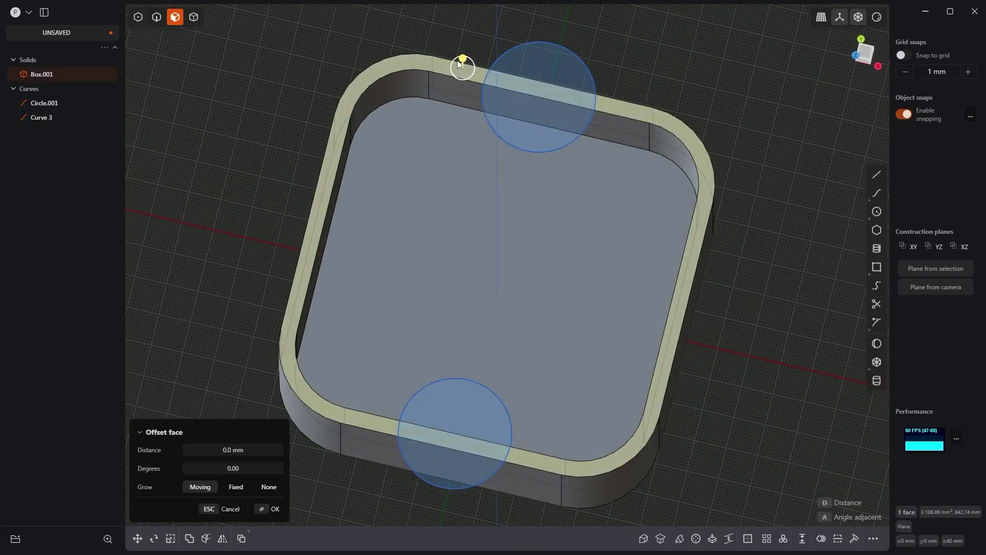
pyautogui.press('space')
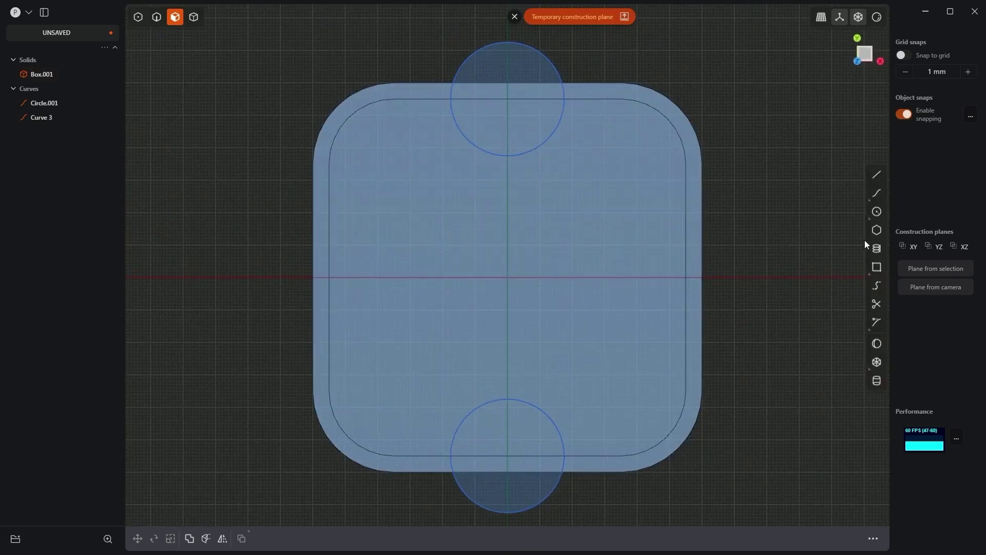
pyautogui.scroll(-1, 523, 131)
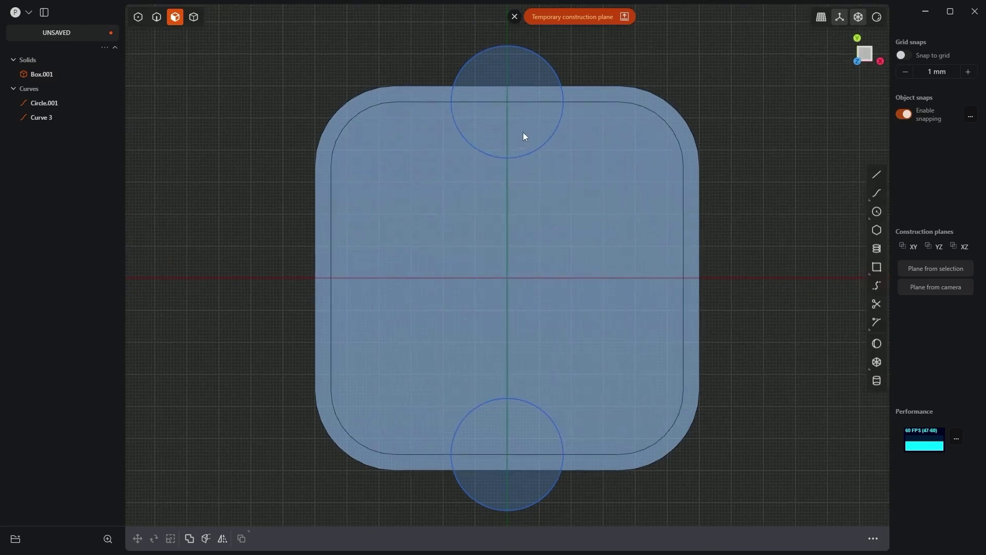
pyautogui.click(519, 135)
pyautogui.press('x')
pyautogui.click(516, 421)
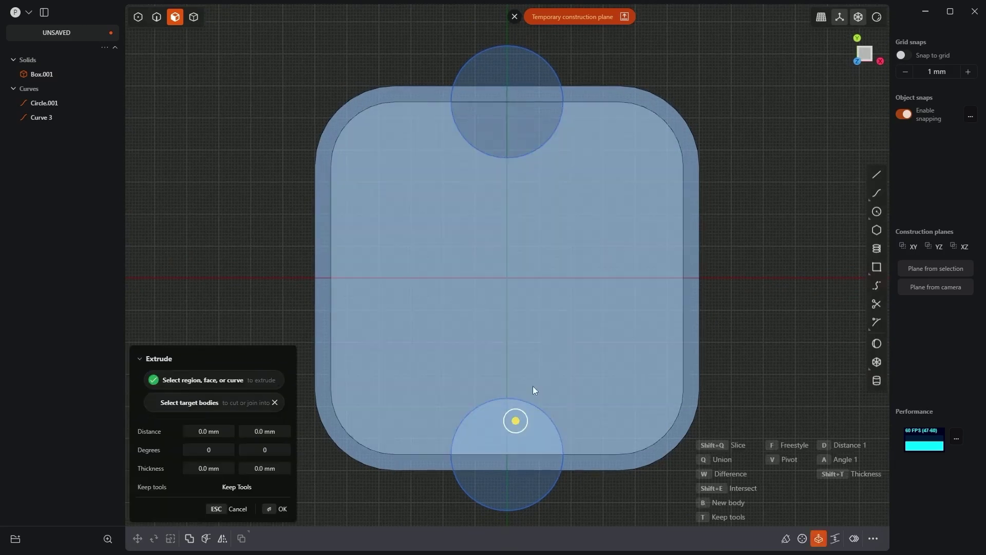
pyautogui.click(523, 130)
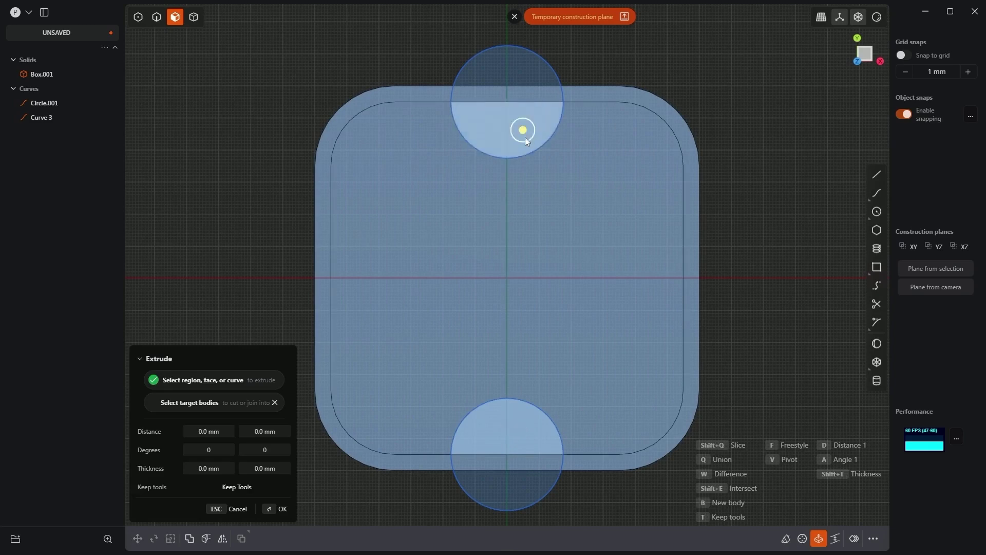
pyautogui.scroll(-3, 518, 203)
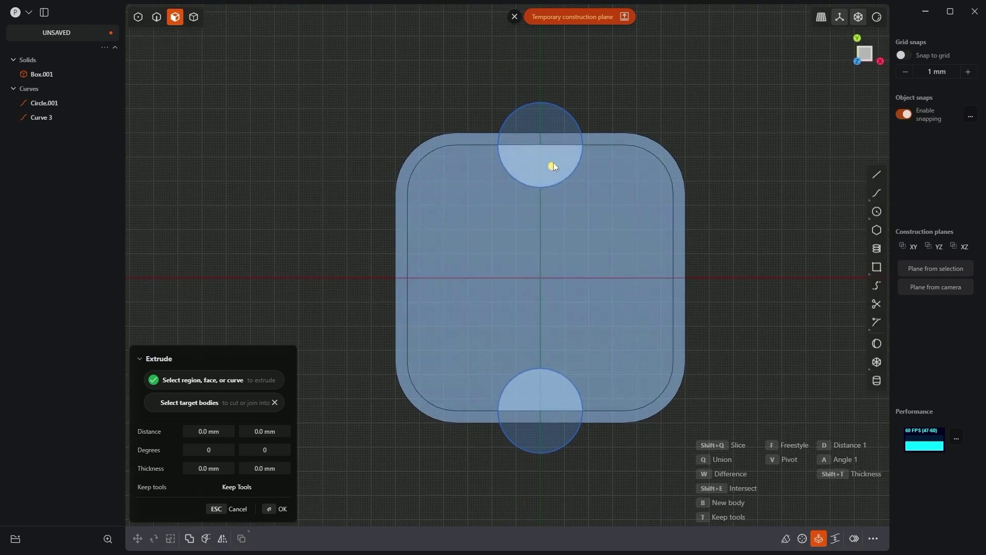
pyautogui.scroll(1, 541, 181)
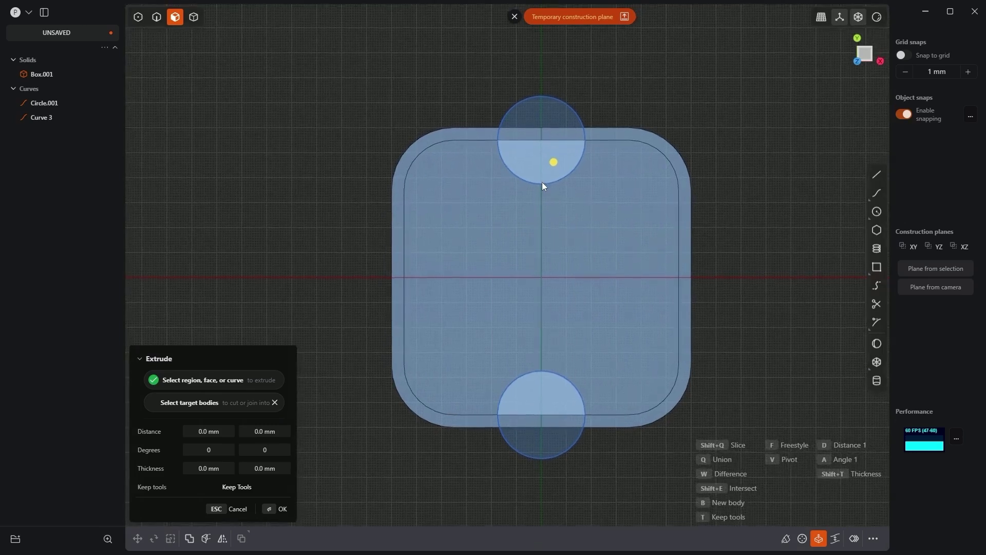
pyautogui.scroll(-2, 541, 182)
pyautogui.scroll(1, 541, 182)
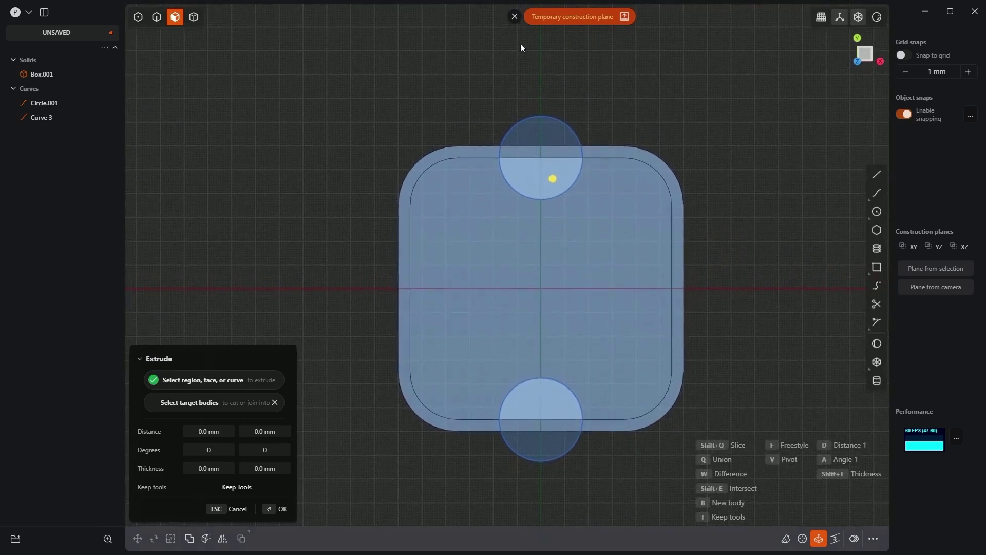
pyautogui.click(514, 17)
pyautogui.moveTo(507, 206); pyautogui.dragTo(535, 255, button='middle')
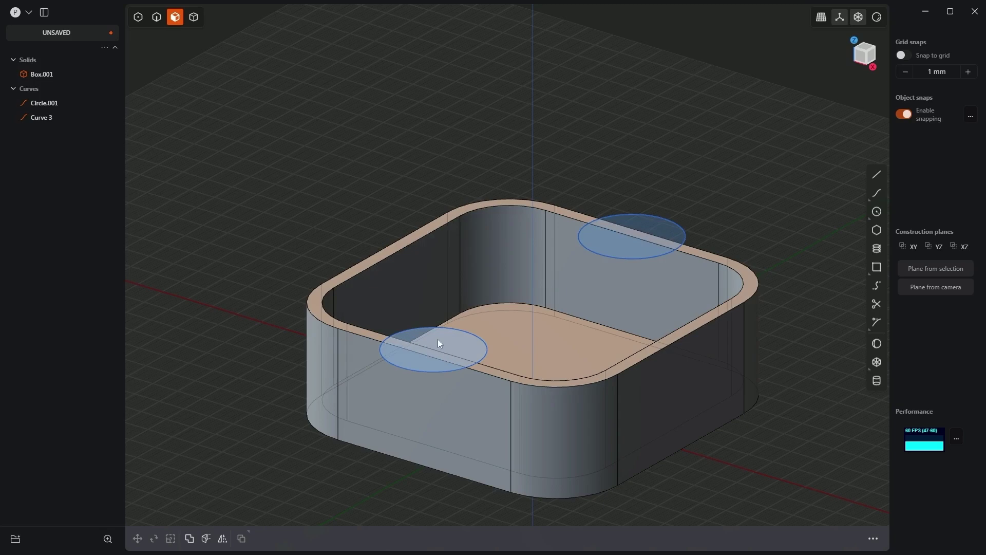
# Draw a 35 mm line on the rim plane across the positive Y circle, along the wall's inner edge
pyautogui.click(422, 231)
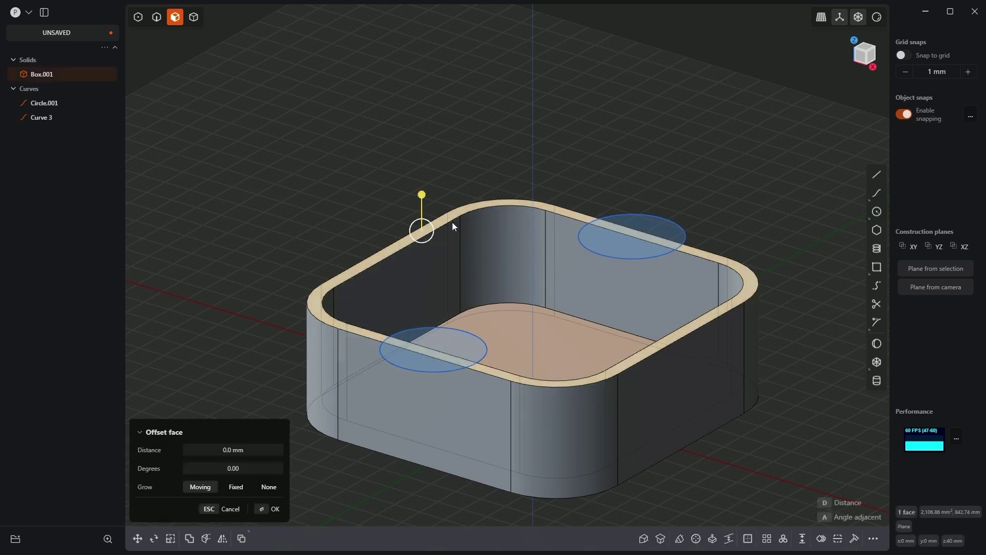
pyautogui.press('space')
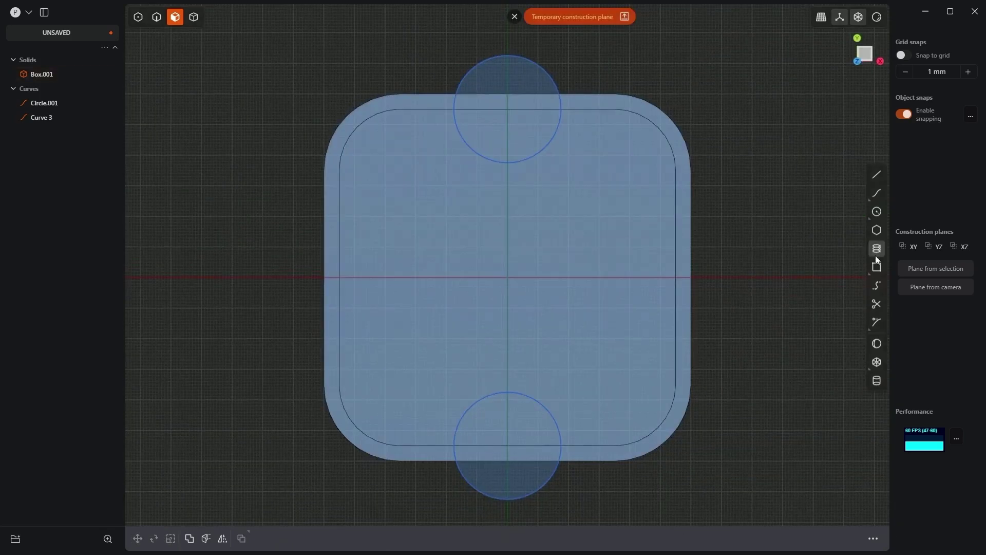
pyautogui.click(877, 174)
pyautogui.click(456, 109)
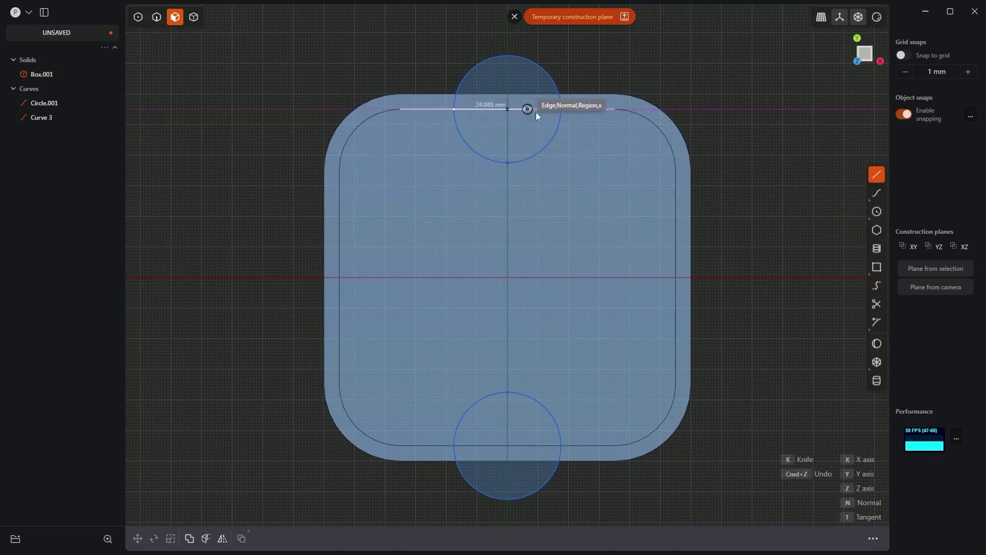
pyautogui.click(561, 109)
pyautogui.rightClick(530, 130)
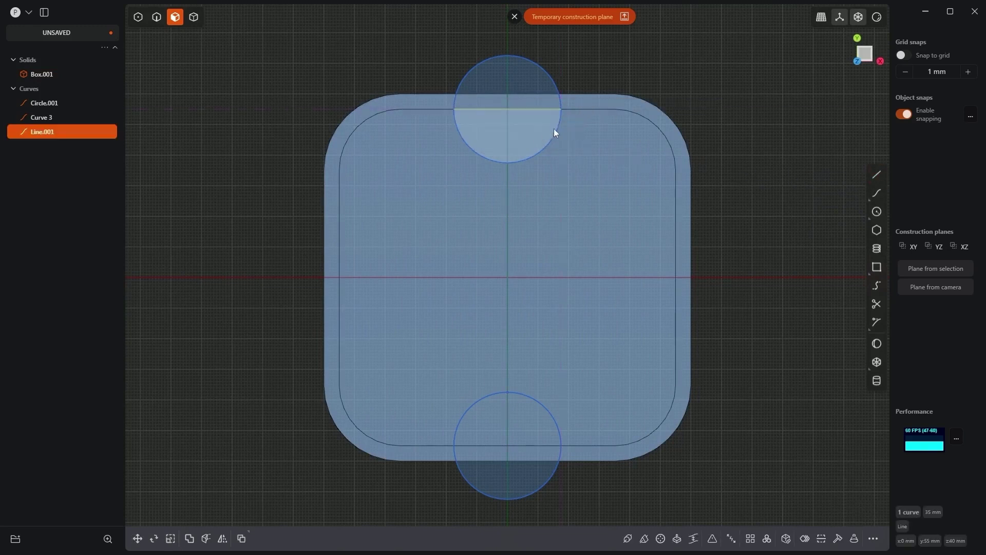
# Mirror the line in the negative Y direction onto the opposite circle
pyautogui.click(222, 539)
pyautogui.click(506, 294)
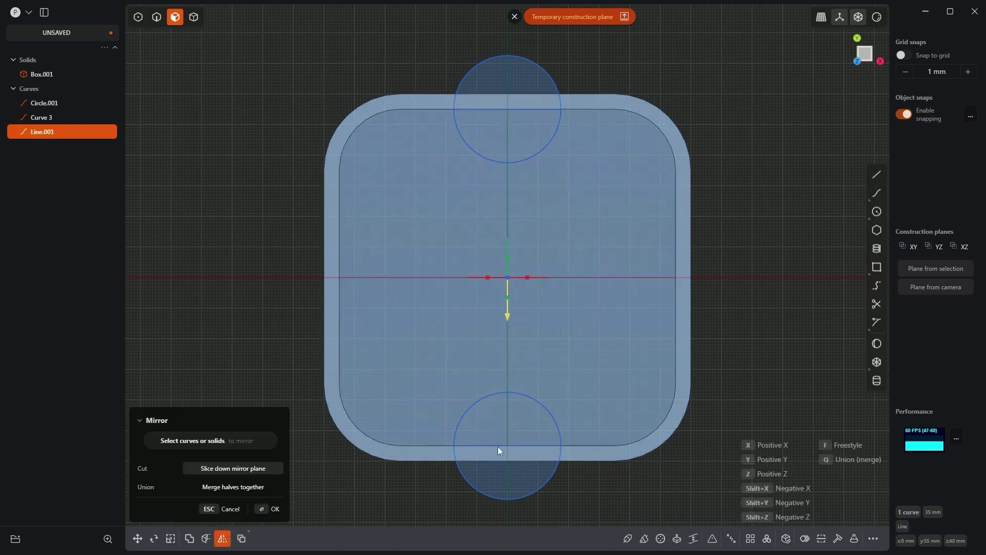
pyautogui.click(275, 509)
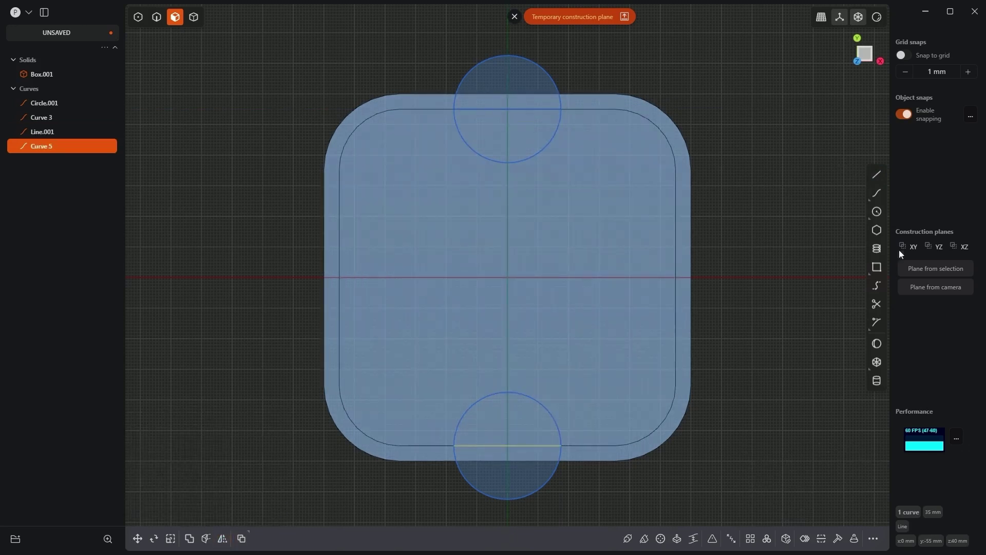
# Trim away the outer half of both circles and exit the temporary construction plane
pyautogui.click(877, 304)
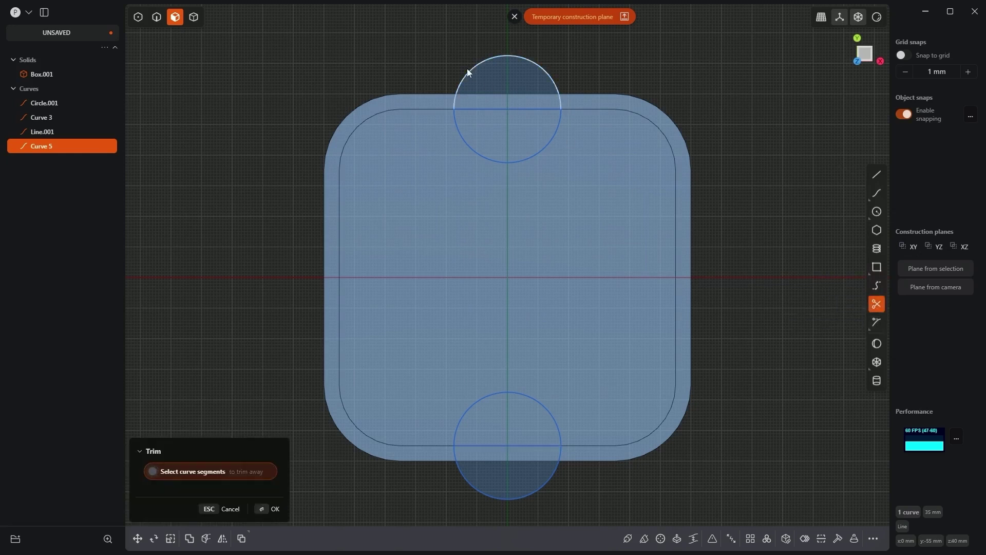
pyautogui.click(470, 71)
pyautogui.click(544, 482)
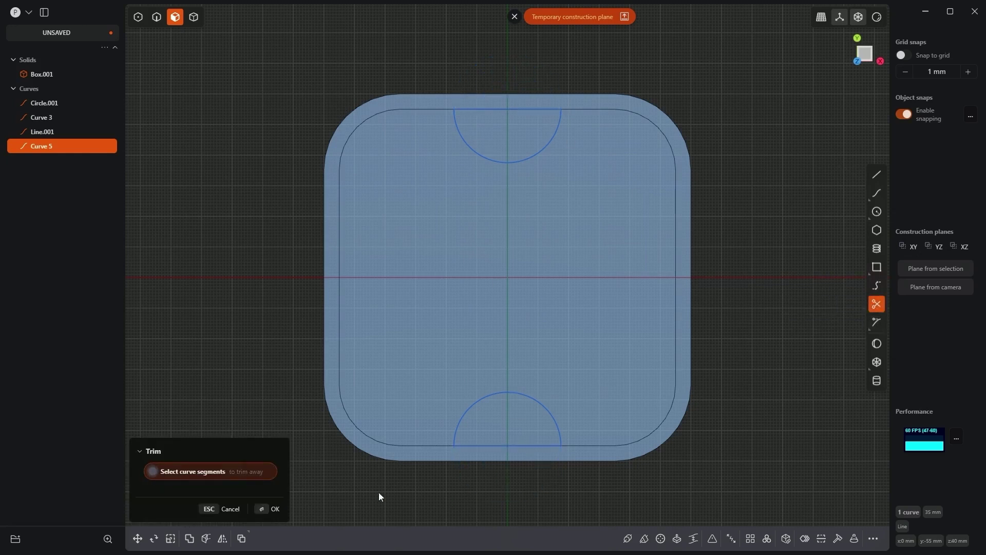
pyautogui.click(275, 510)
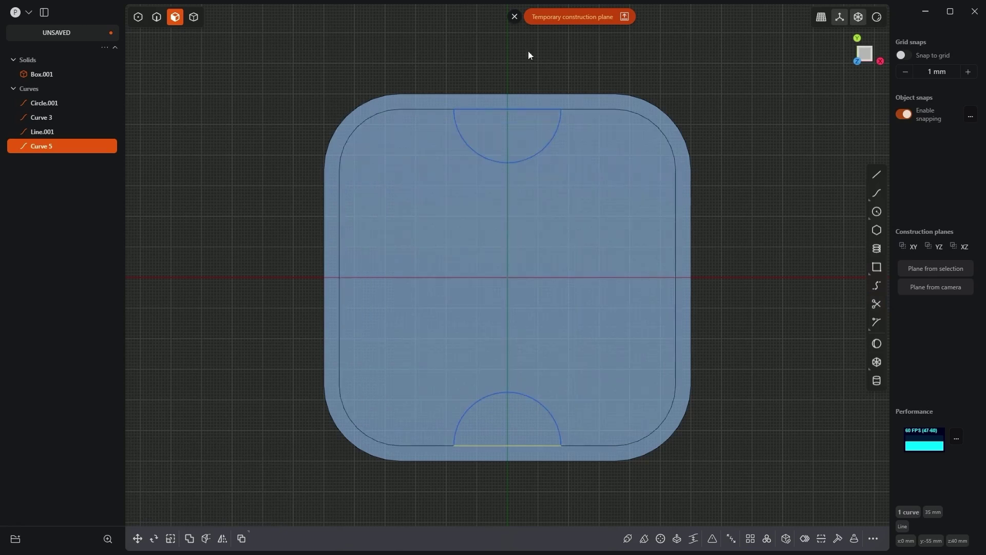
pyautogui.click(515, 16)
# Extrude both half-circle regions 35 mm down to the box's inner floor as separate solids
pyautogui.moveTo(544, 169); pyautogui.dragTo(608, 199, button='middle')
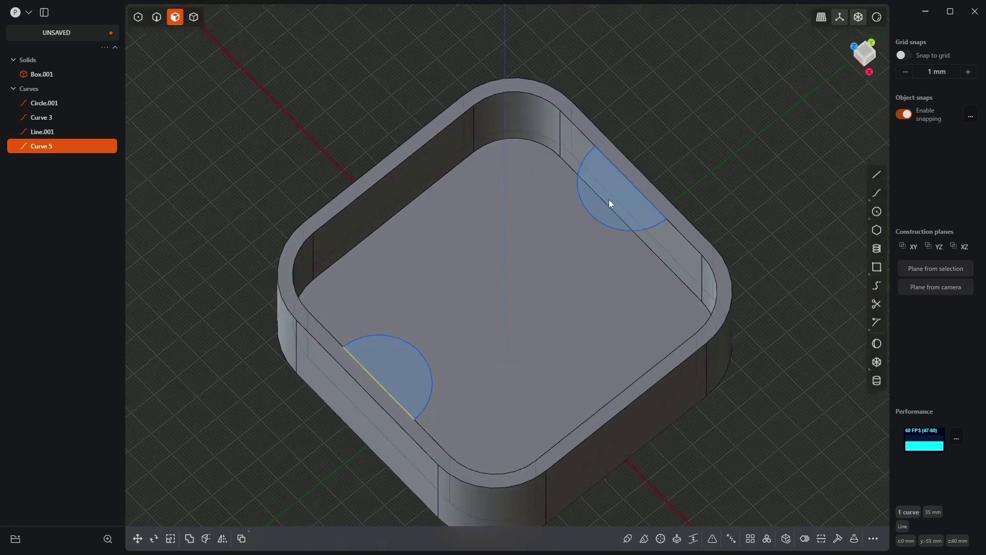
pyautogui.click(606, 199)
pyautogui.press('e')
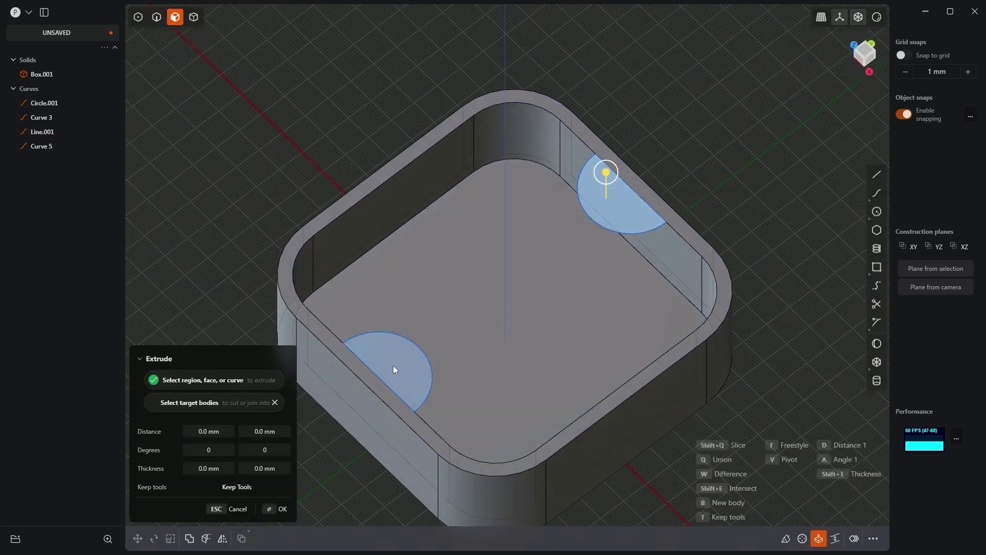
pyautogui.click(394, 366)
pyautogui.moveTo(540, 296); pyautogui.dragTo(486, 298, button='middle')
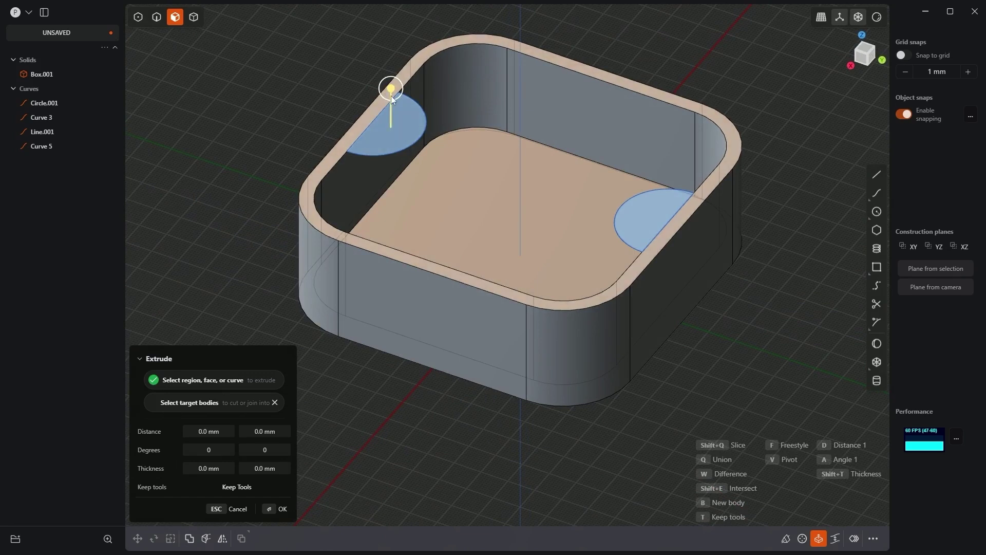
pyautogui.moveTo(390, 91); pyautogui.dragTo(378, 210)
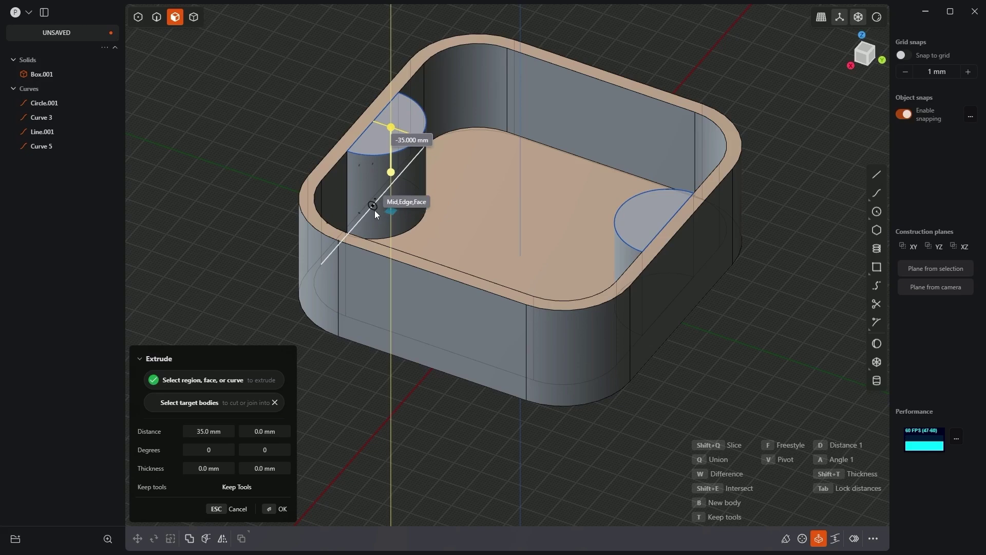
pyautogui.click(375, 211)
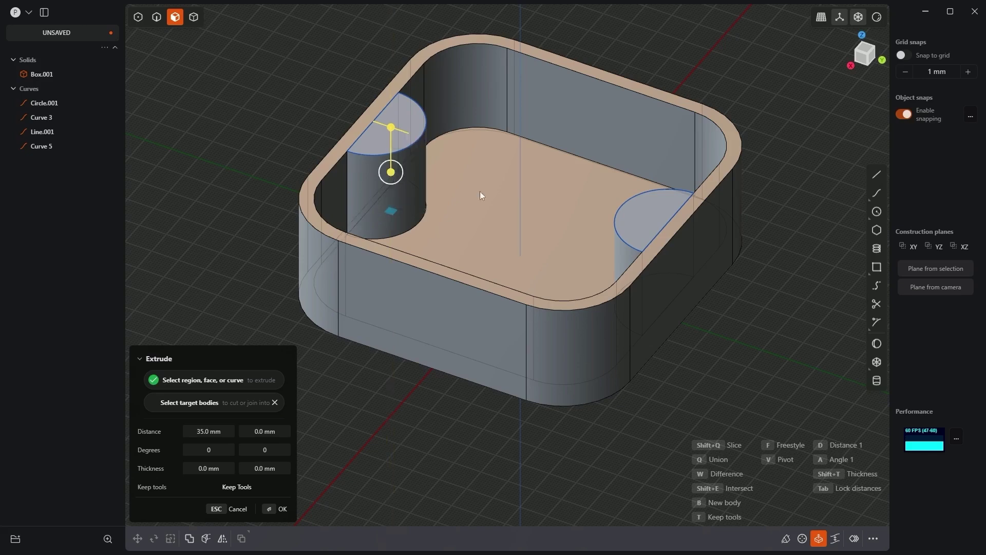
pyautogui.moveTo(535, 225); pyautogui.dragTo(516, 239, button='middle')
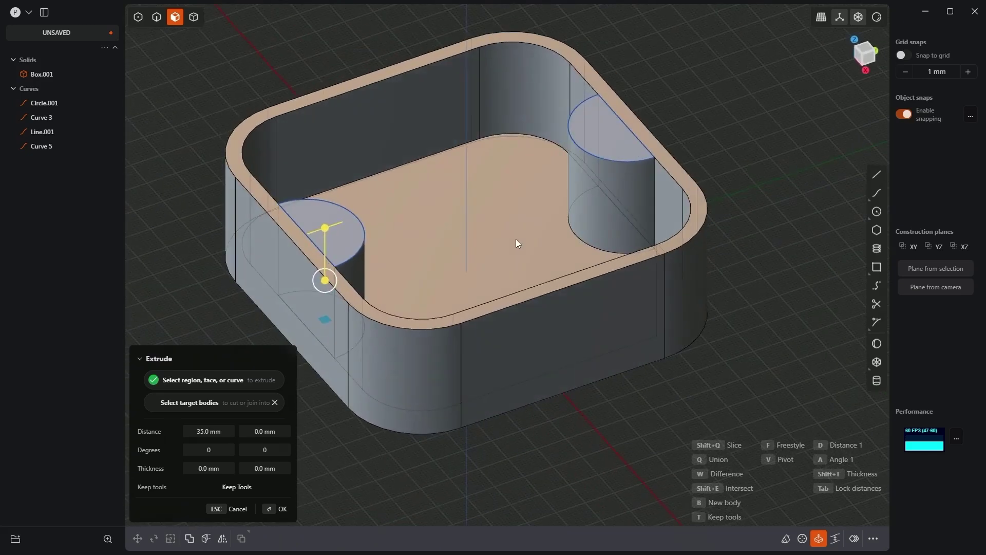
pyautogui.click(282, 508)
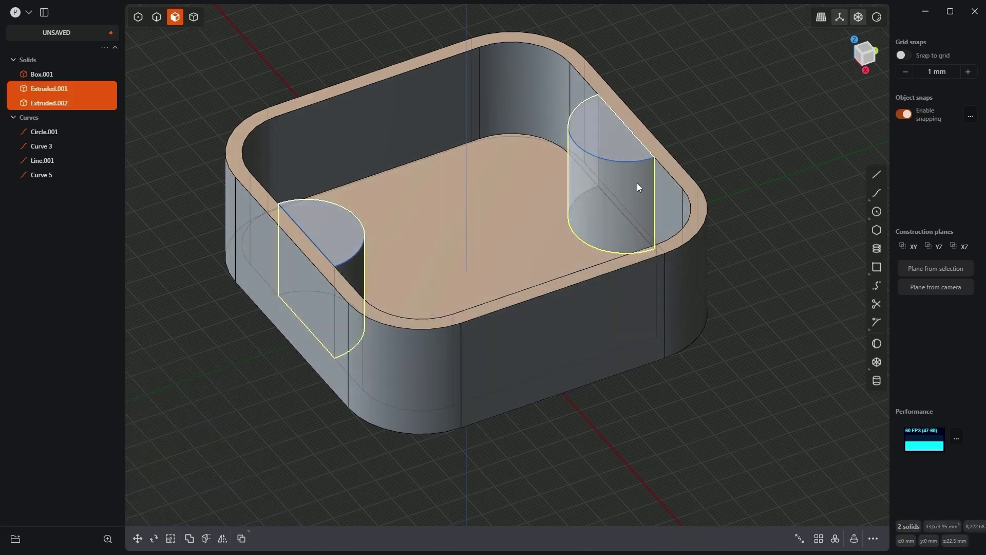
# Union the box with the two half-round extrusions and hide all the sketch curves
pyautogui.scroll(-1, 637, 184)
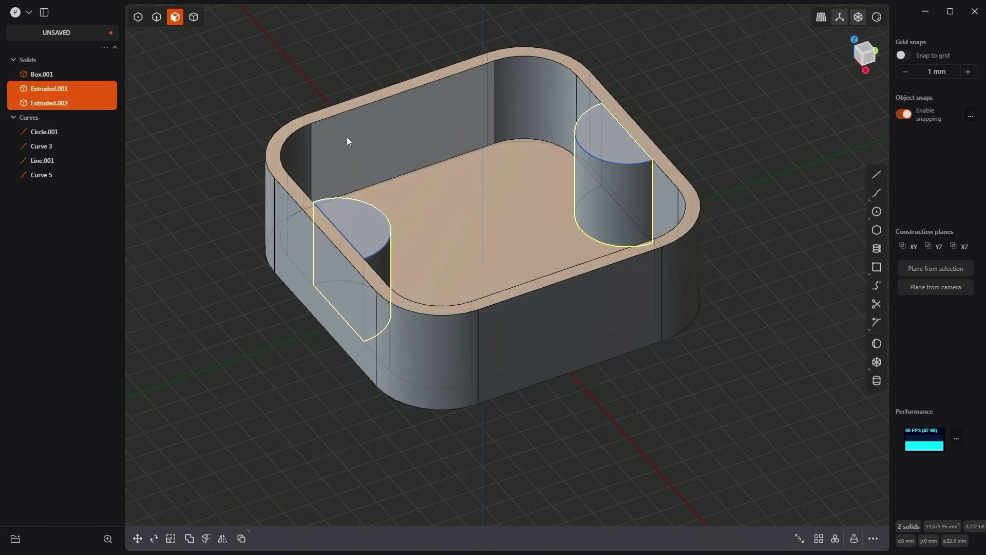
pyautogui.keyDown('shift'); pyautogui.click(41, 73); pyautogui.keyUp('shift')
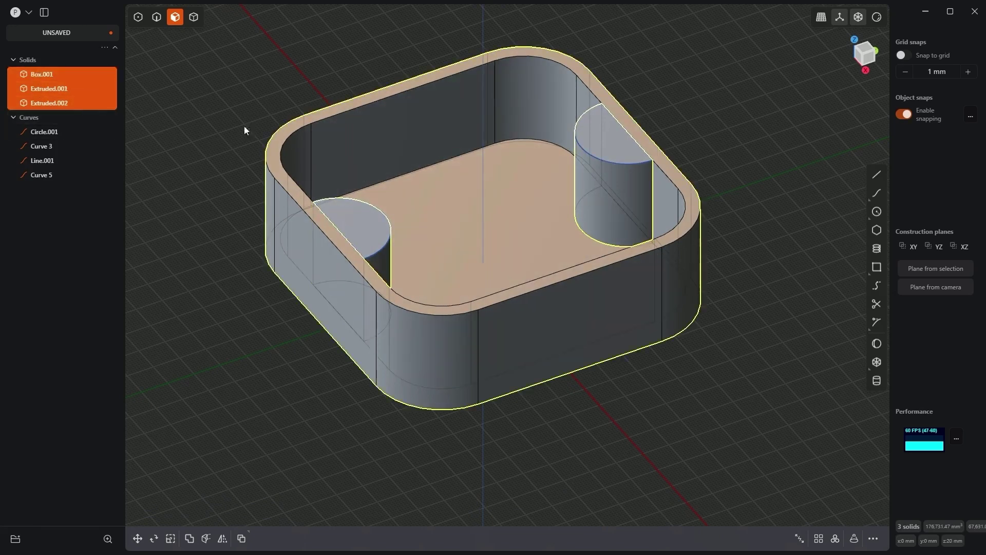
pyautogui.press('q')
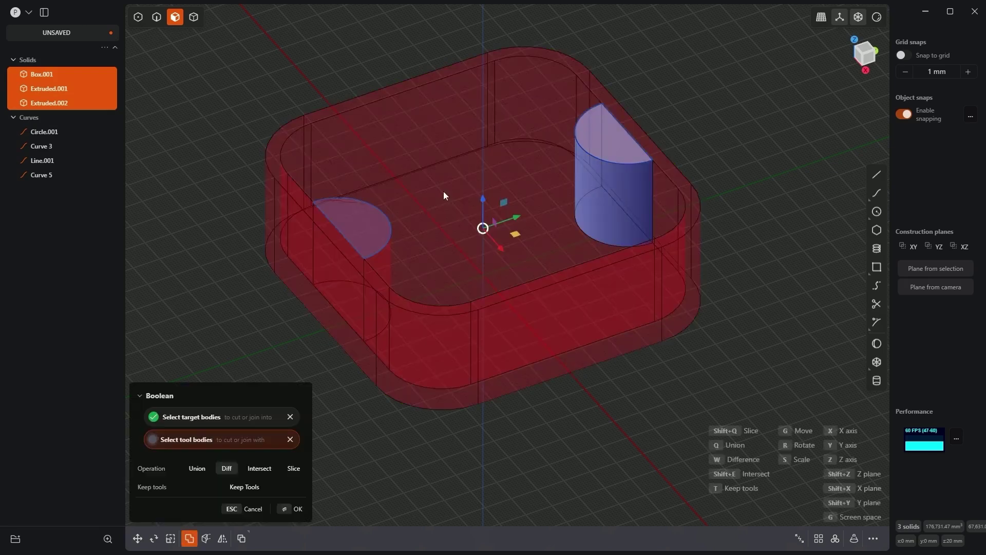
pyautogui.press('q')
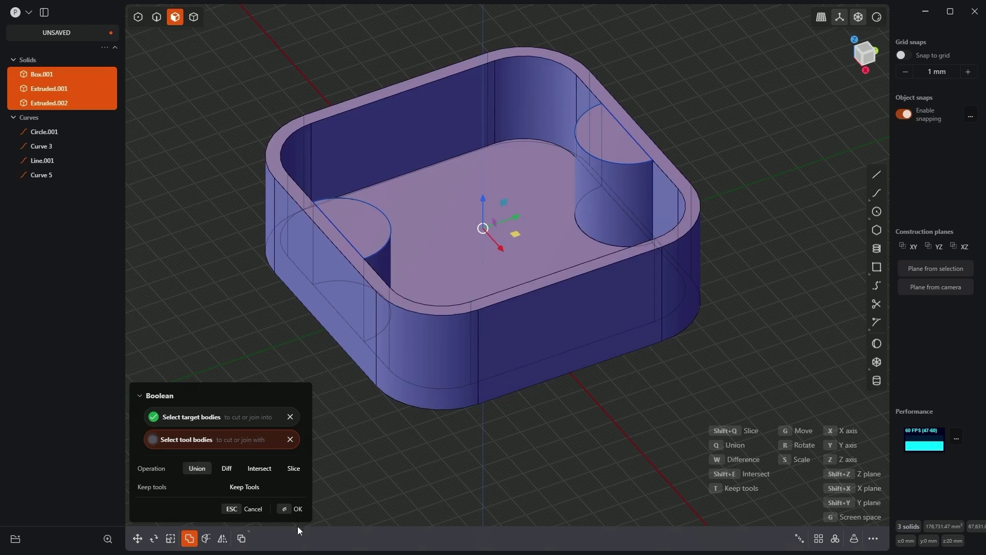
pyautogui.click(298, 509)
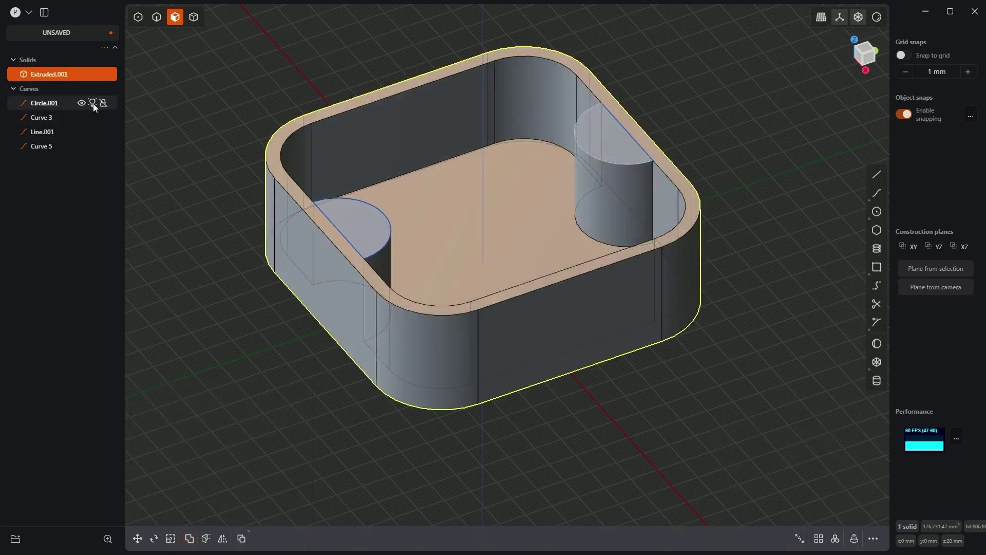
pyautogui.click(30, 91)
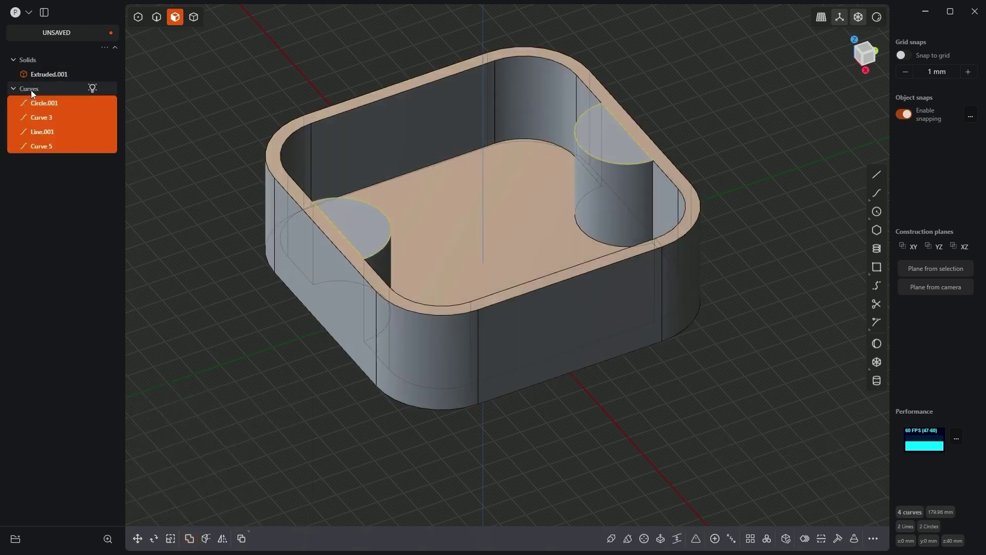
pyautogui.click(81, 103)
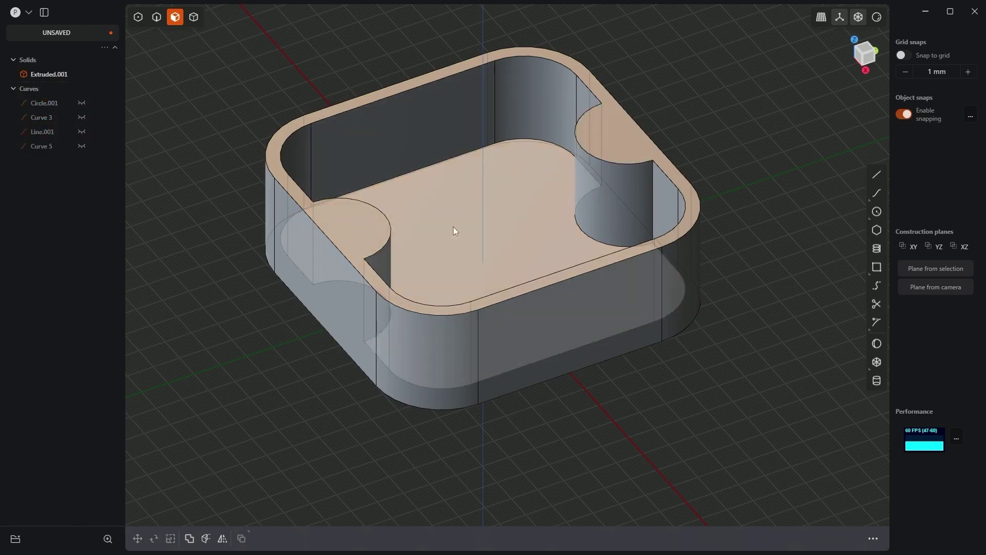
# Fillet the four vertical edges where the half-round supports meet the inner walls with a distance of 20 mm
pyautogui.moveTo(699, 301); pyautogui.dragTo(657, 301, button='middle')
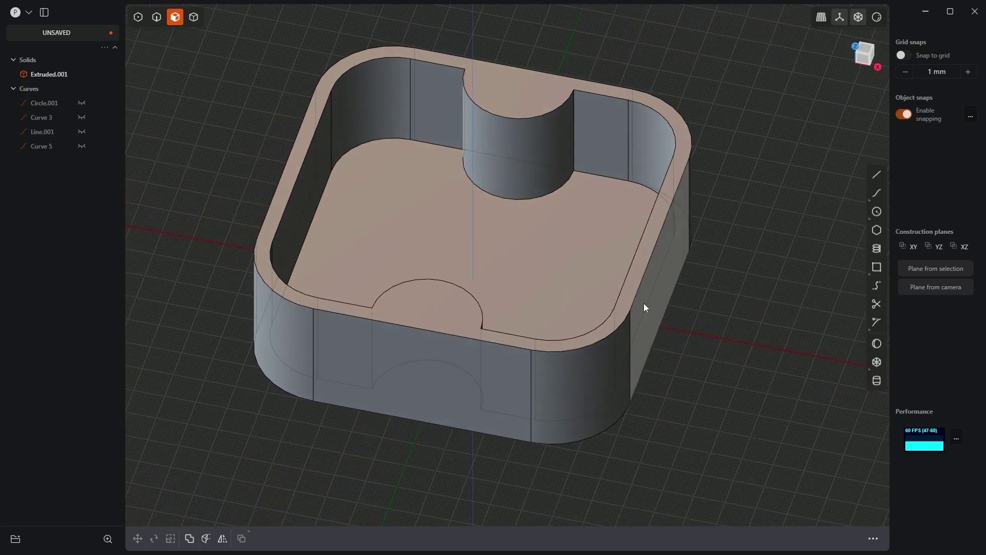
pyautogui.click(644, 303)
pyautogui.press('2')
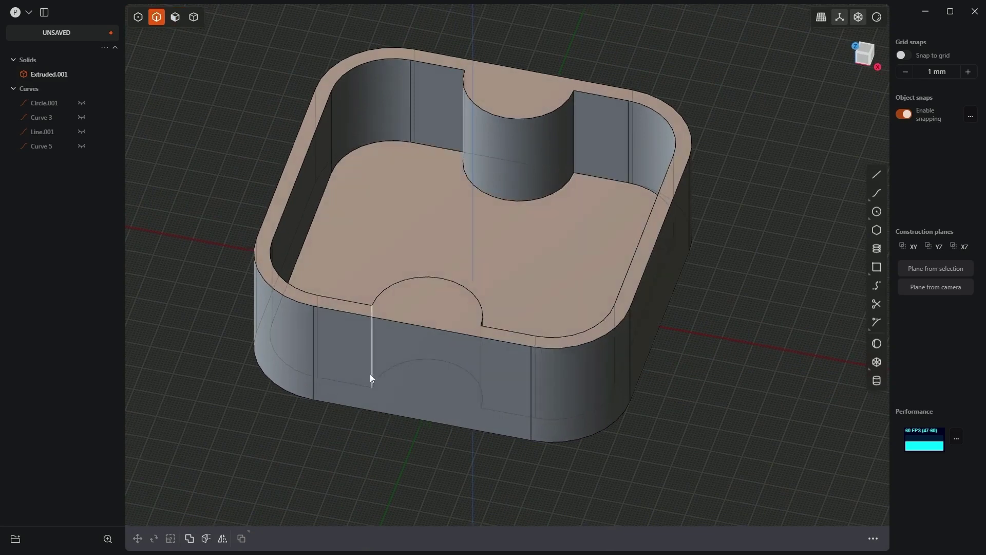
pyautogui.click(371, 355)
pyautogui.press('f')
pyautogui.click(482, 366)
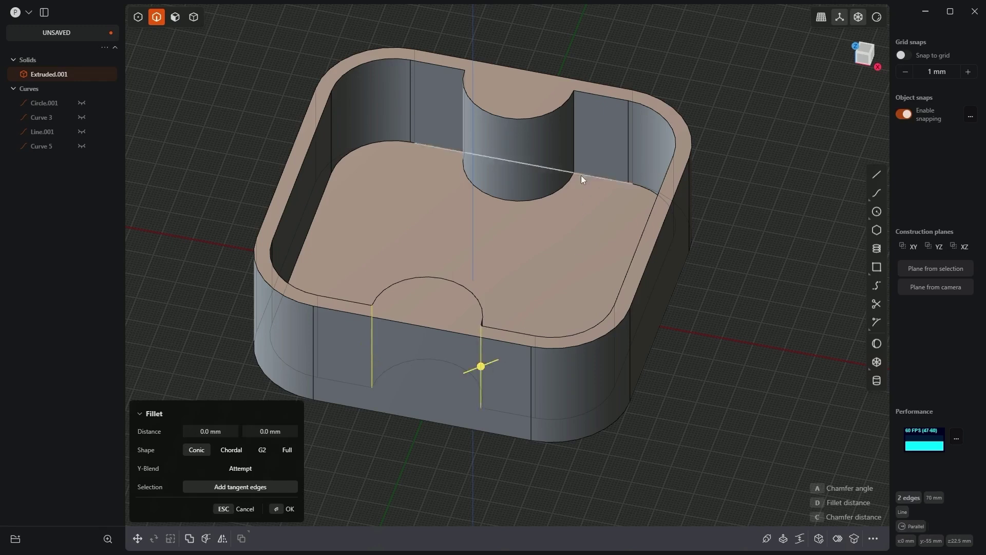
pyautogui.click(574, 125)
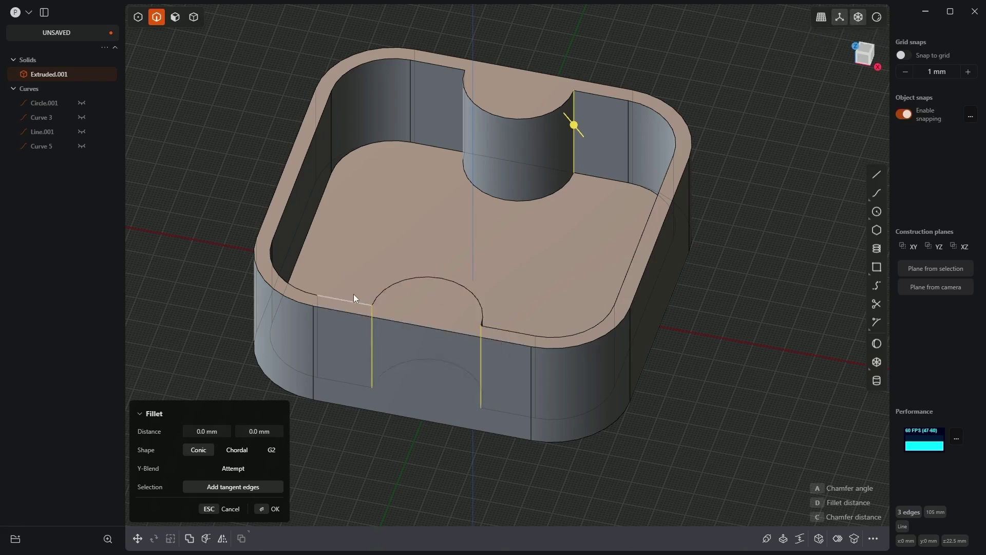
pyautogui.moveTo(418, 98); pyautogui.dragTo(356, 148, button='middle')
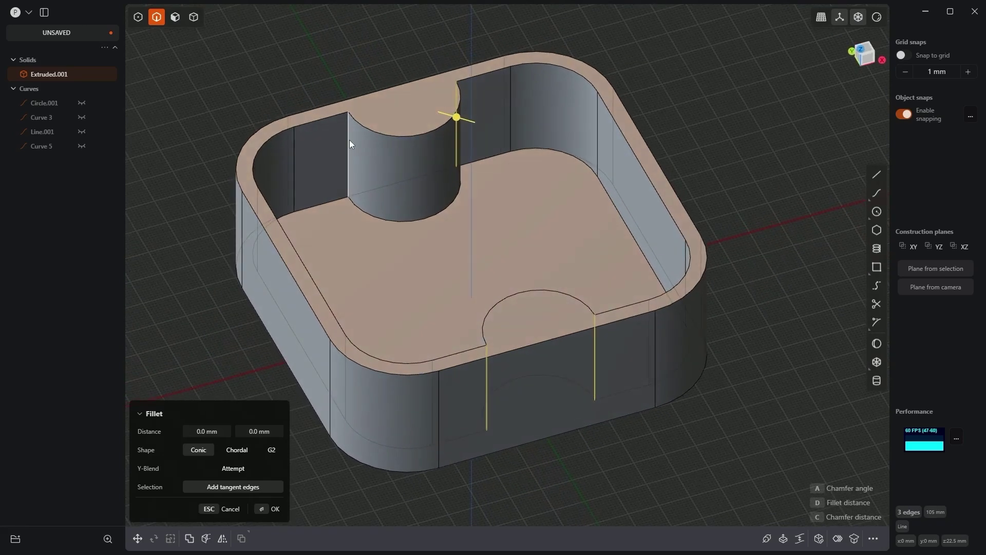
pyautogui.click(349, 141)
pyautogui.moveTo(349, 139); pyautogui.dragTo(332, 194)
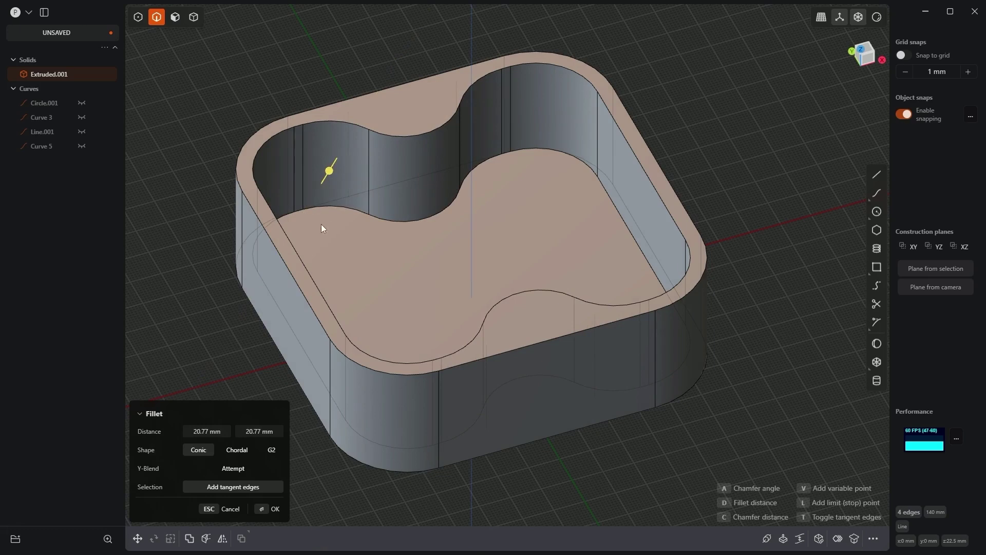
pyautogui.write('20')
pyautogui.press('Return')
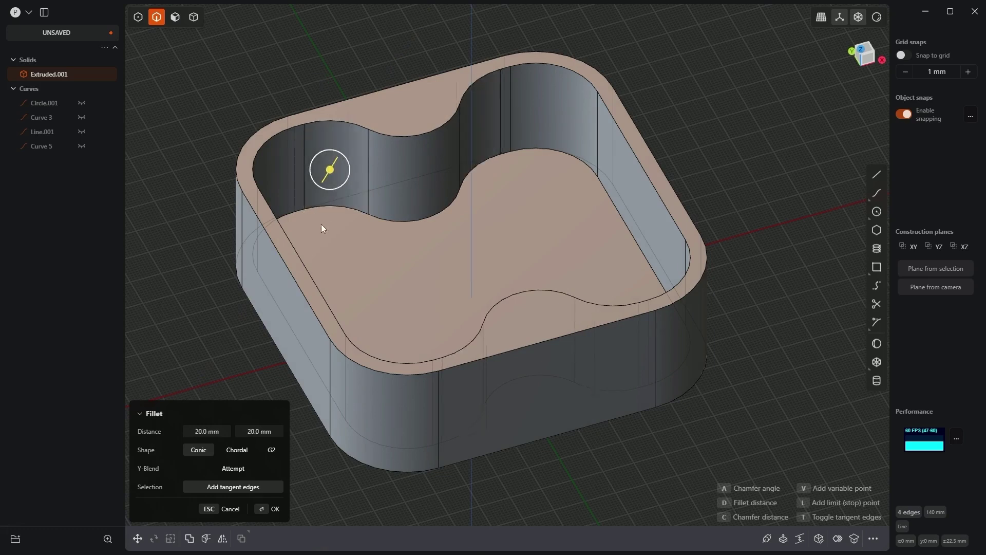
pyautogui.press('Return')
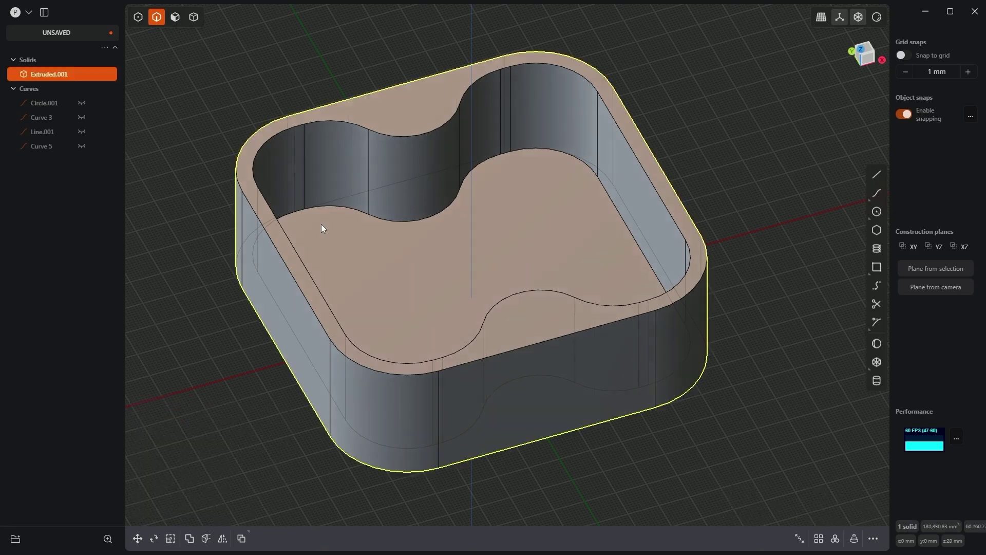
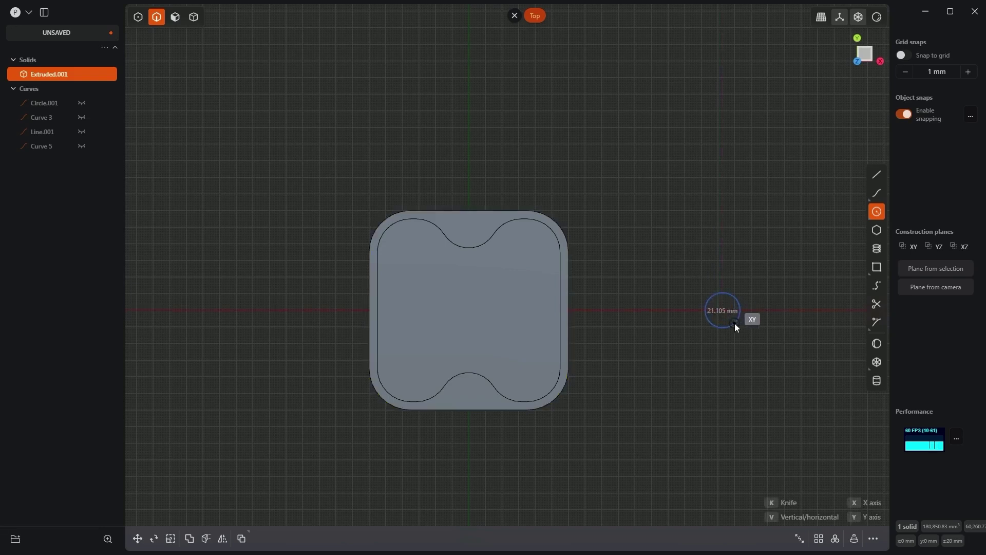
# Finish the circle on the X axis beside the box with a diameter of 20 mm
pyautogui.press('Tab')
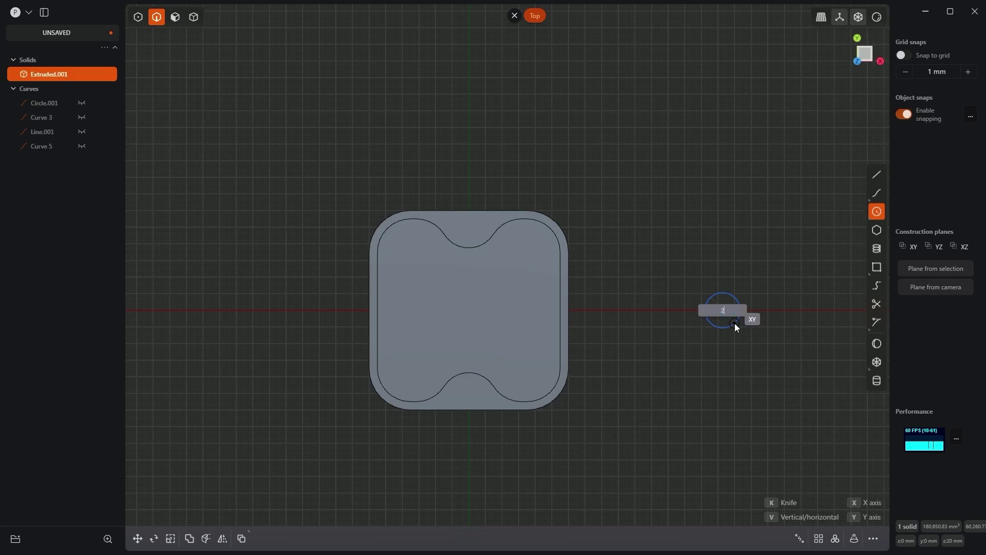
pyautogui.write('20')
pyautogui.press('Return')
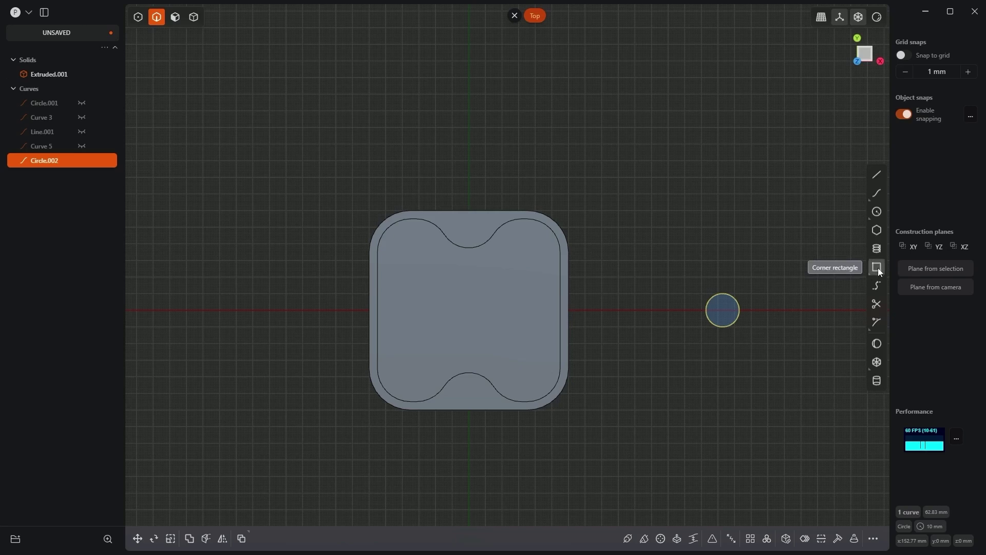
# Draw a 20 x 20 mm center rectangle centred on the new circle
pyautogui.moveTo(880, 271)
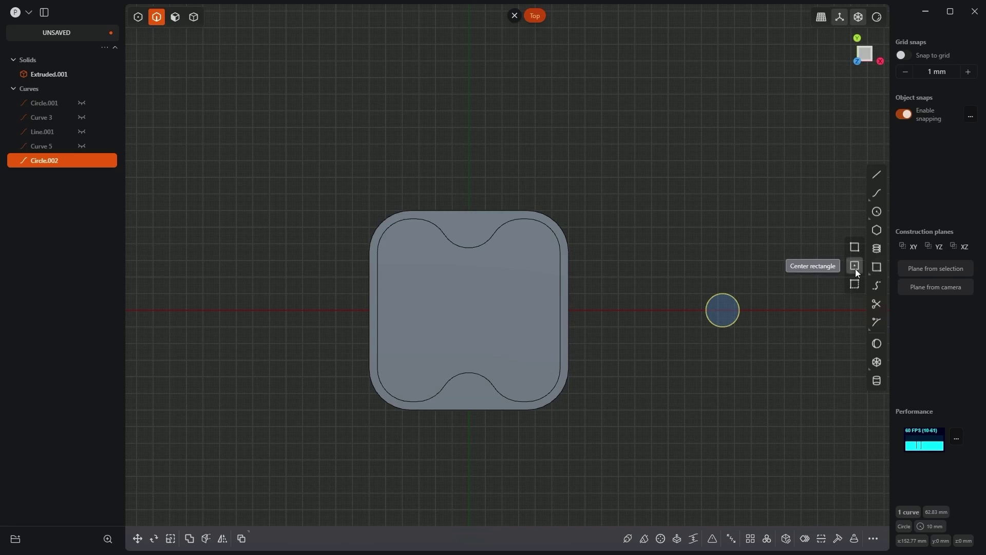
pyautogui.click(855, 268)
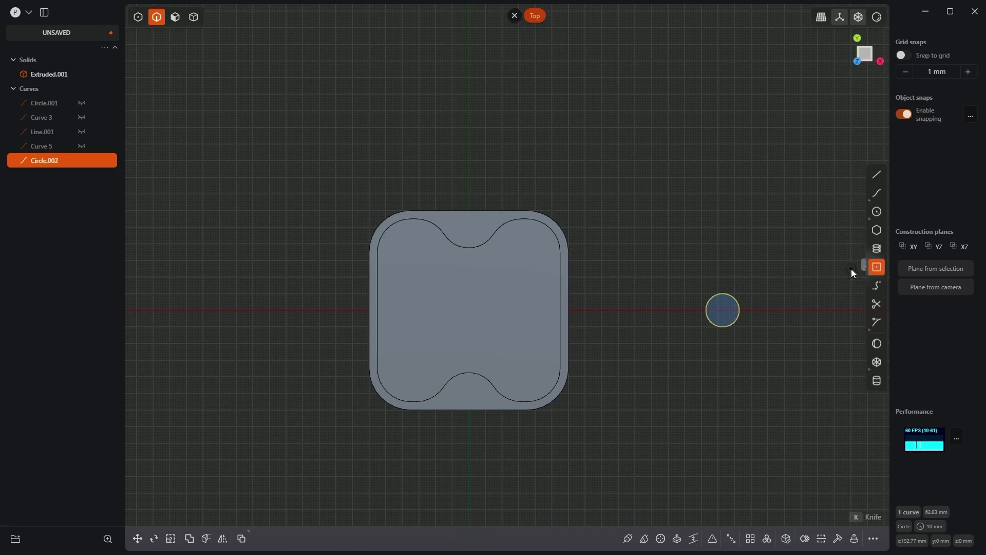
pyautogui.click(723, 309)
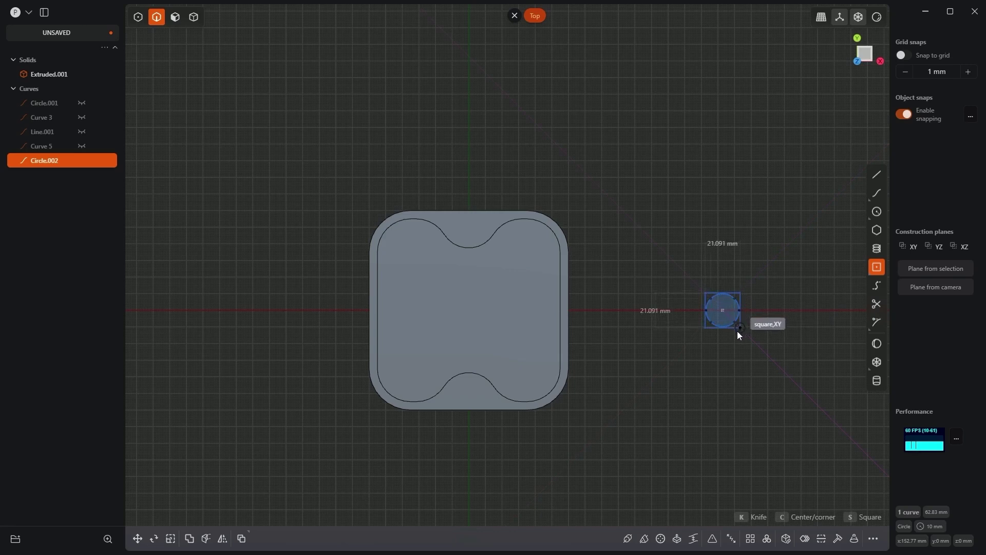
pyautogui.press('Tab')
pyautogui.write('20')
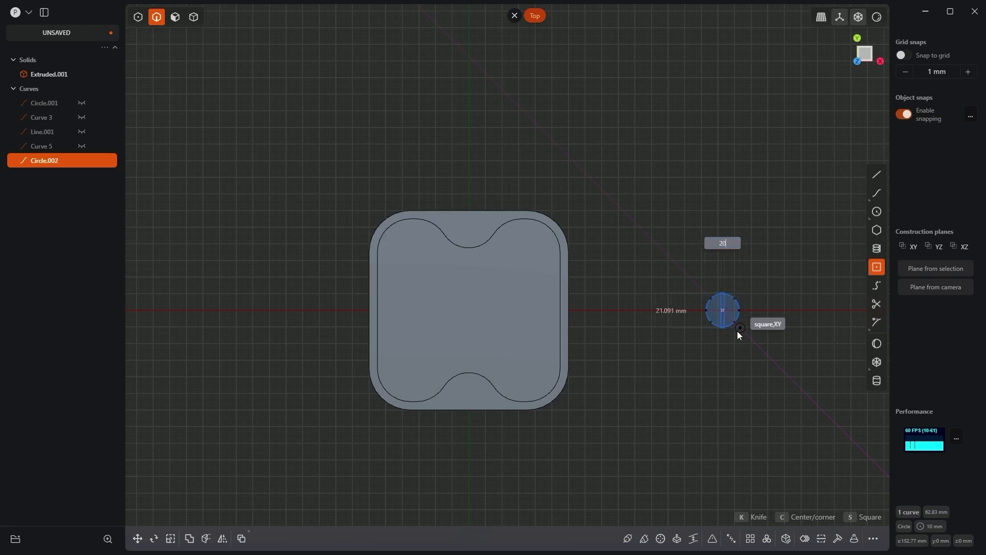
pyautogui.press('Tab')
pyautogui.write('2')
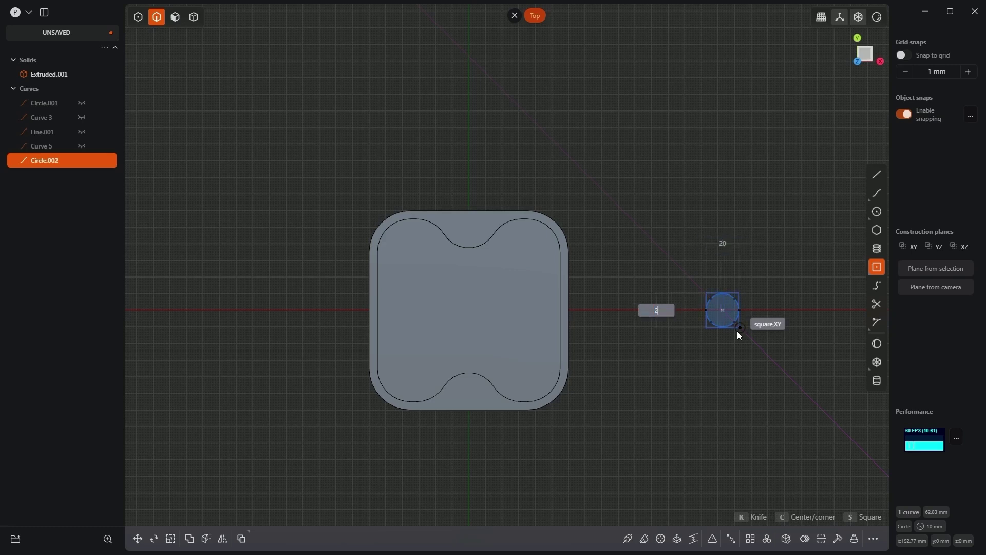
pyautogui.write('0')
pyautogui.press('Return')
pyautogui.scroll(2, 705, 303)
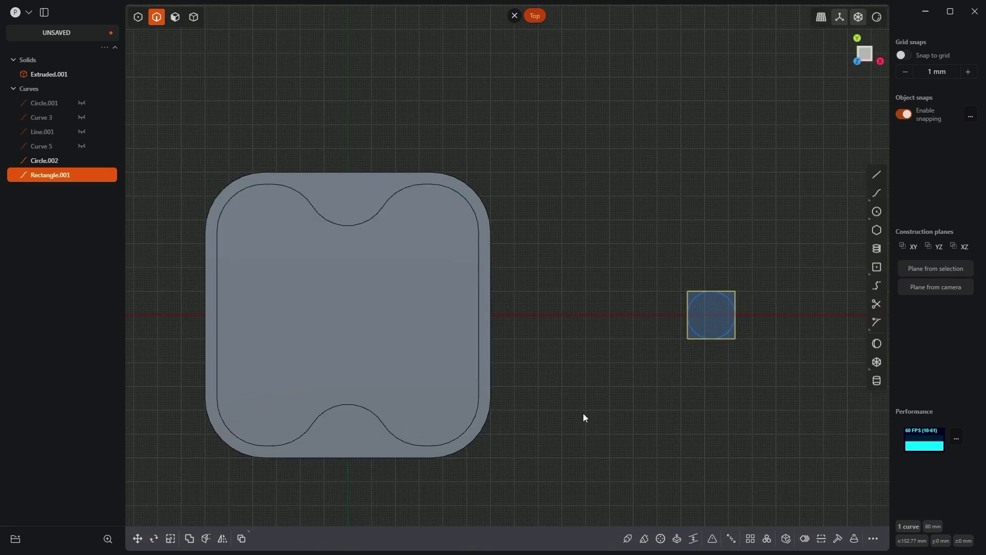
# Move the square -5 mm along the Y axis
pyautogui.press('g')
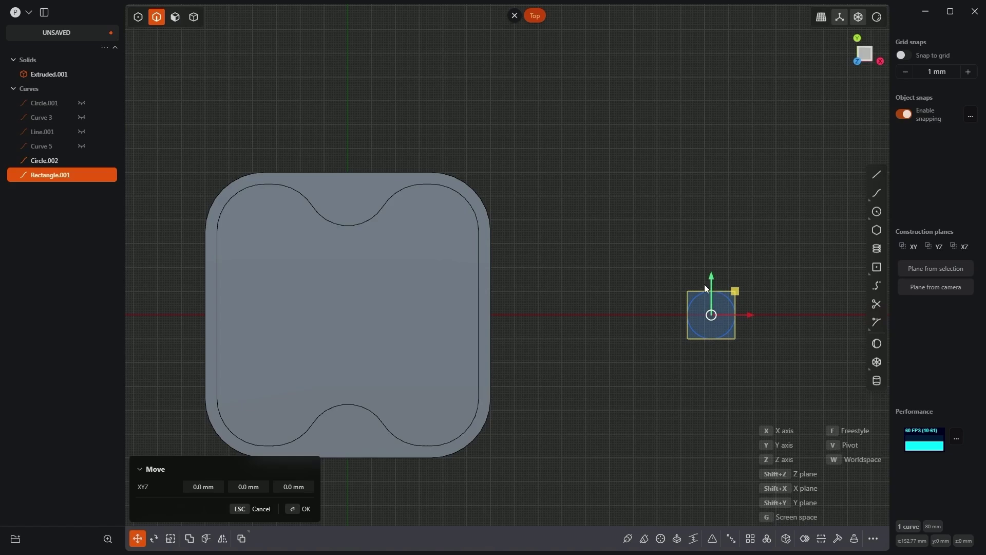
pyautogui.moveTo(705, 285); pyautogui.dragTo(705, 285)
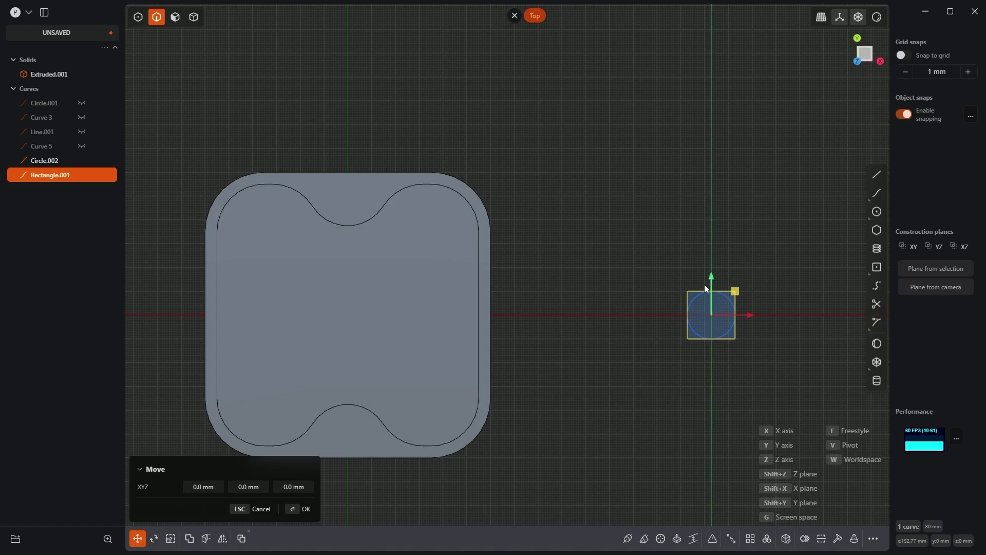
pyautogui.write('-5')
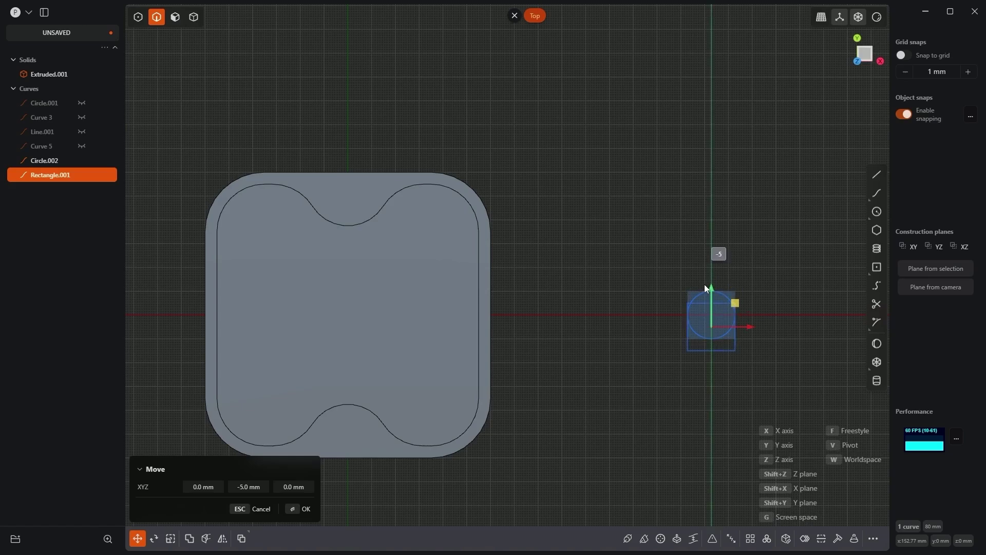
pyautogui.press('Return')
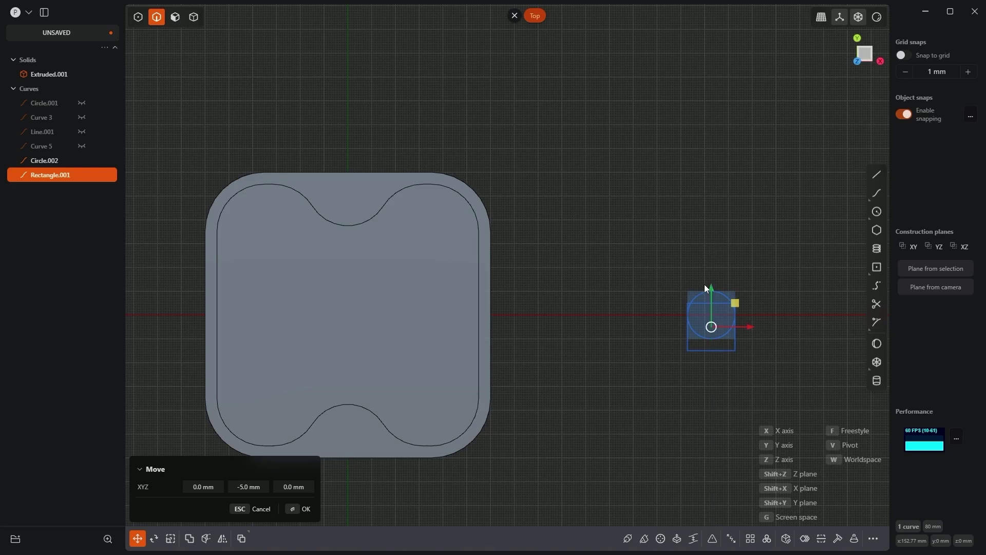
pyautogui.press('Return')
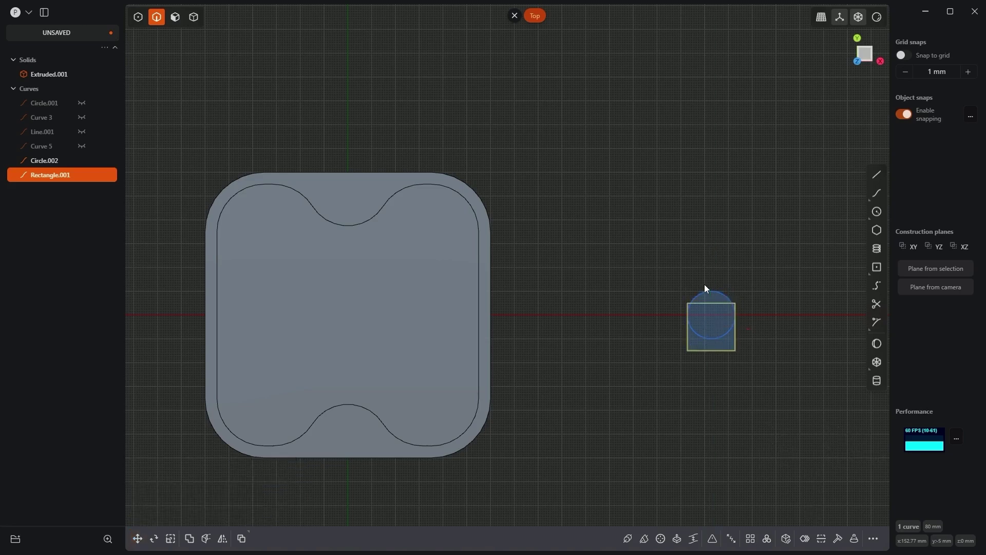
# Trim the square's upper corners and upper edge and the circle's lower arc, leaving one closed round-topped outline
pyautogui.scroll(2, 732, 306)
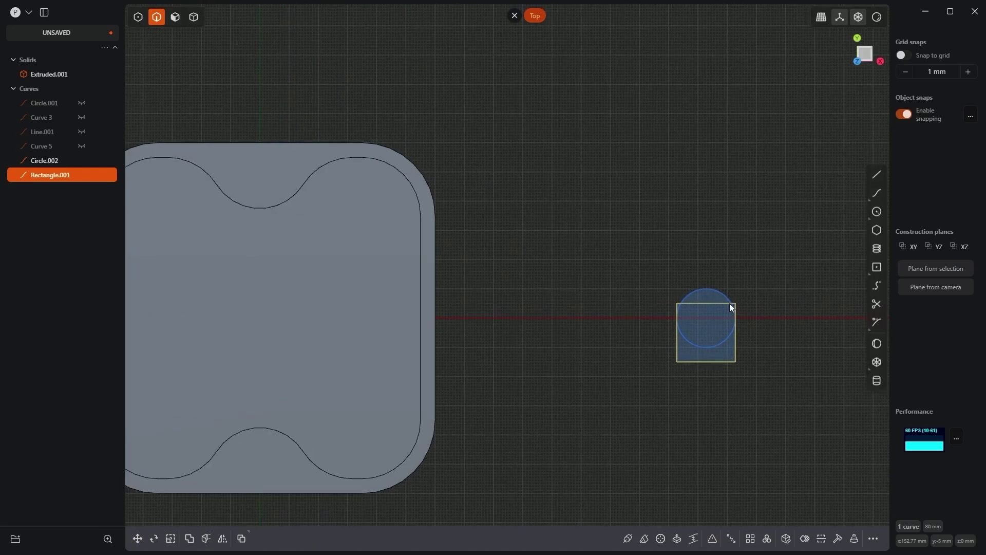
pyautogui.click(877, 304)
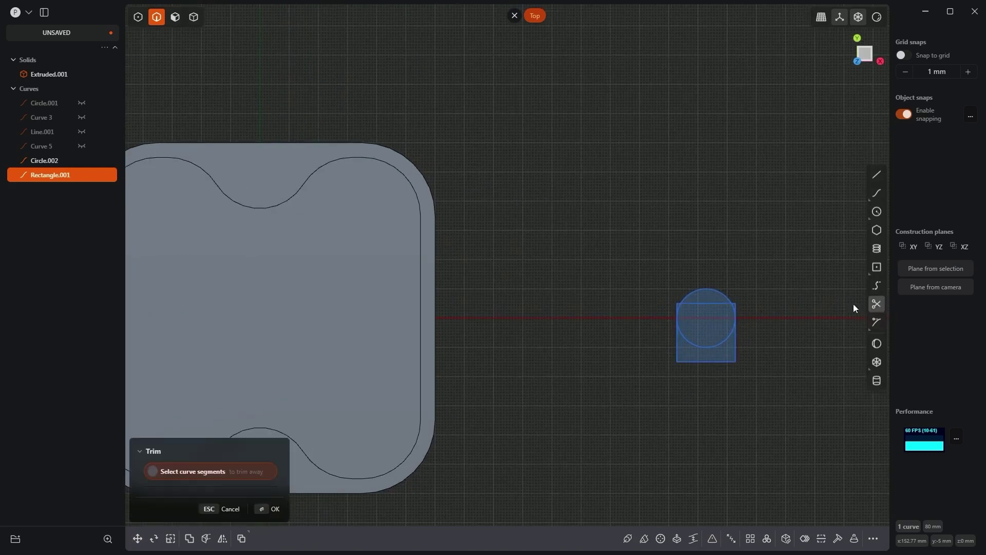
pyautogui.scroll(2, 812, 315)
pyautogui.scroll(1, 764, 319)
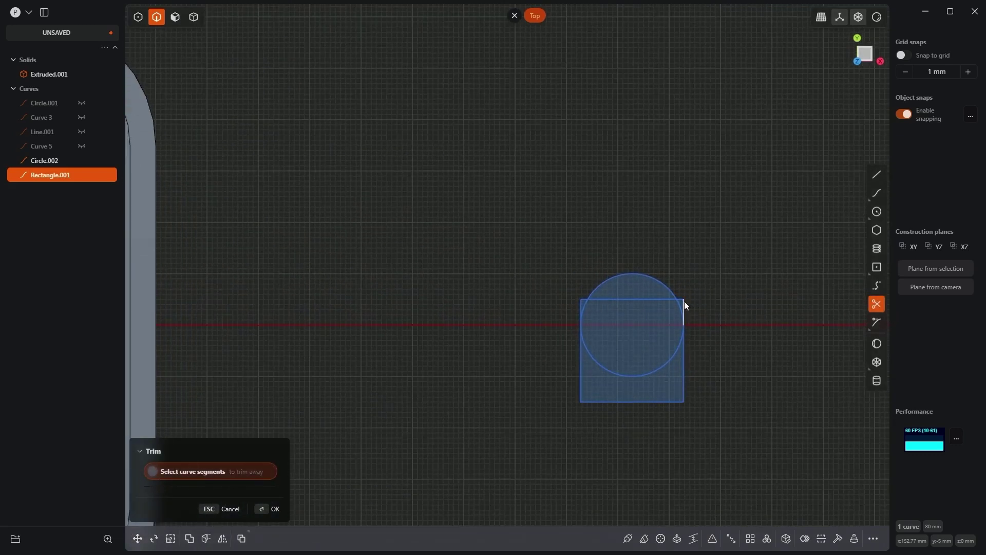
pyautogui.click(684, 299)
pyautogui.click(679, 299)
pyautogui.click(583, 299)
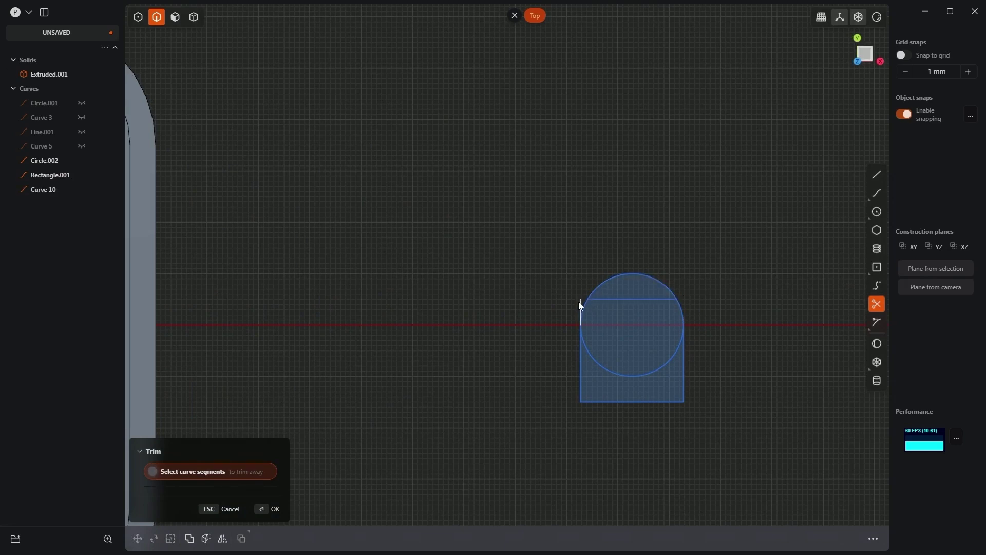
pyautogui.click(604, 362)
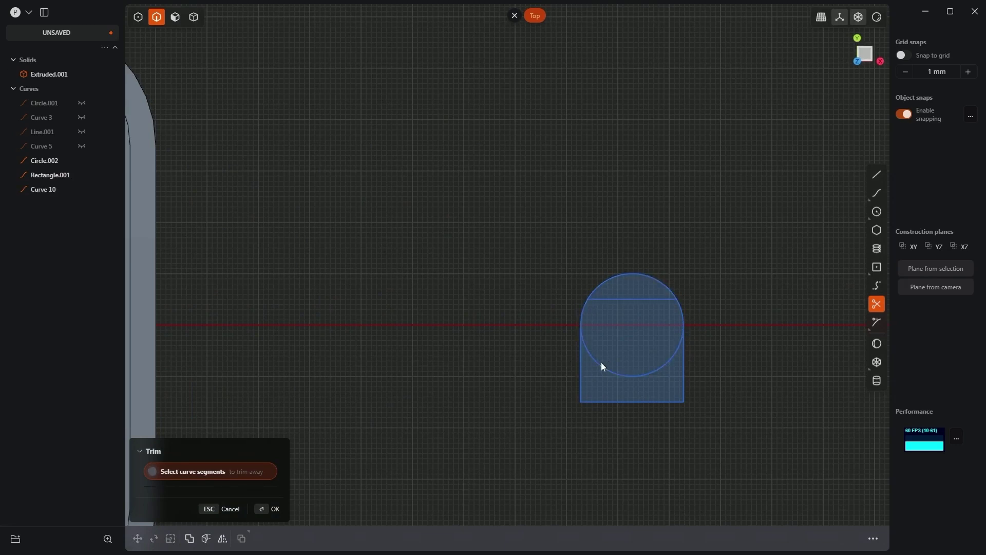
pyautogui.click(645, 298)
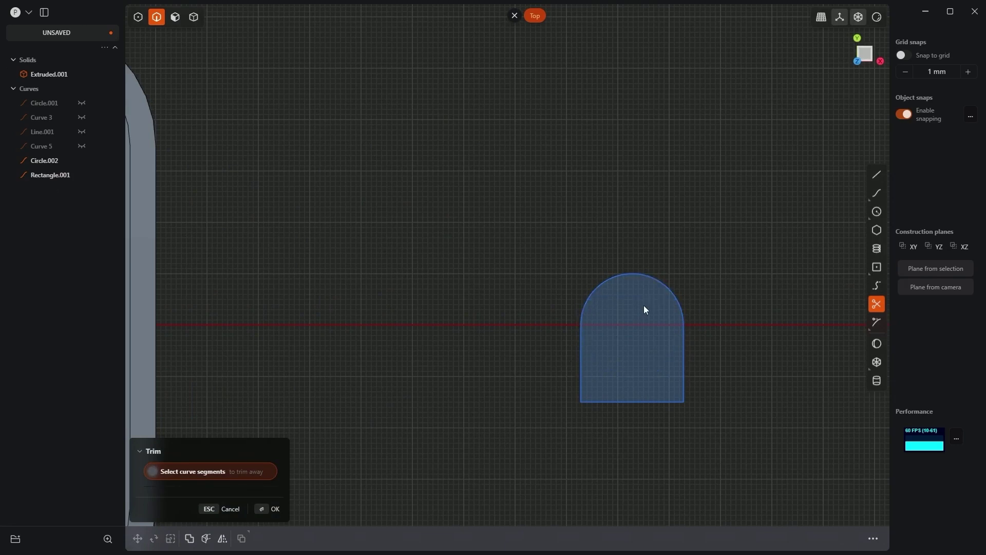
pyautogui.click(282, 508)
# Leave the Top view and extrude the round-topped region 120 mm upward as a separate solid bar
pyautogui.scroll(-5, 517, 48)
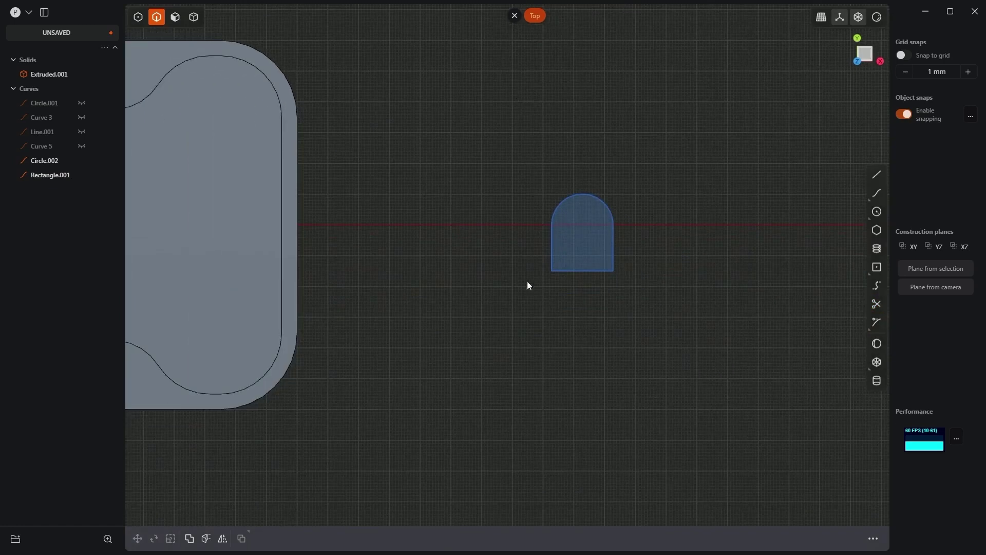
pyautogui.keyDown('shift'); pyautogui.moveTo(580, 308); pyautogui.dragTo(581, 315, button='middle'); pyautogui.keyUp('shift')
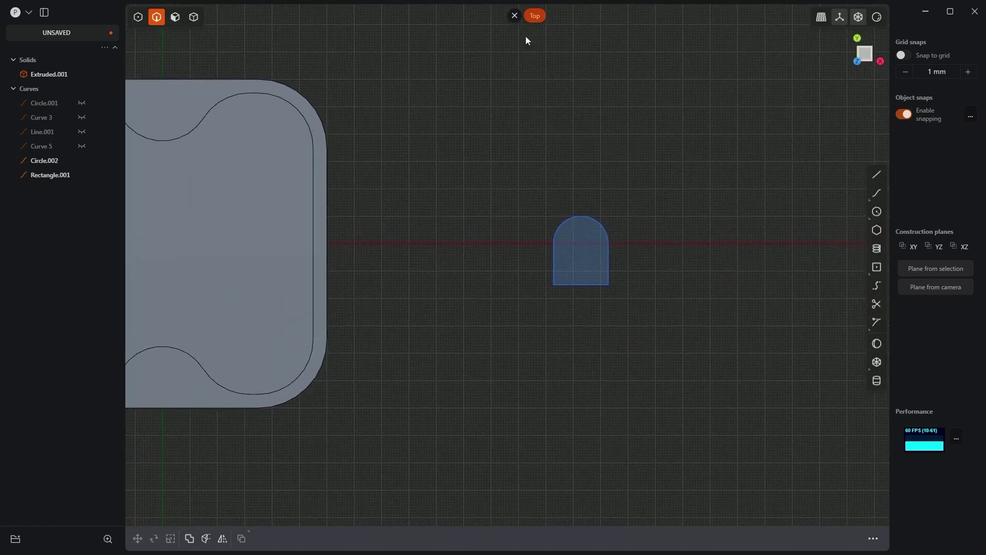
pyautogui.click(515, 15)
pyautogui.moveTo(642, 303); pyautogui.dragTo(180, 41, button='middle')
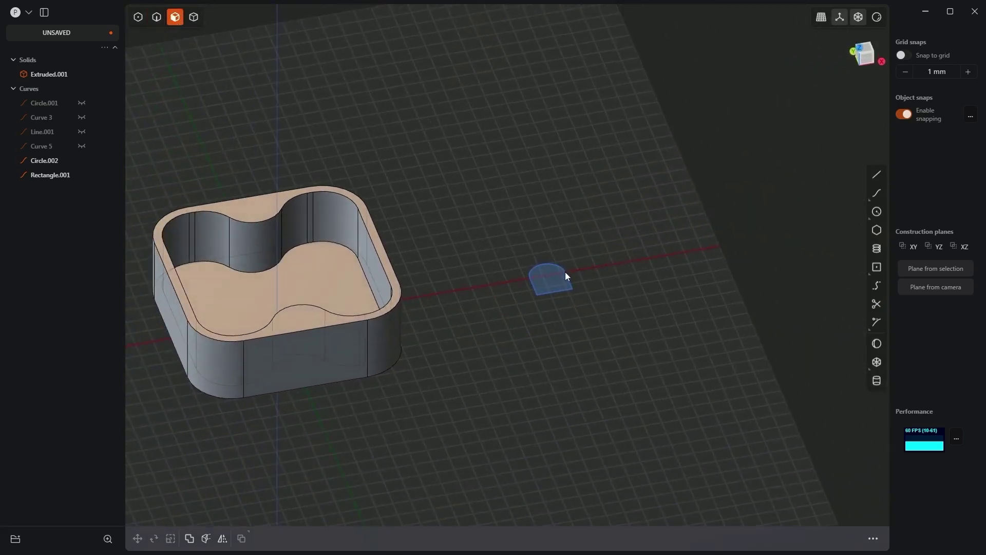
pyautogui.click(552, 281)
pyautogui.press('x')
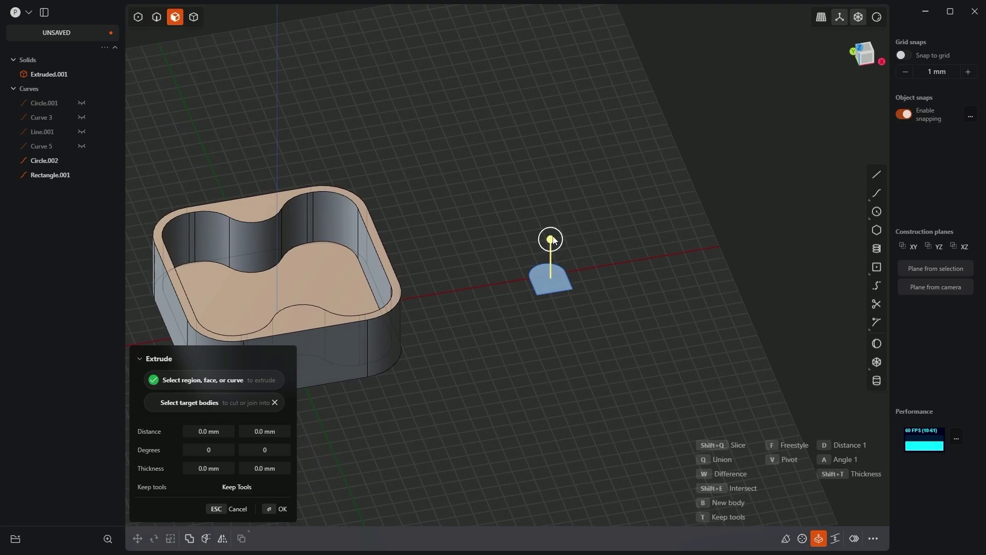
pyautogui.write('120')
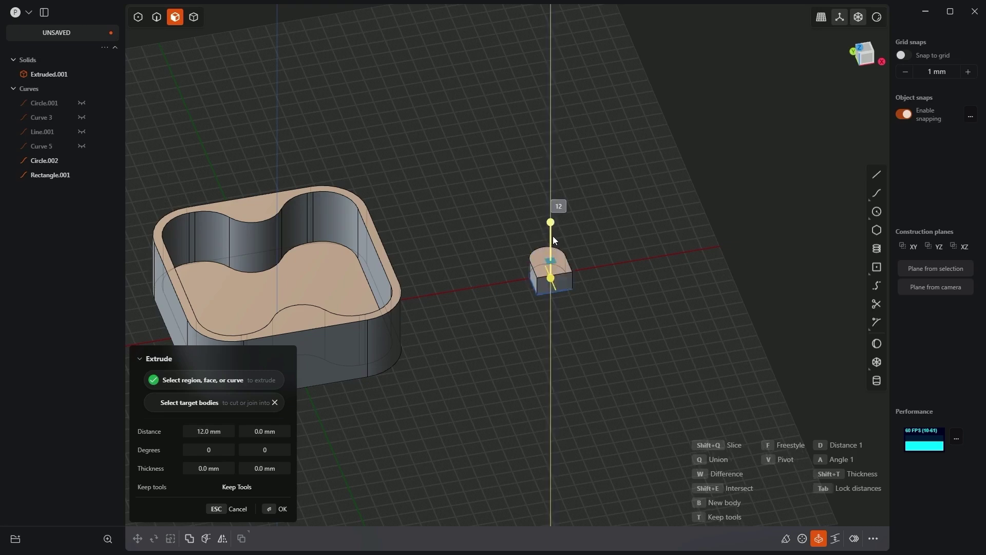
pyautogui.press('Return')
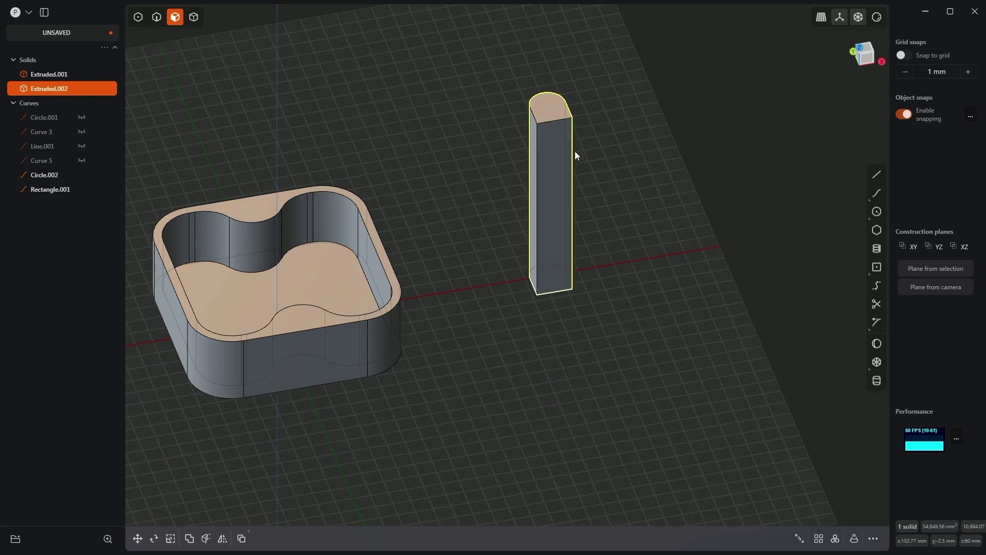
# Place a temporary construction plane on the bar's long flat face and view it head-on
pyautogui.moveTo(574, 158); pyautogui.dragTo(388, 205, button='middle')
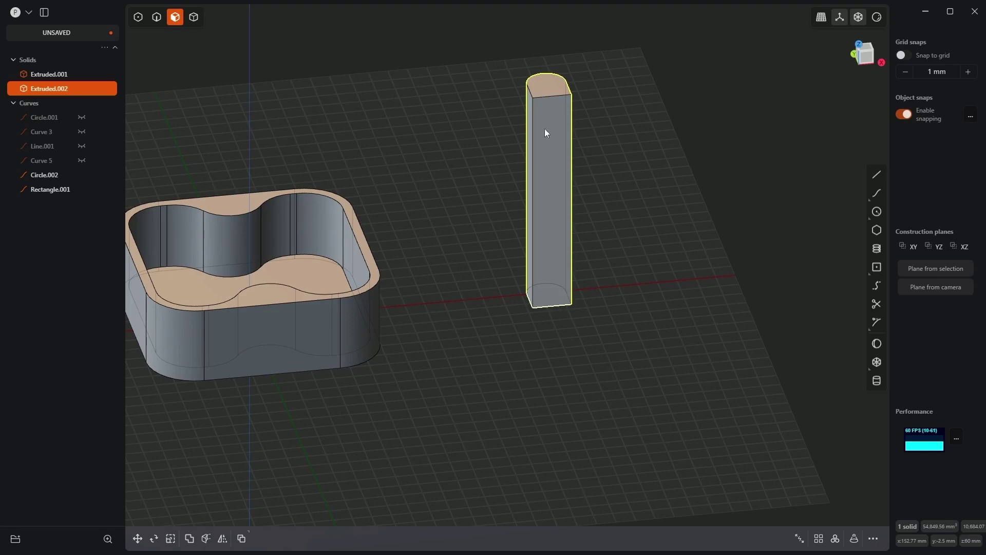
pyautogui.click(546, 112)
pyautogui.press('o')
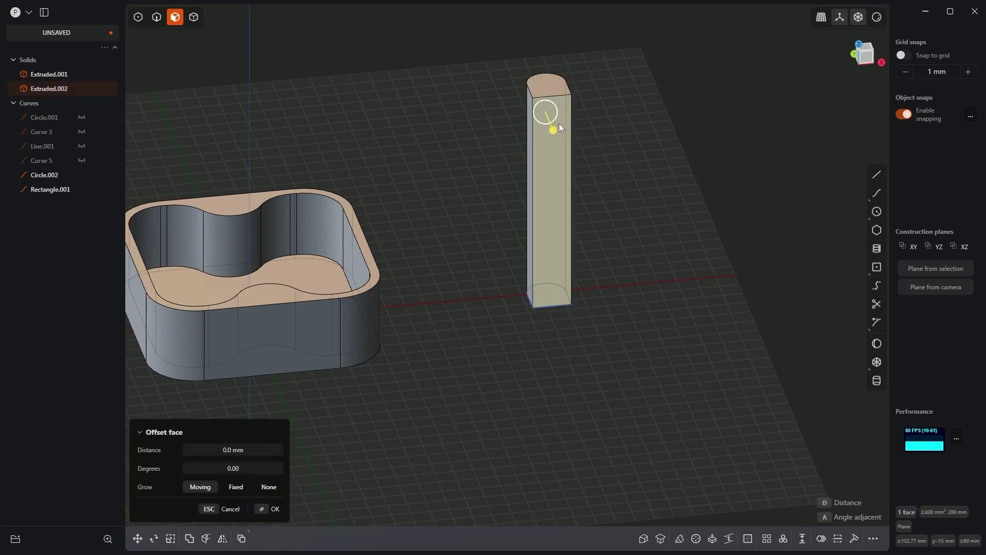
pyautogui.press('space')
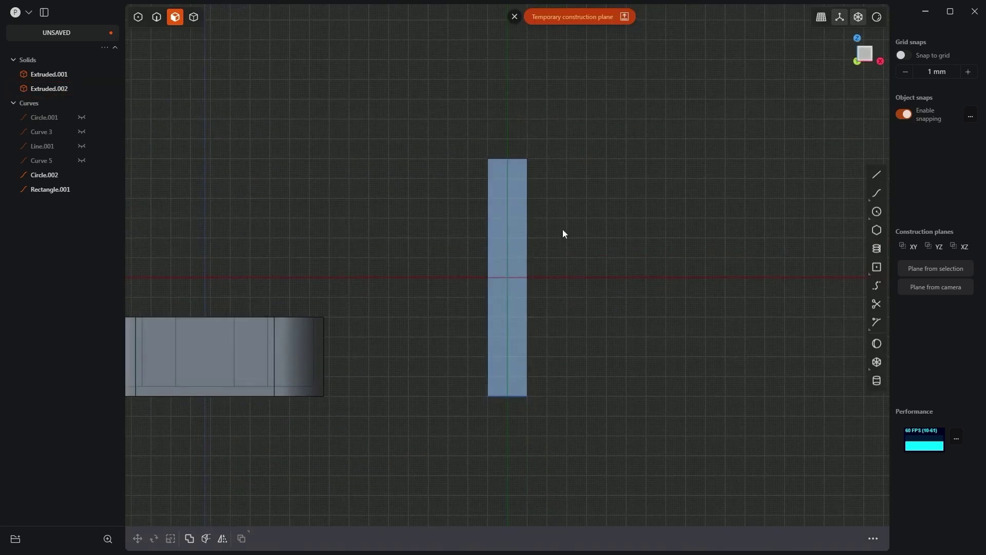
# Draw a center rectangle 5 mm wide and 10 mm high, centred on the midpoint of the bar's upper edge
pyautogui.click(877, 268)
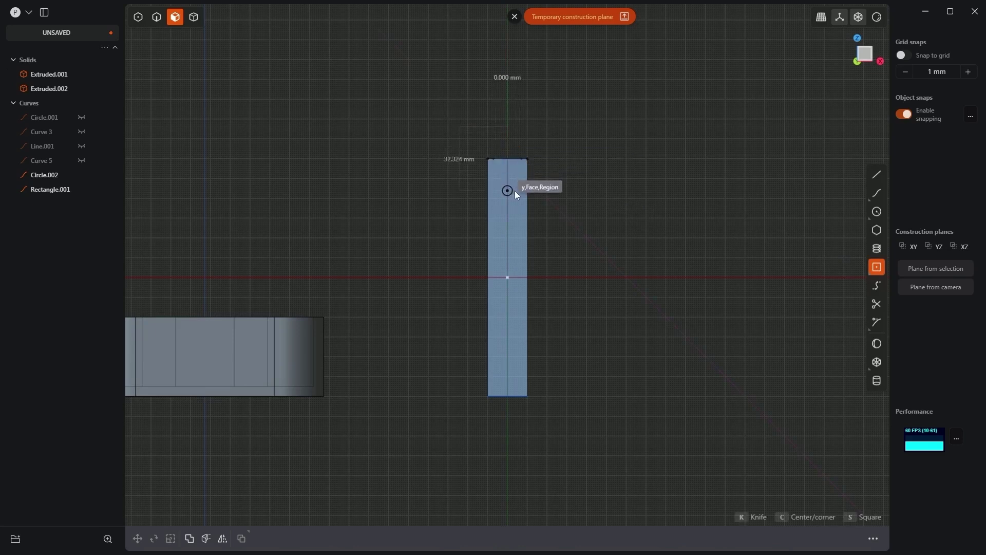
pyautogui.scroll(5, 515, 190)
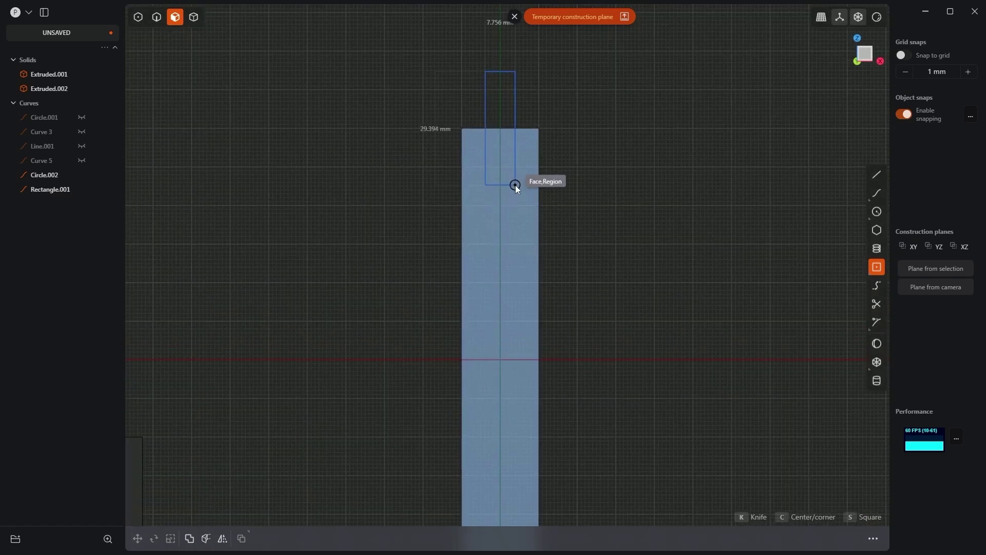
pyautogui.press('Tab')
pyautogui.write('5')
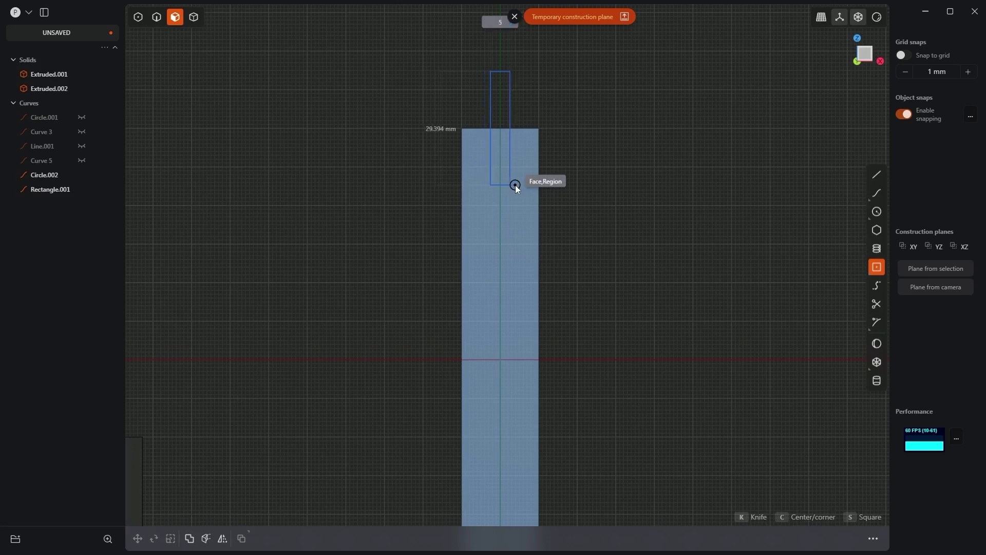
pyautogui.press('Tab')
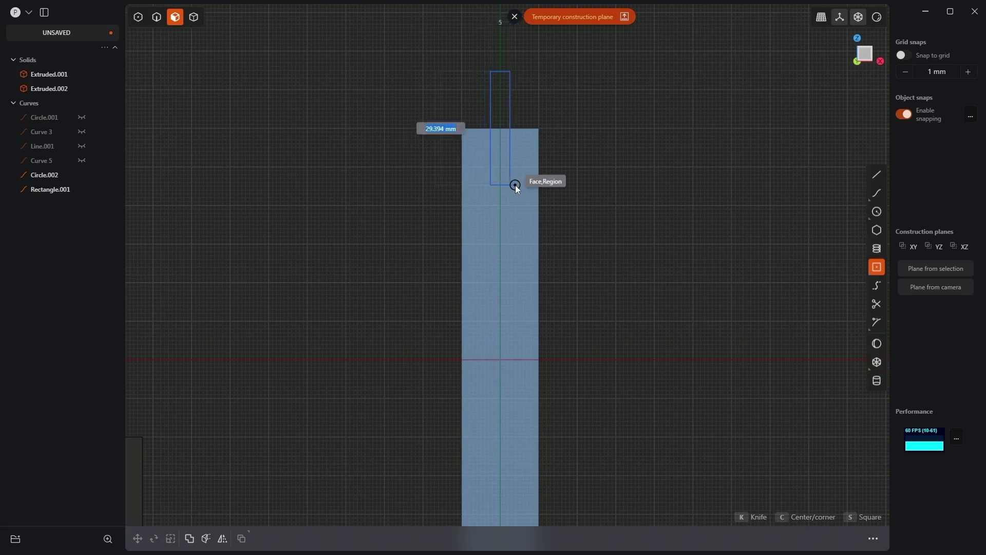
pyautogui.write('10')
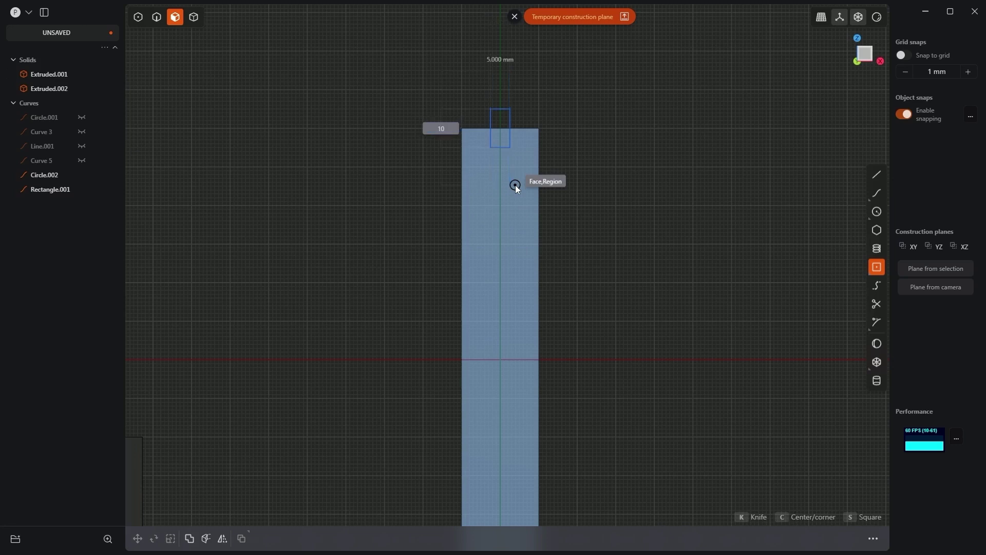
pyautogui.press('Return')
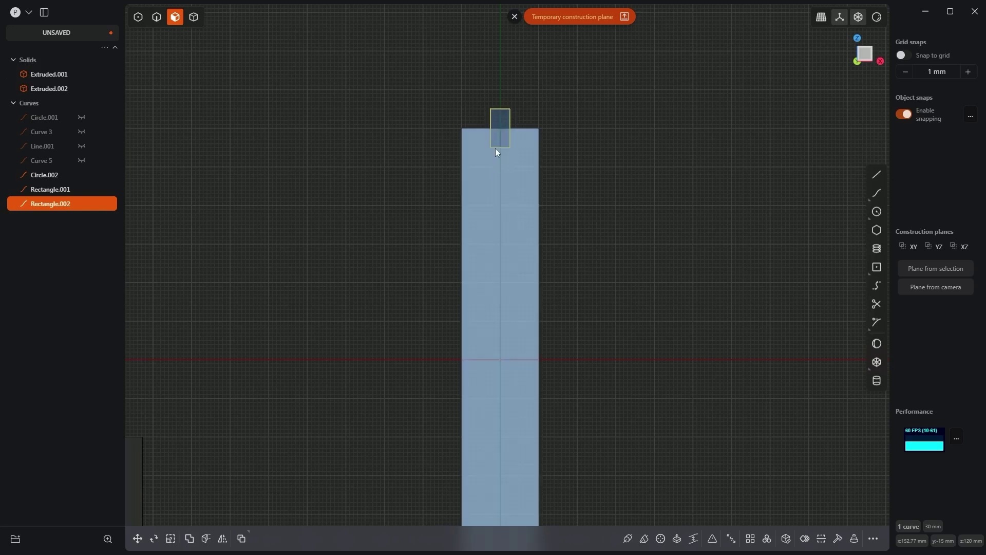
# Move the small rectangle -5 mm along the Z axis so it lies within the bar's face
pyautogui.press('g')
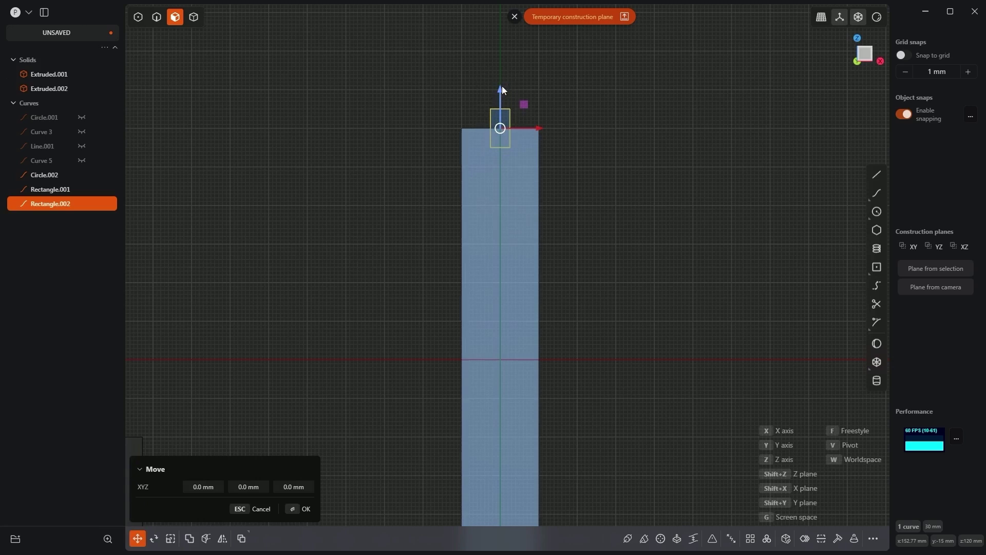
pyautogui.moveTo(502, 87); pyautogui.dragTo(502, 86)
pyautogui.write('-5')
pyautogui.press('Return')
pyautogui.press('Return')
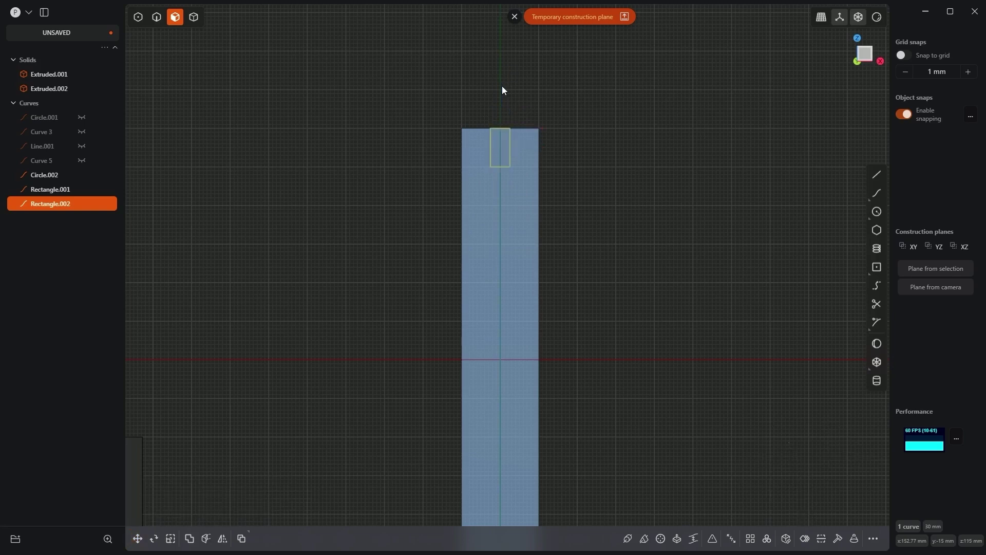
pyautogui.scroll(-3, 528, 172)
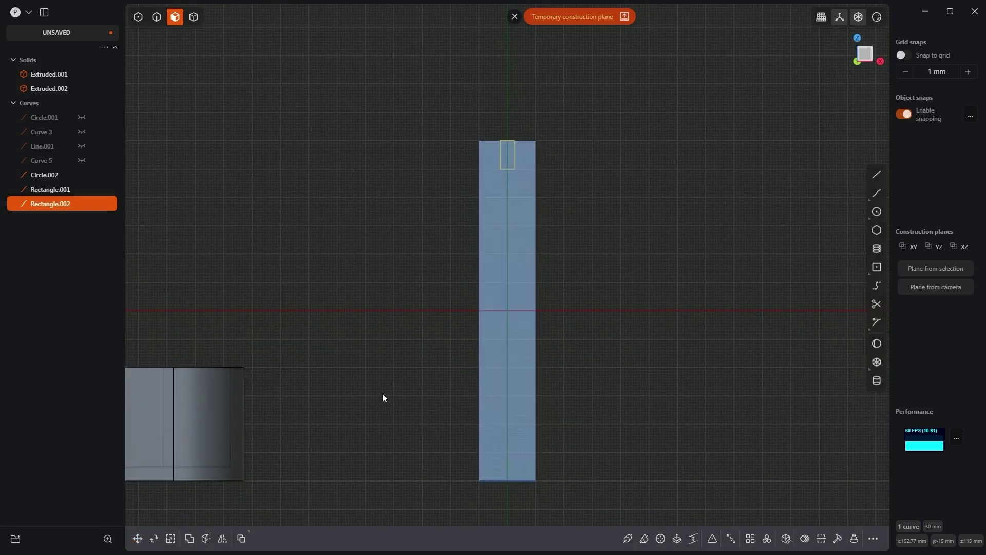
# Mirror the small rectangle vertically to the bar's opposite end and exit the temporary construction plane
pyautogui.click(223, 539)
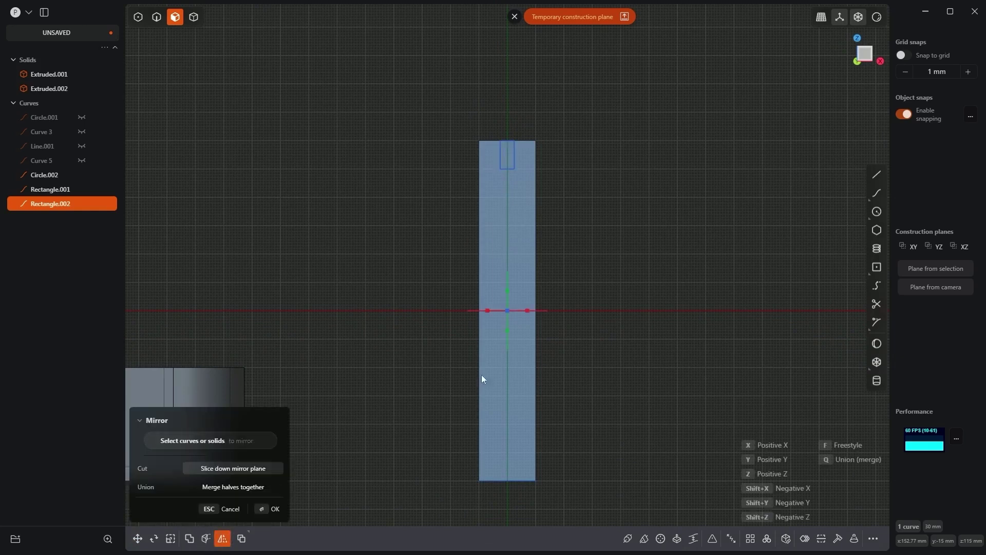
pyautogui.click(507, 331)
pyautogui.click(274, 509)
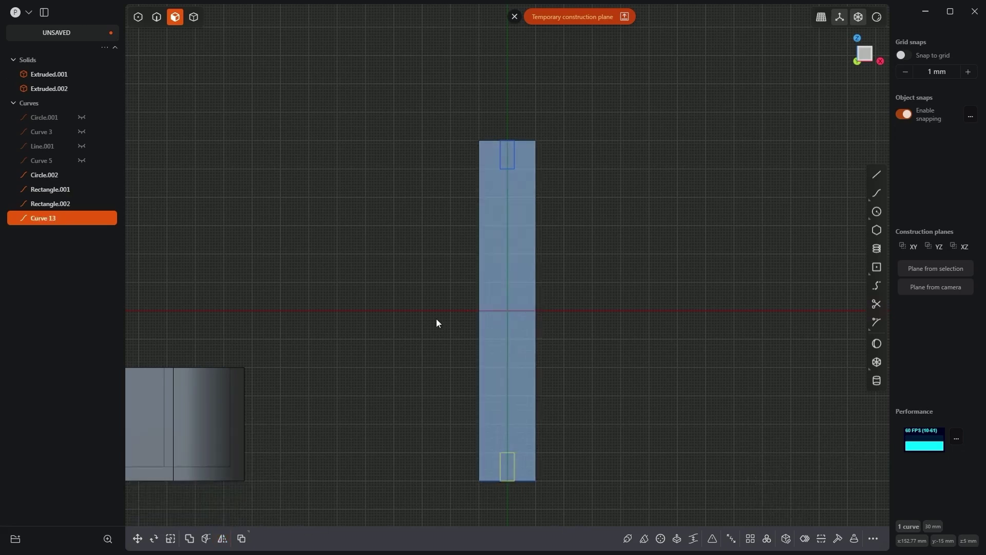
pyautogui.click(515, 17)
# Extrude both small rectangles 5 mm outward from the bar's flat face as separate blocks
pyautogui.moveTo(568, 264); pyautogui.dragTo(568, 264, button='middle')
pyautogui.scroll(-2, 568, 265)
pyautogui.press('e')
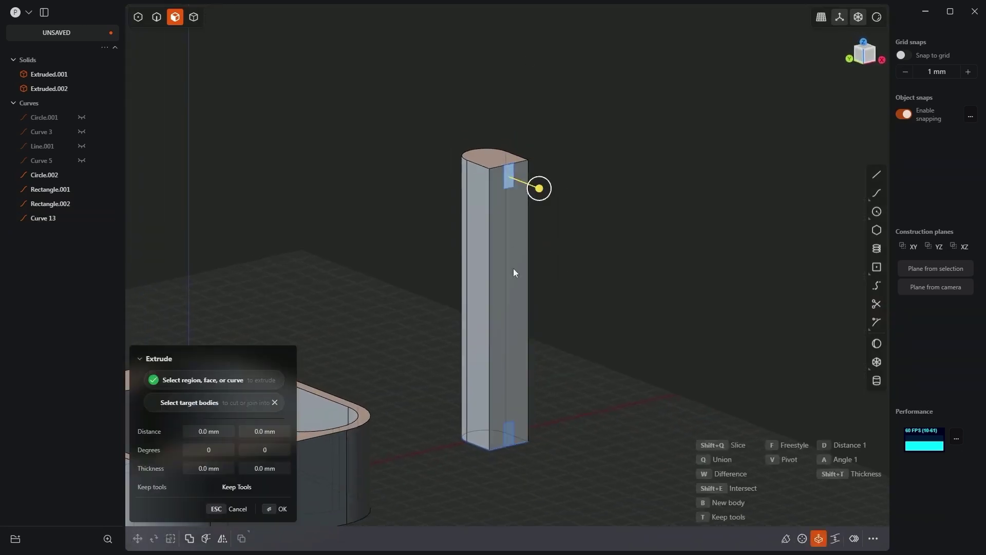
pyautogui.click(511, 433)
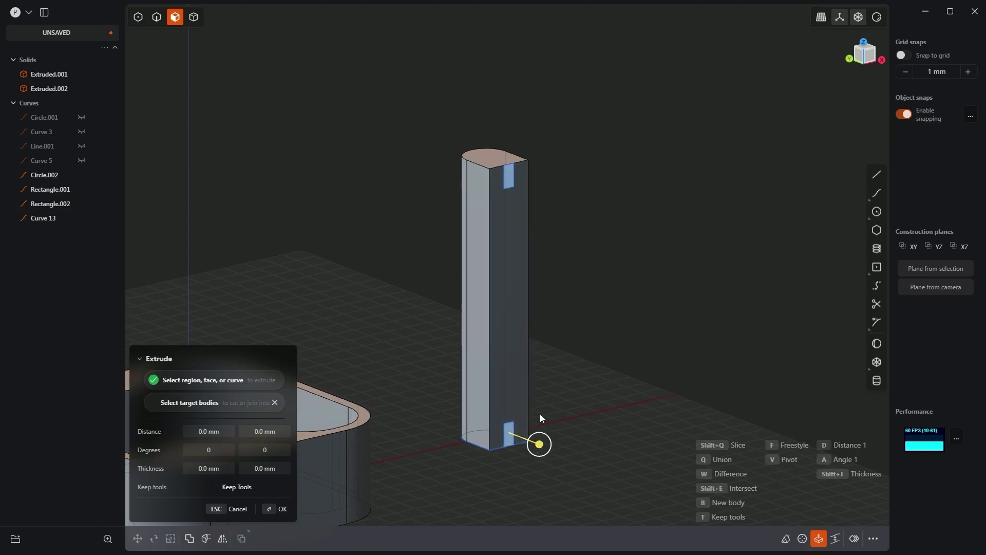
pyautogui.write('5')
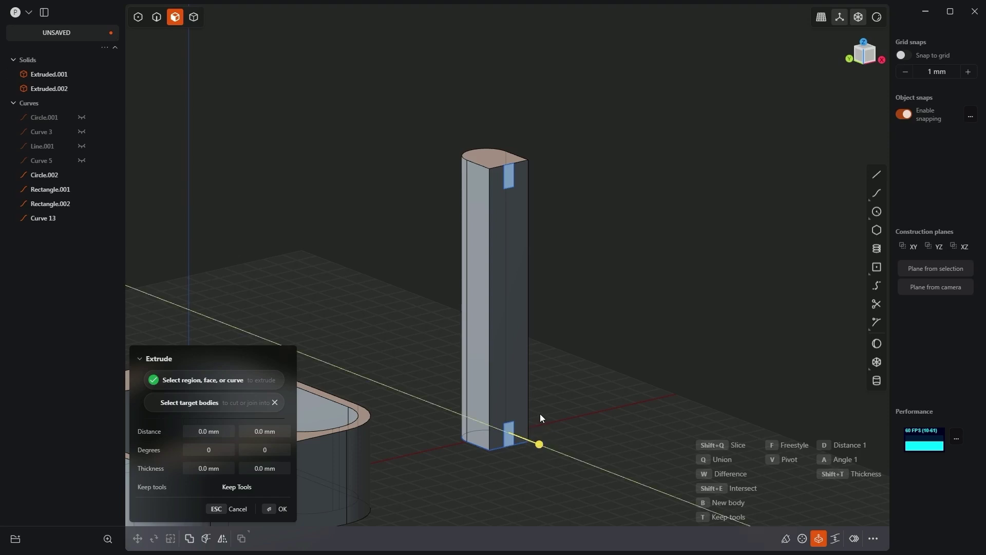
pyautogui.press('Return')
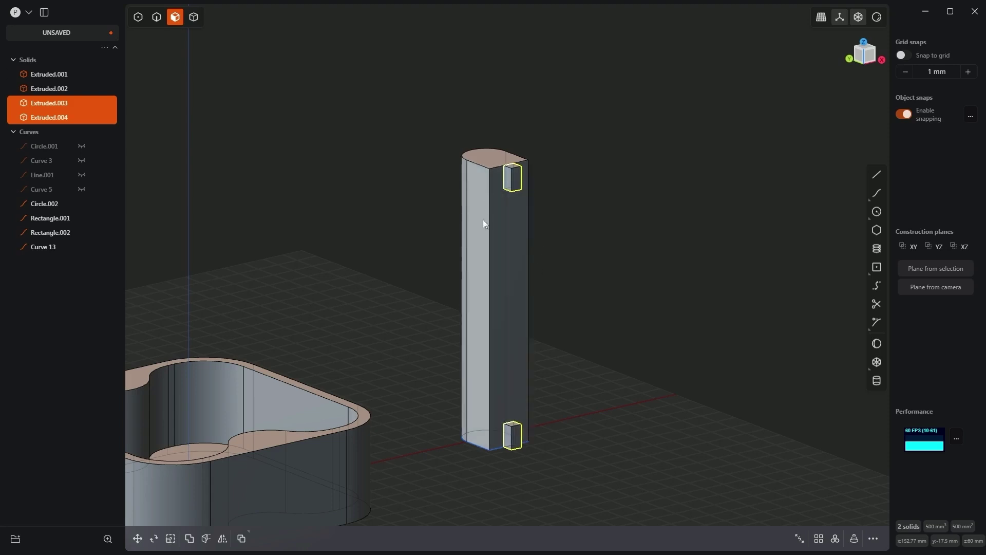
# Join the bar and its two end blocks into one solid with a Boolean Union
pyautogui.click(194, 17)
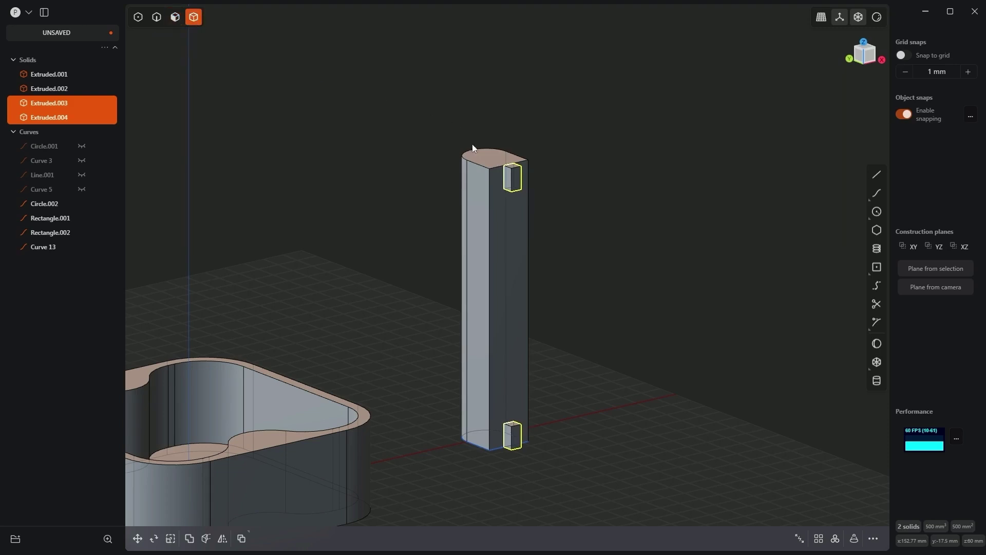
pyautogui.click(483, 190)
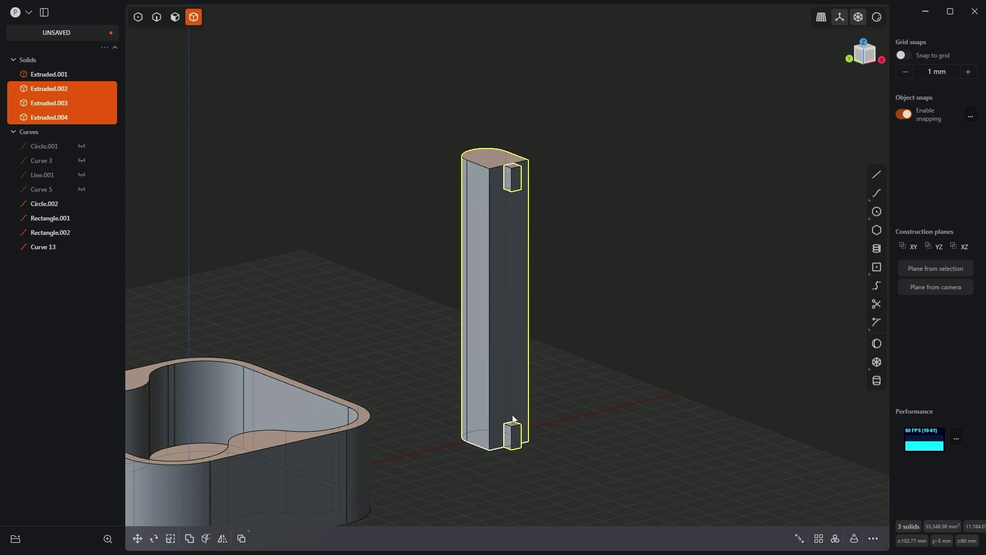
pyautogui.press('q')
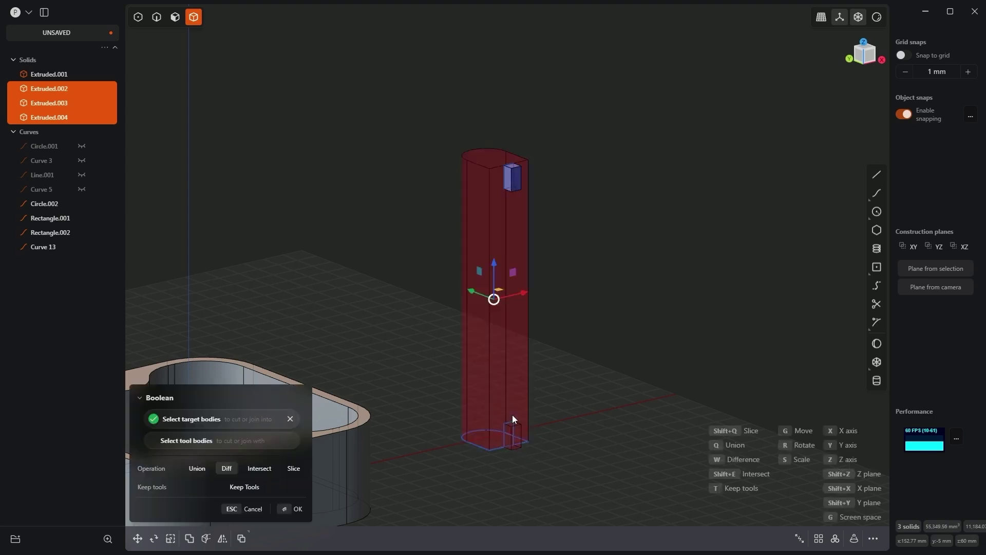
pyautogui.press('q')
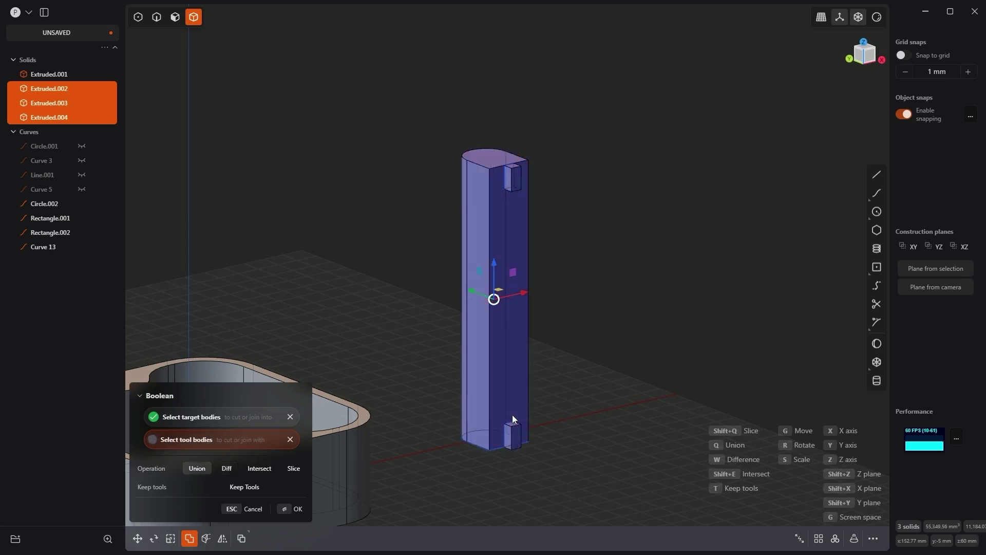
pyautogui.click(297, 509)
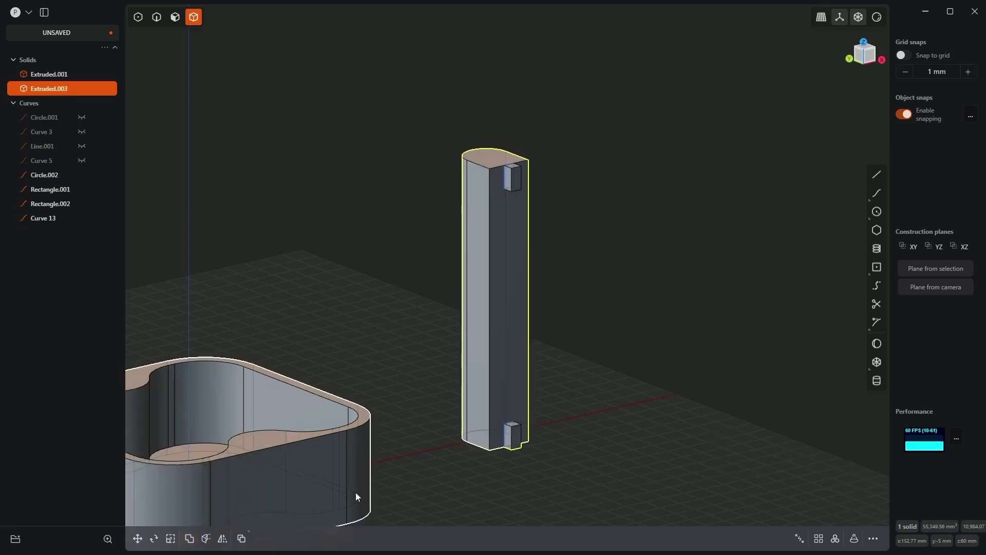
# Hide the remaining visible sketch curves: Circle.002, Rectangle.001, Rectangle.002 and Curve 13
pyautogui.click(58, 175)
pyautogui.keyDown('shift'); pyautogui.click(44, 218); pyautogui.keyUp('shift')
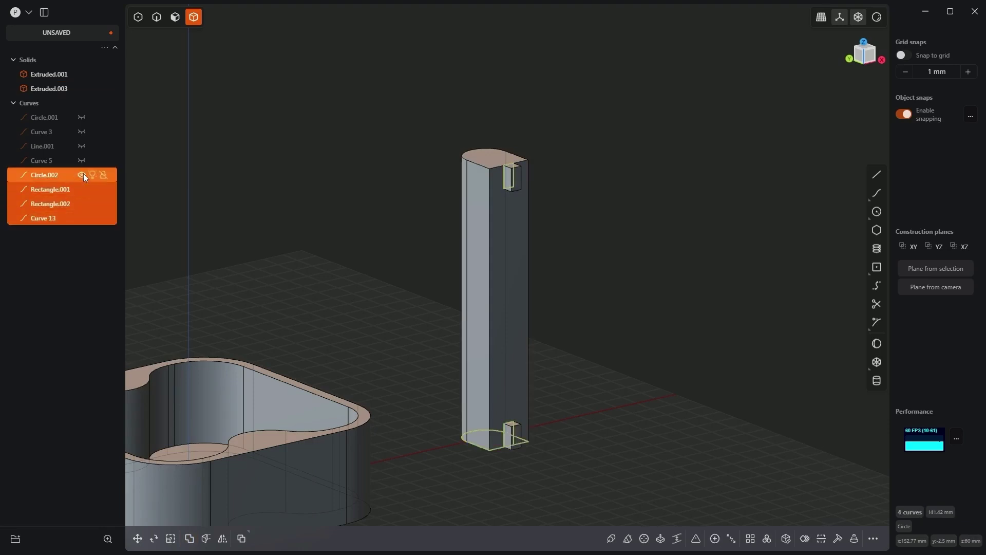
pyautogui.press('h')
# Fillet the inner edge where the upper end block meets the bar's flat face with a 15 mm distance
pyautogui.scroll(2, 656, 218)
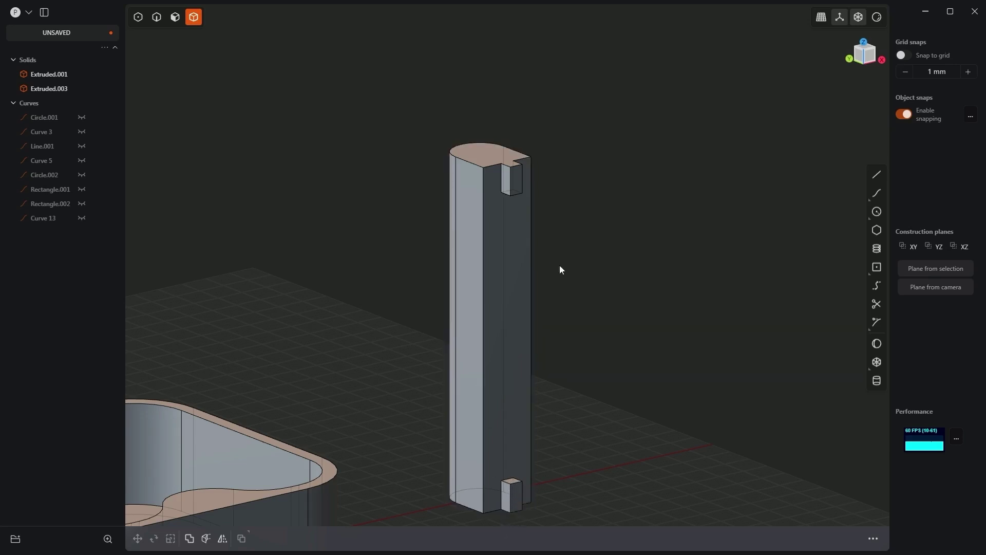
pyautogui.moveTo(508, 186)
pyautogui.mouseDown(button='middle')
pyautogui.moveTo(508, 138)
pyautogui.moveTo(514, 204)
pyautogui.moveTo(489, 187)
pyautogui.mouseUp(button='middle')
pyautogui.scroll(2, 505, 184)
pyautogui.scroll(3, 506, 185)
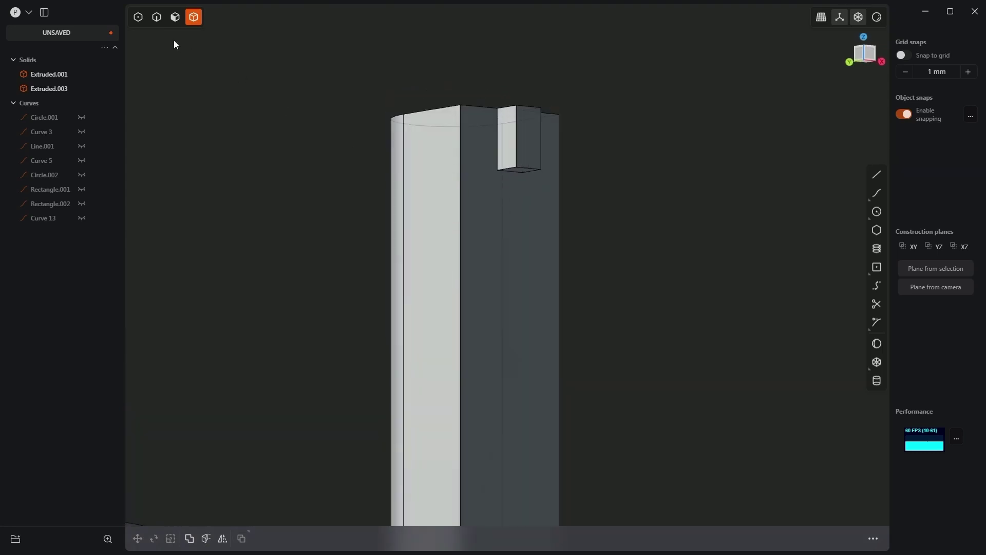
pyautogui.click(157, 17)
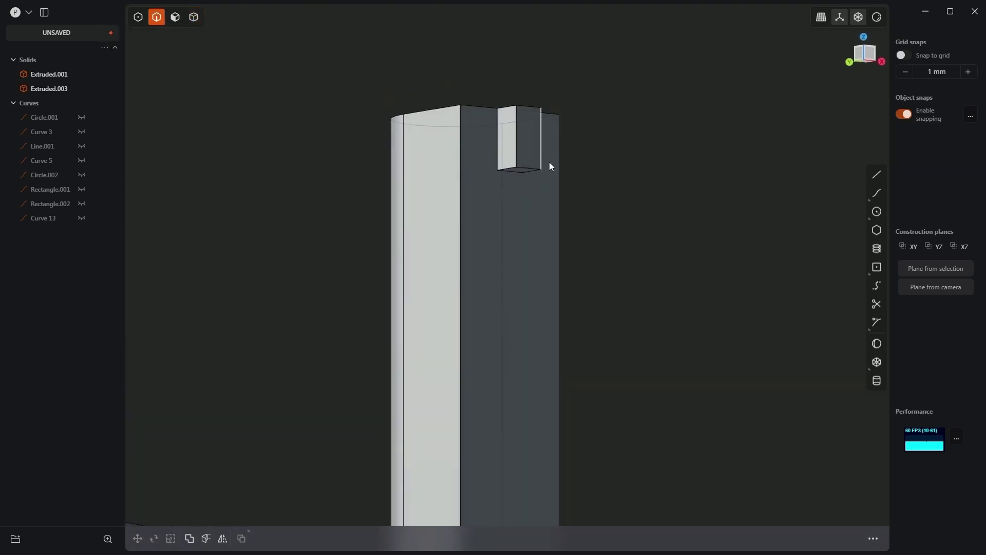
pyautogui.click(517, 173)
pyautogui.press('f')
pyautogui.moveTo(517, 173); pyautogui.dragTo(524, 258)
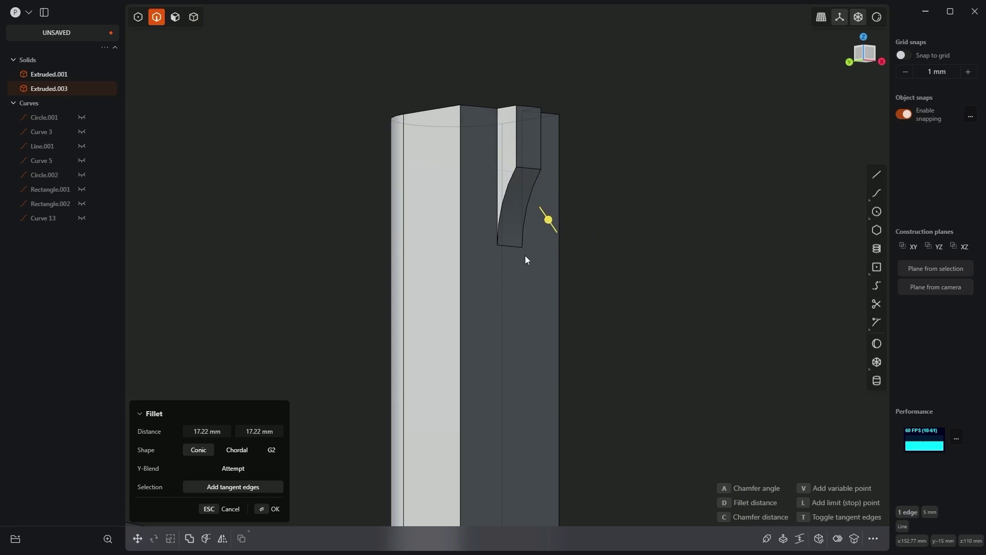
pyautogui.write('15')
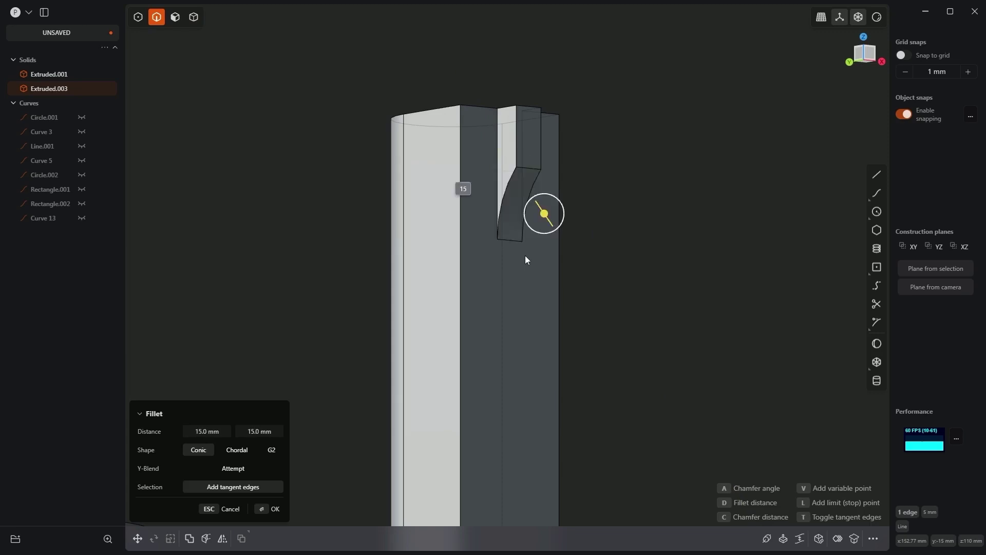
pyautogui.press('Return')
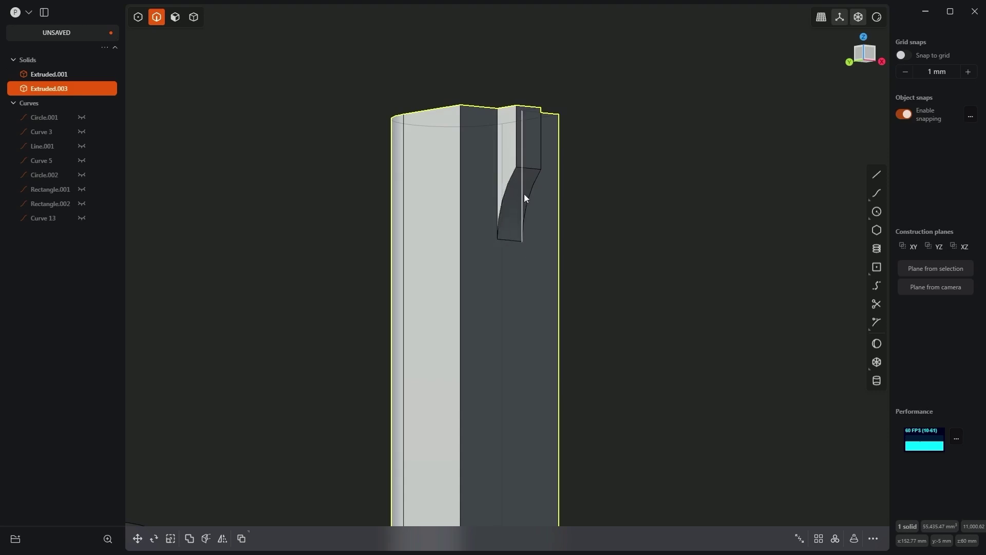
# Rotate the whole bar 90 degrees about the X axis so it lies horizontally with its rounded side up
pyautogui.moveTo(520, 192); pyautogui.dragTo(555, 273, button='middle')
pyautogui.scroll(-5, 554, 269)
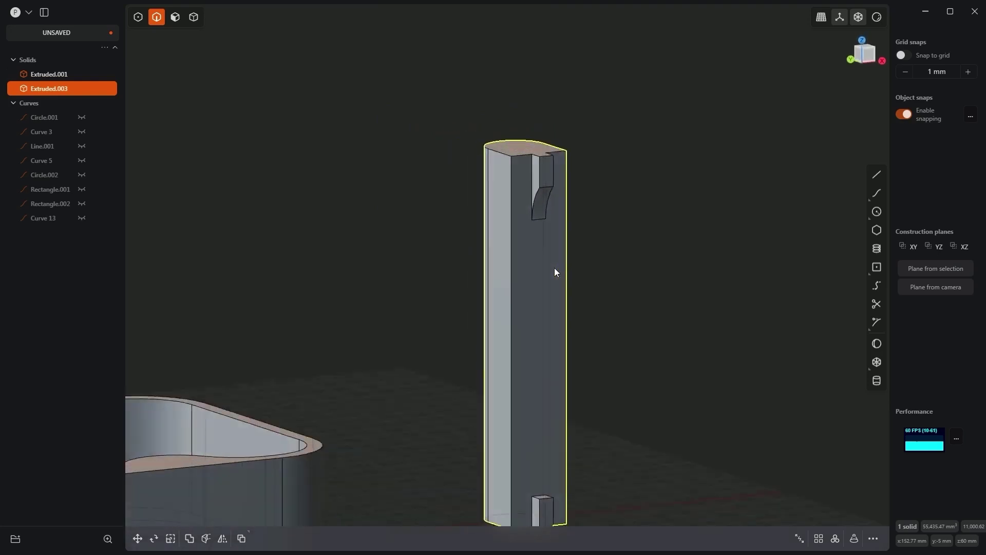
pyautogui.click(769, 48)
pyautogui.scroll(3, 756, 85)
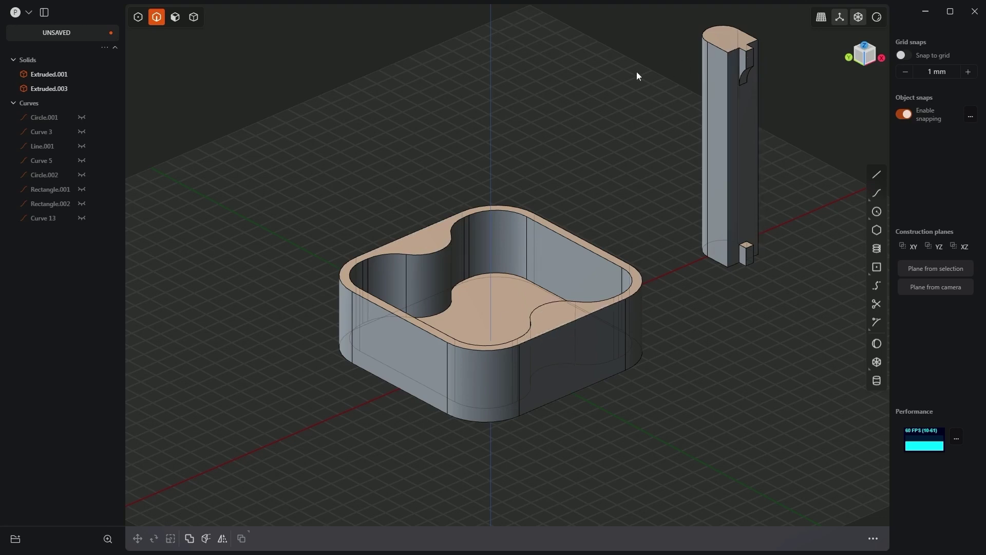
pyautogui.click(193, 17)
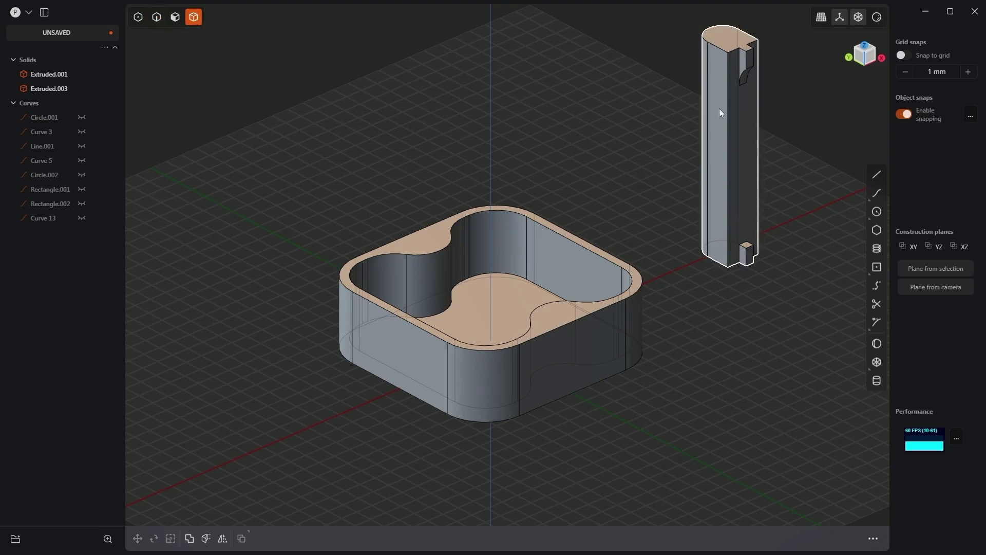
pyautogui.click(720, 109)
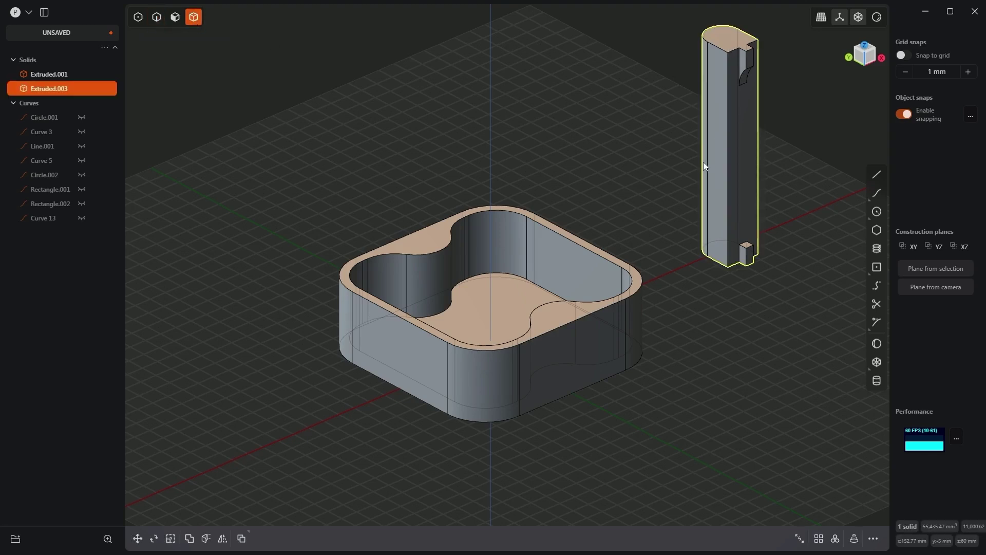
pyautogui.press('r')
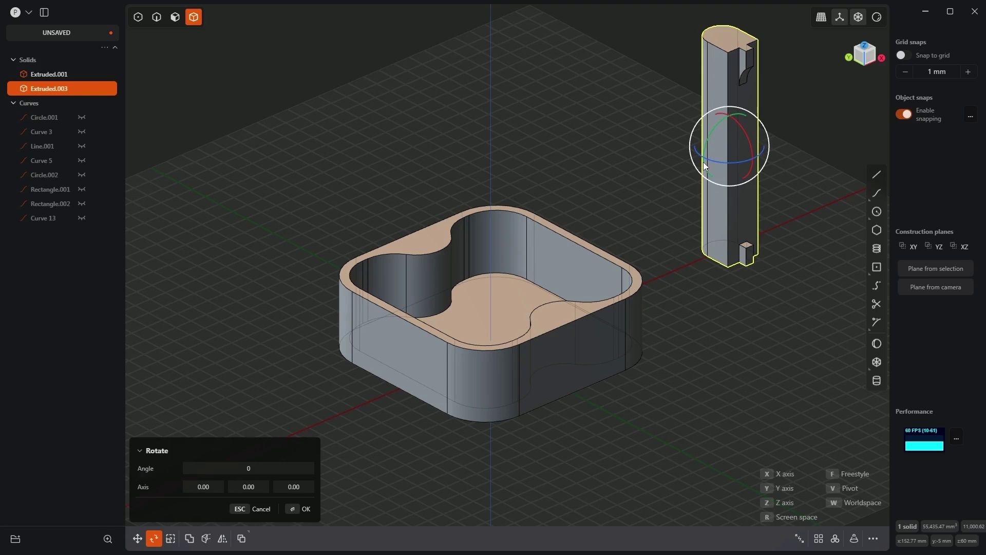
pyautogui.moveTo(740, 124); pyautogui.dragTo(753, 147)
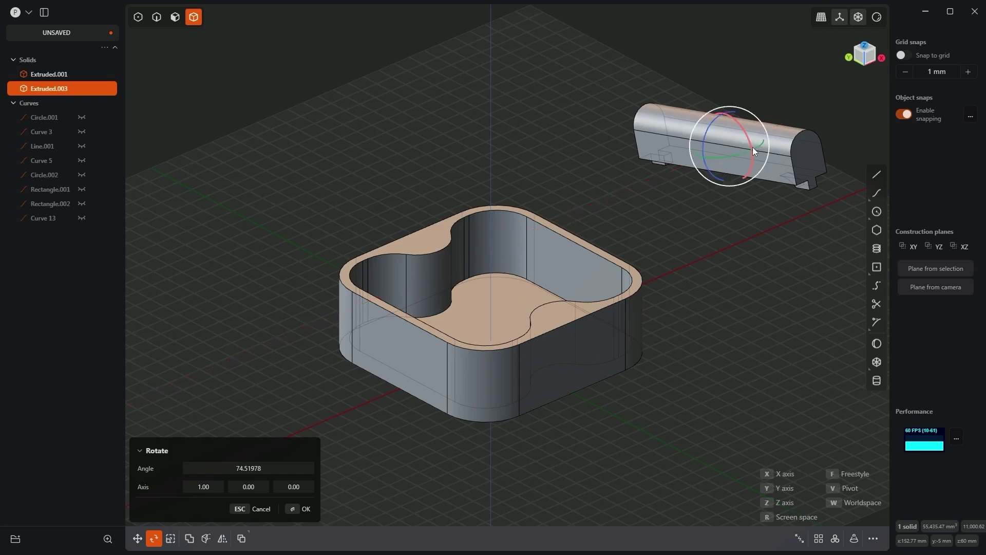
pyautogui.click(239, 464)
pyautogui.write('90')
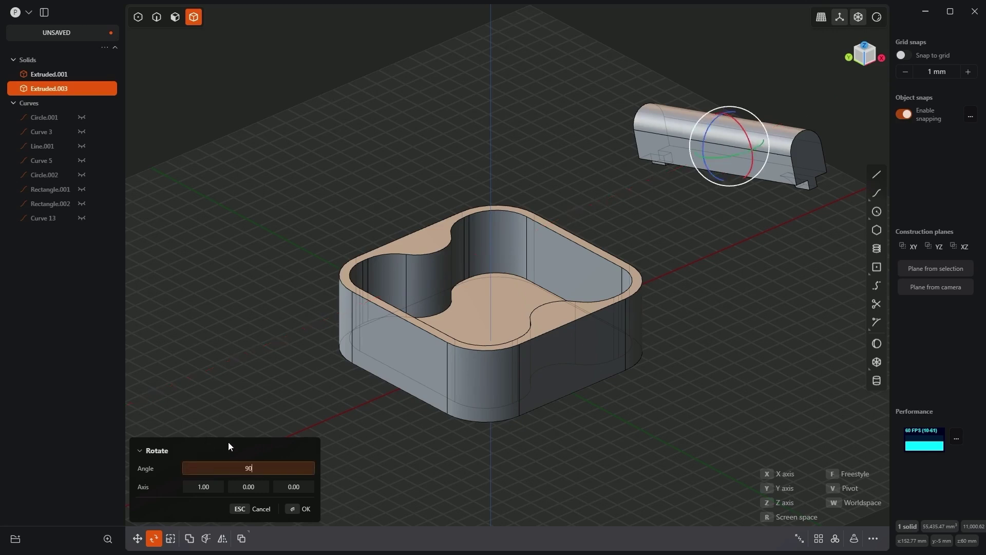
pyautogui.press('Return')
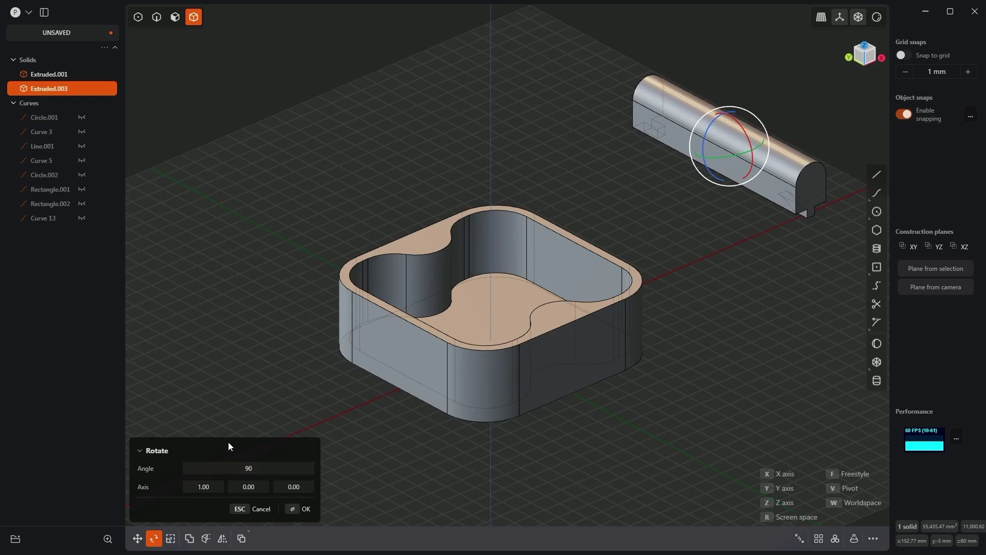
pyautogui.press('Return')
# Move the bar with Freestyle from the midpoint of its end block's lower edge to the midpoint of the box's outer top edge
pyautogui.moveTo(613, 228); pyautogui.dragTo(733, 193, button='middle')
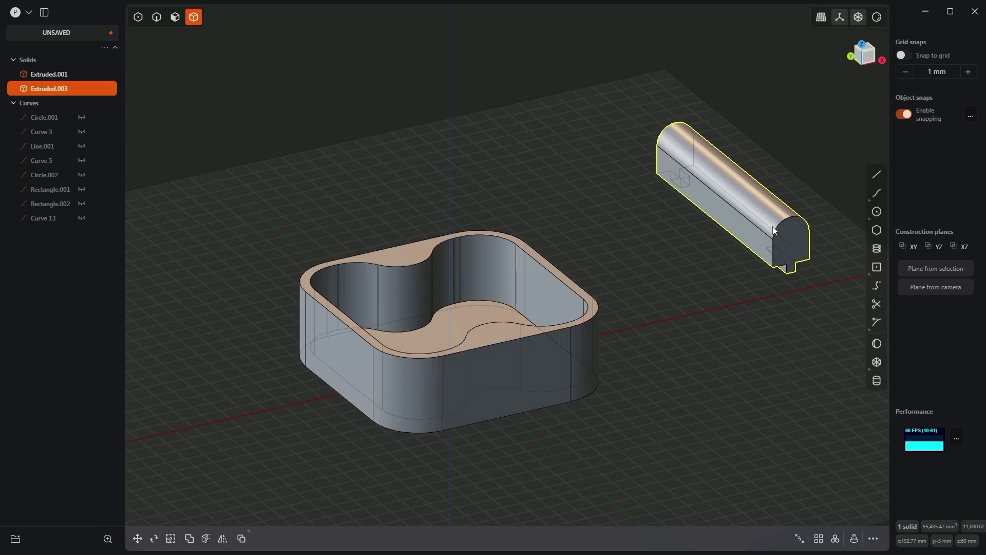
pyautogui.press('g')
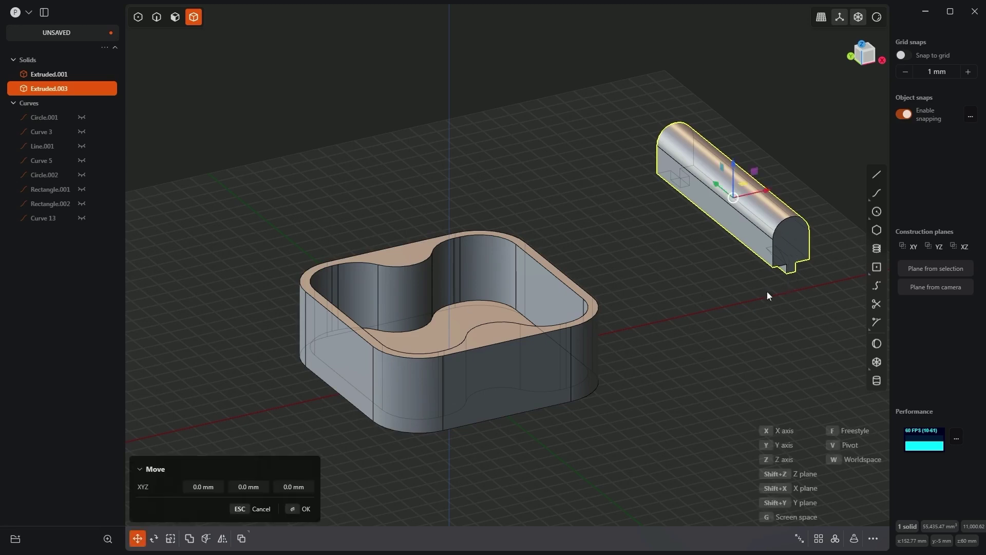
pyautogui.scroll(2, 787, 278)
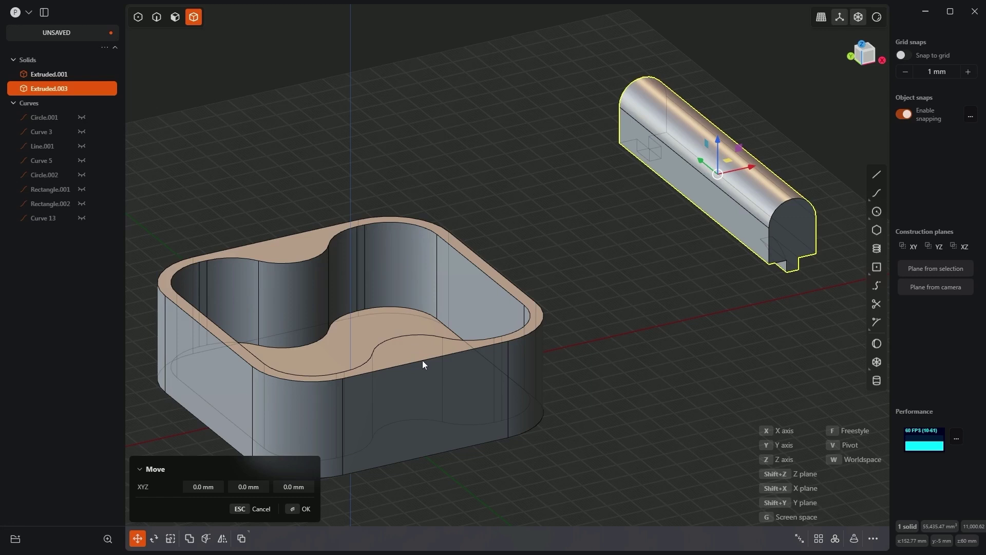
pyautogui.click(844, 440)
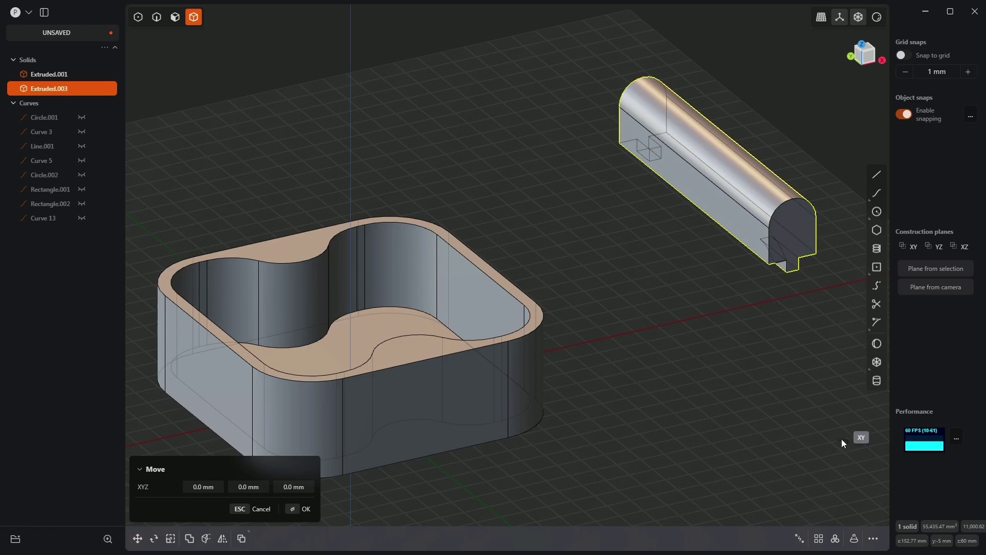
pyautogui.scroll(2, 794, 271)
pyautogui.click(794, 270)
pyautogui.scroll(2, 794, 270)
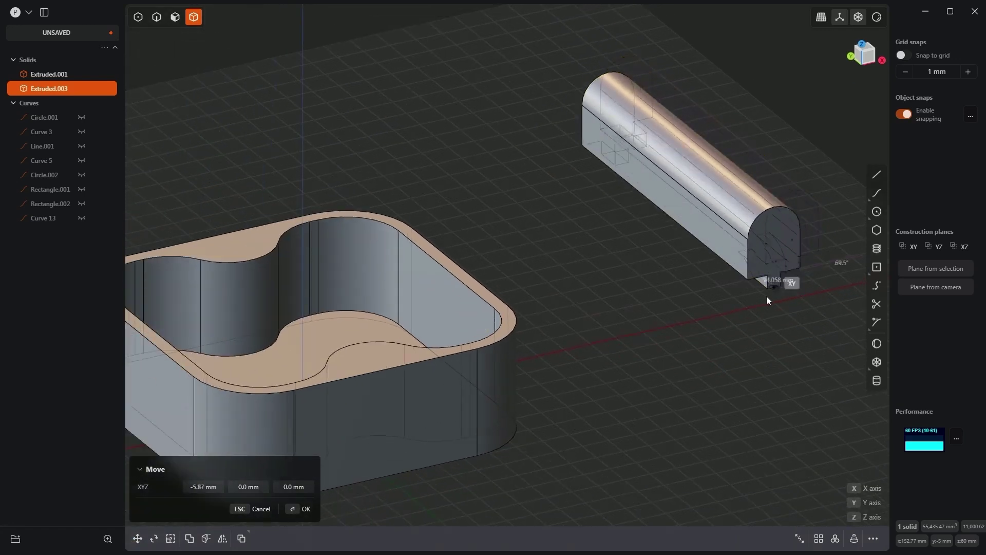
pyautogui.click(389, 369)
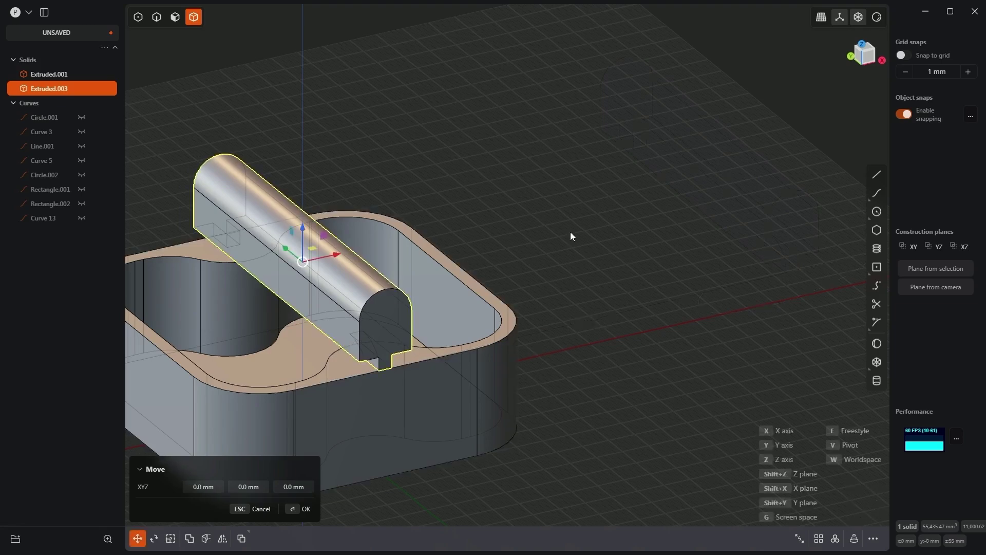
# Move the knock bar down 15 mm along the Z axis so its ends sink into the box walls
pyautogui.scroll(-3, 570, 232)
pyautogui.moveTo(571, 246); pyautogui.dragTo(494, 234, button='middle')
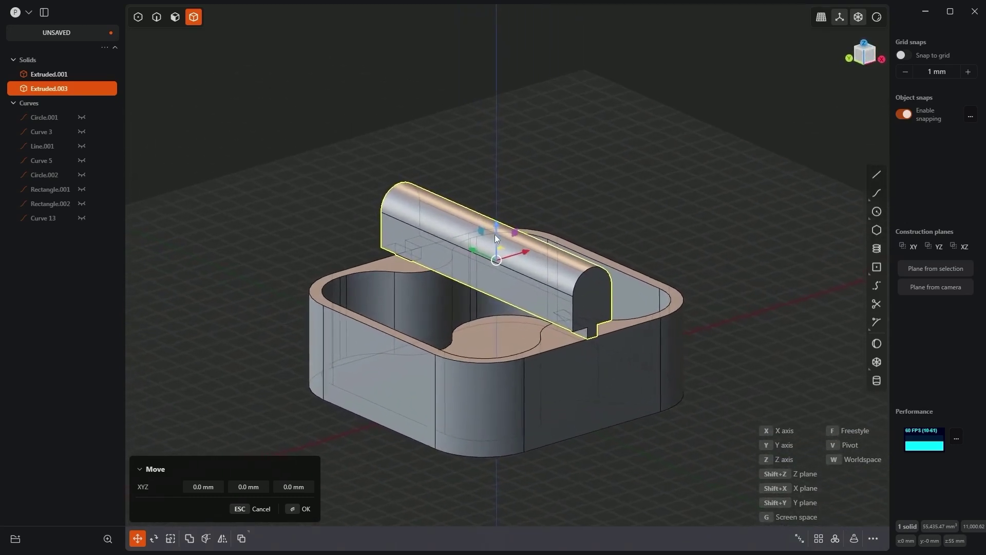
pyautogui.scroll(3, 495, 235)
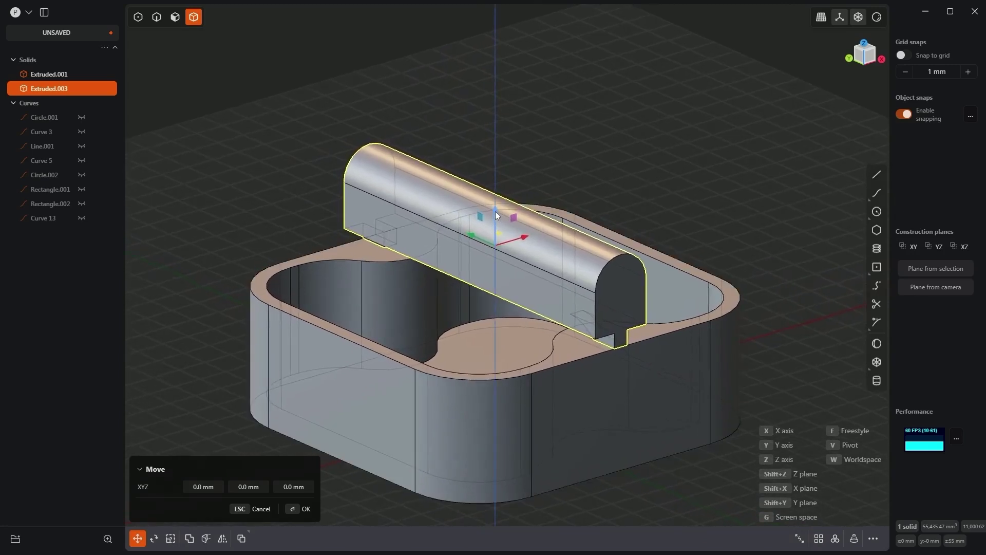
pyautogui.moveTo(497, 216); pyautogui.dragTo(493, 246)
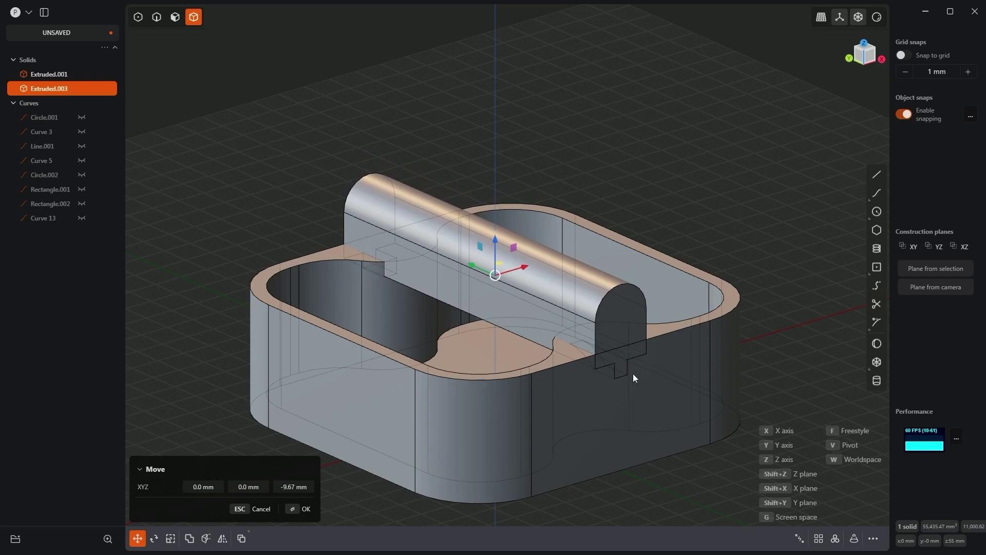
pyautogui.moveTo(496, 246); pyautogui.dragTo(493, 254)
pyautogui.moveTo(295, 486); pyautogui.dragTo(288, 487)
pyautogui.click(287, 487)
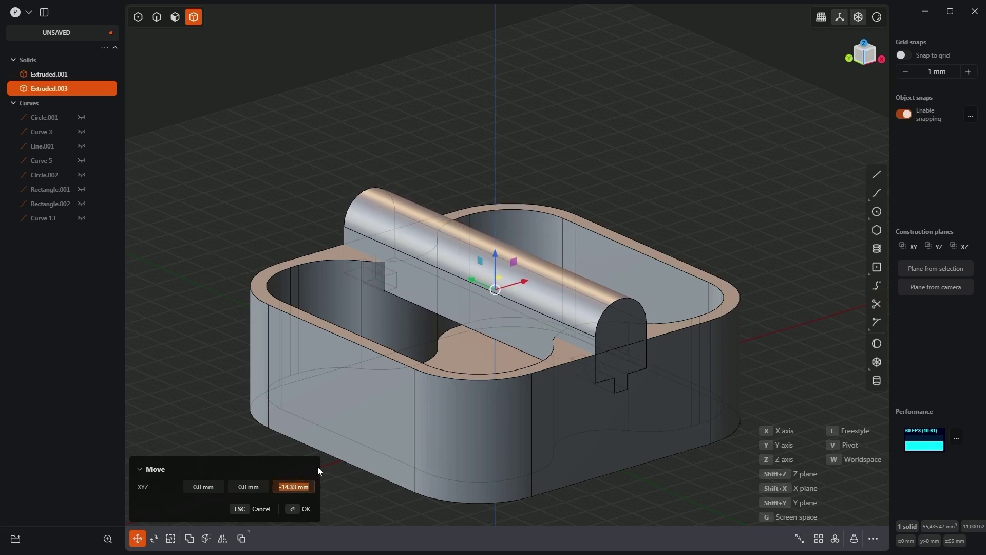
pyautogui.write('-15')
pyautogui.press('Return')
pyautogui.press('Return')
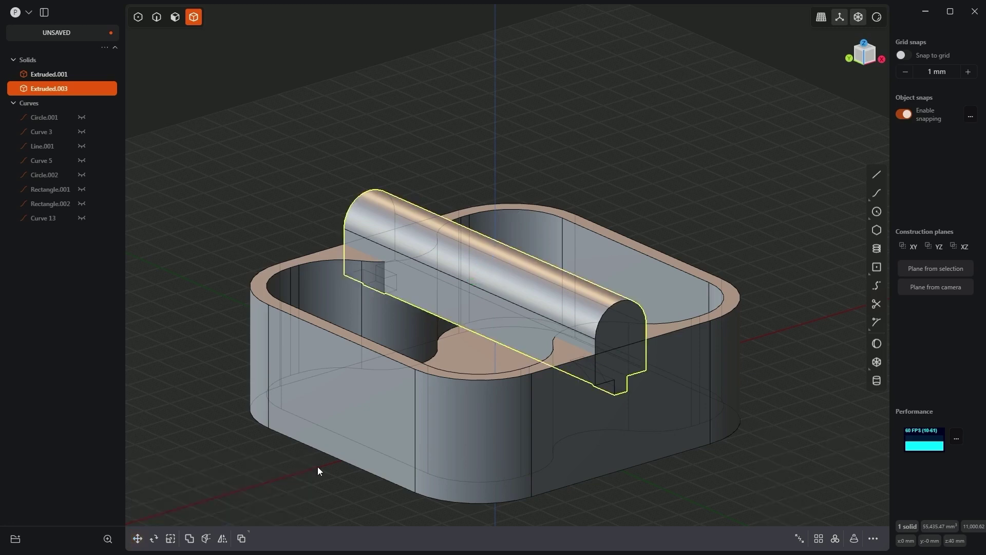
# Cut the knock bar's shape out of the box with a Boolean difference, keeping the bar as a separate solid with Keep Tools
pyautogui.moveTo(566, 275); pyautogui.dragTo(516, 262, button='middle')
pyautogui.scroll(-2, 566, 275)
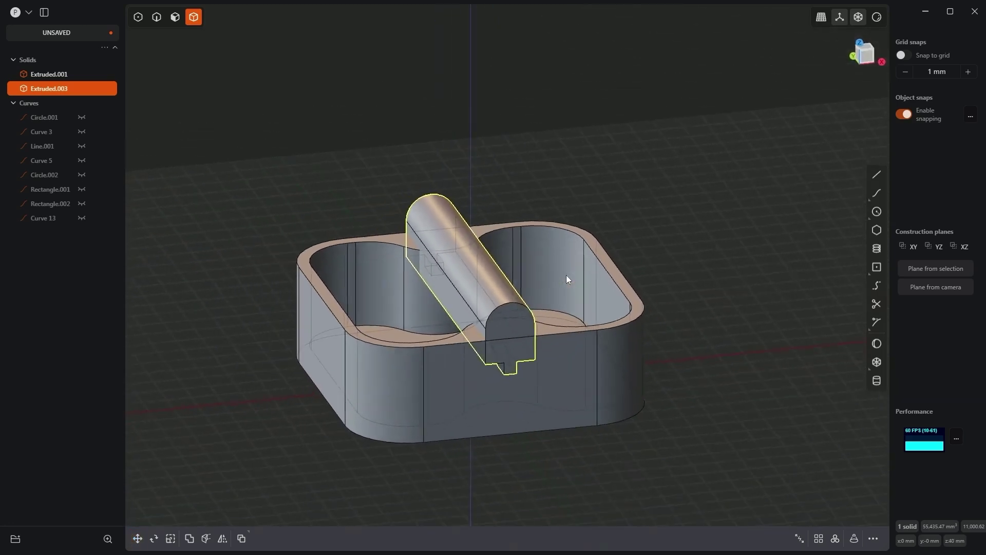
pyautogui.click(342, 407)
pyautogui.click(390, 374)
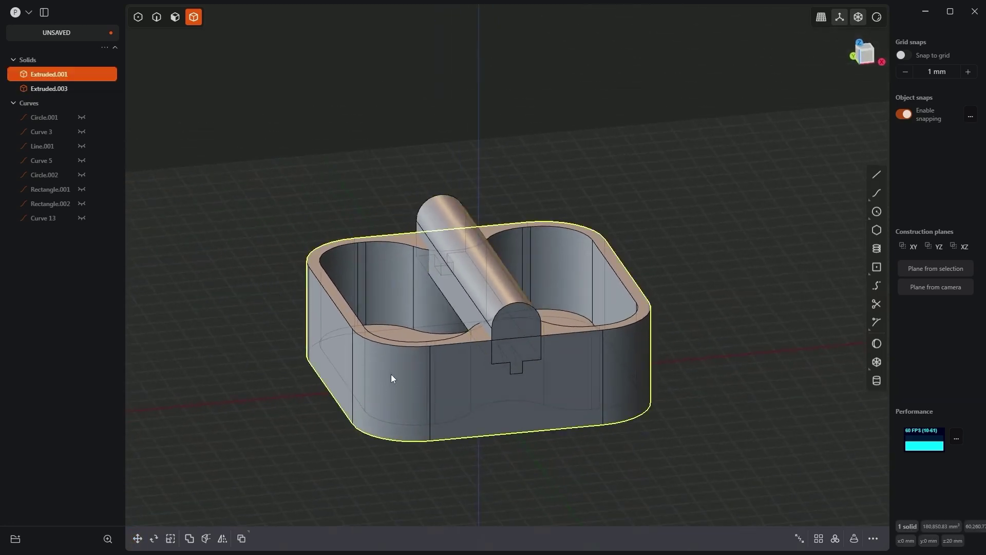
pyautogui.click(490, 269)
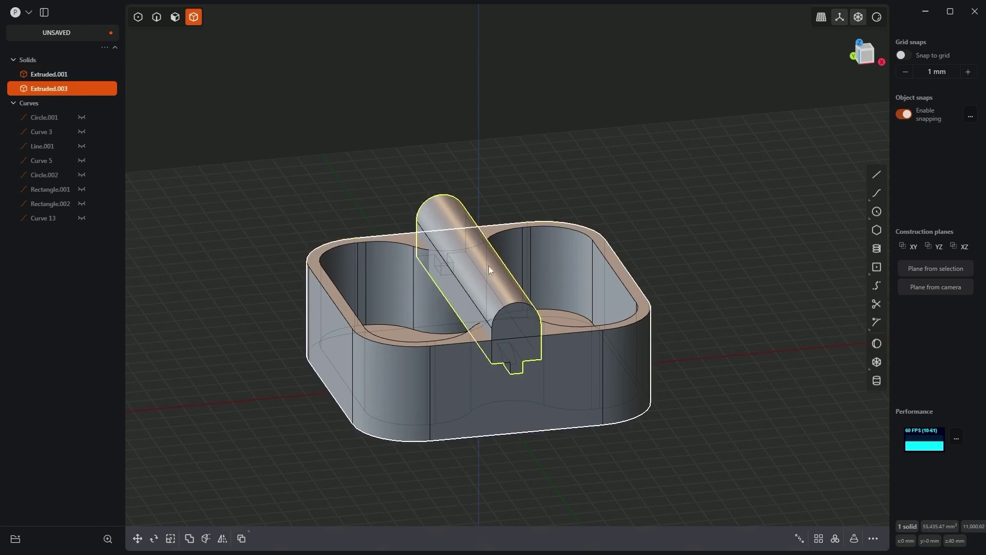
pyautogui.click(377, 384)
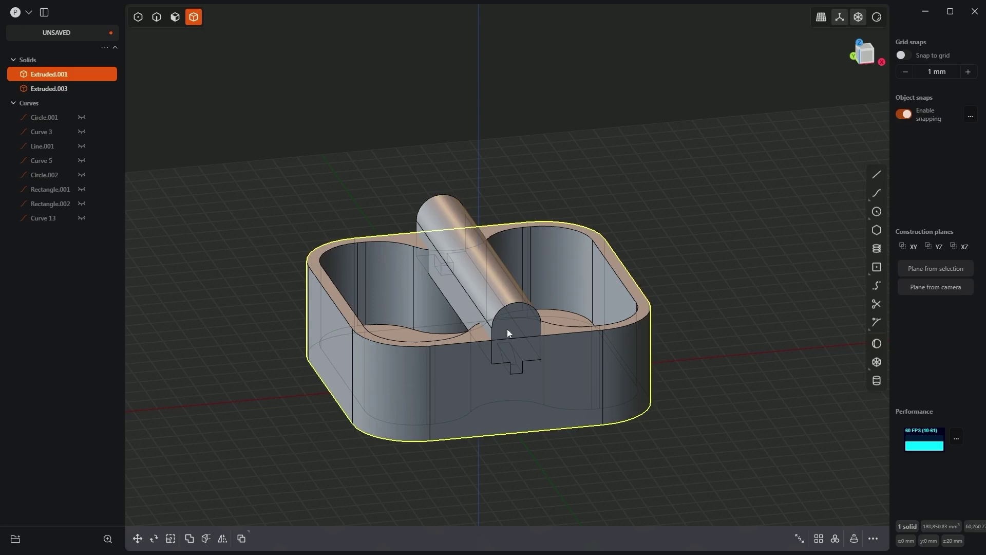
pyautogui.keyDown('shift'); pyautogui.click(494, 282); pyautogui.keyUp('shift')
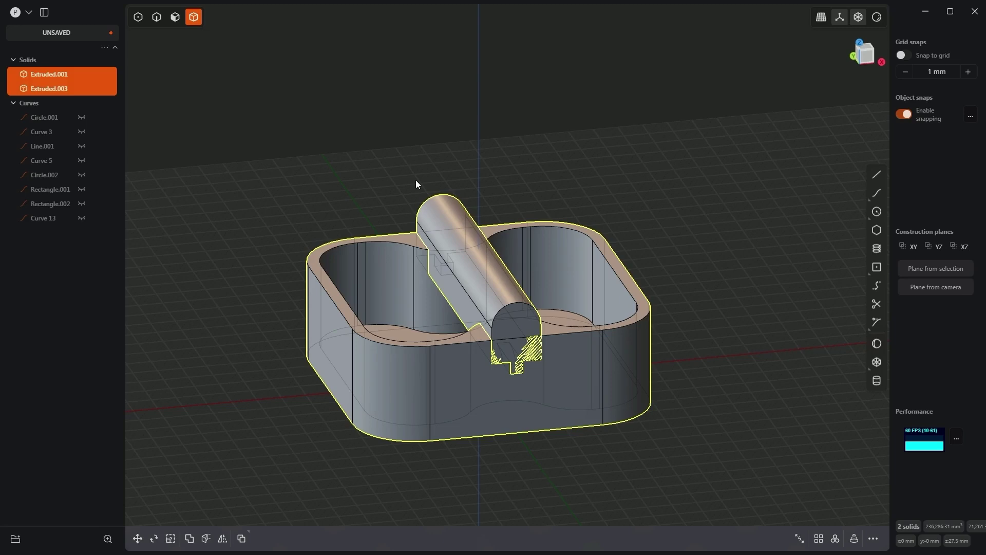
pyautogui.hotkey('shift', 'b')
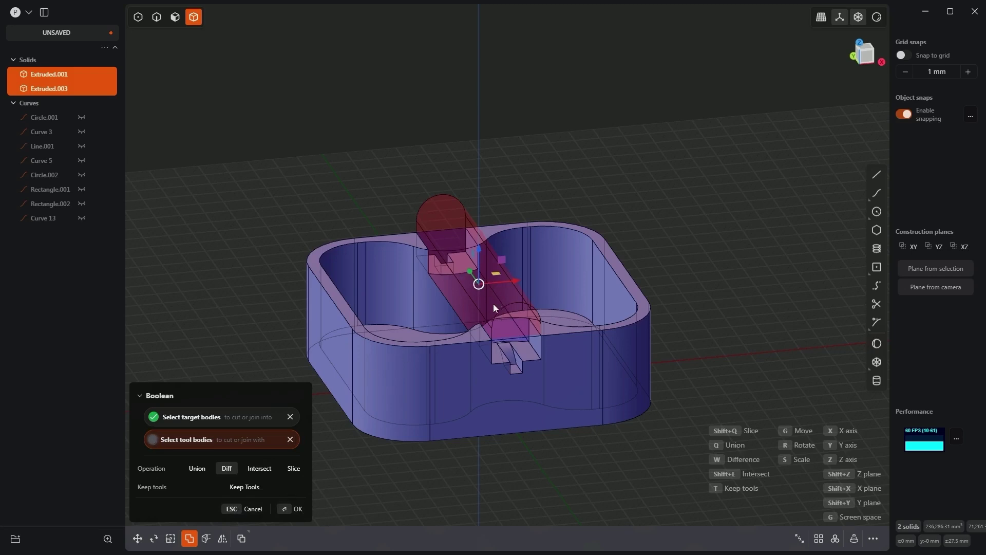
pyautogui.click(251, 493)
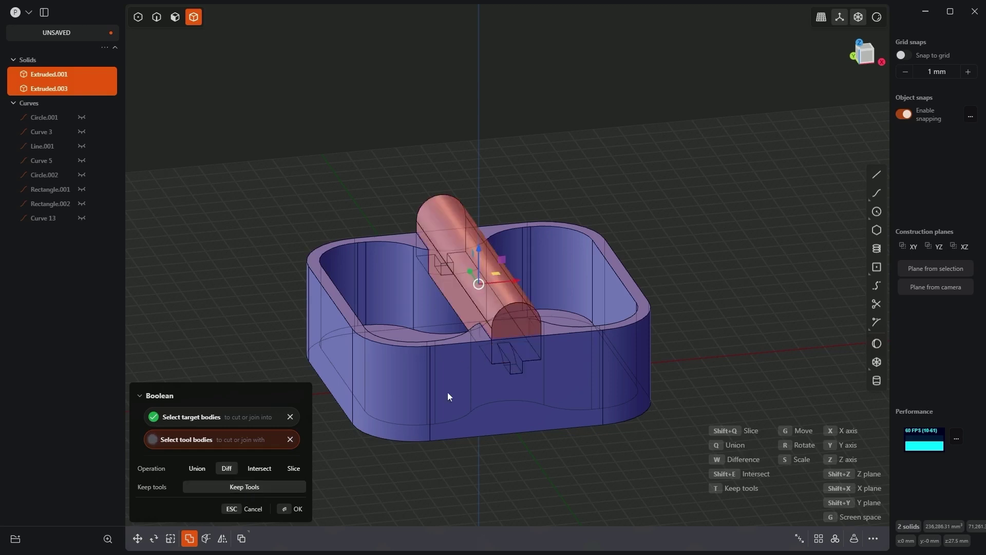
pyautogui.click(297, 509)
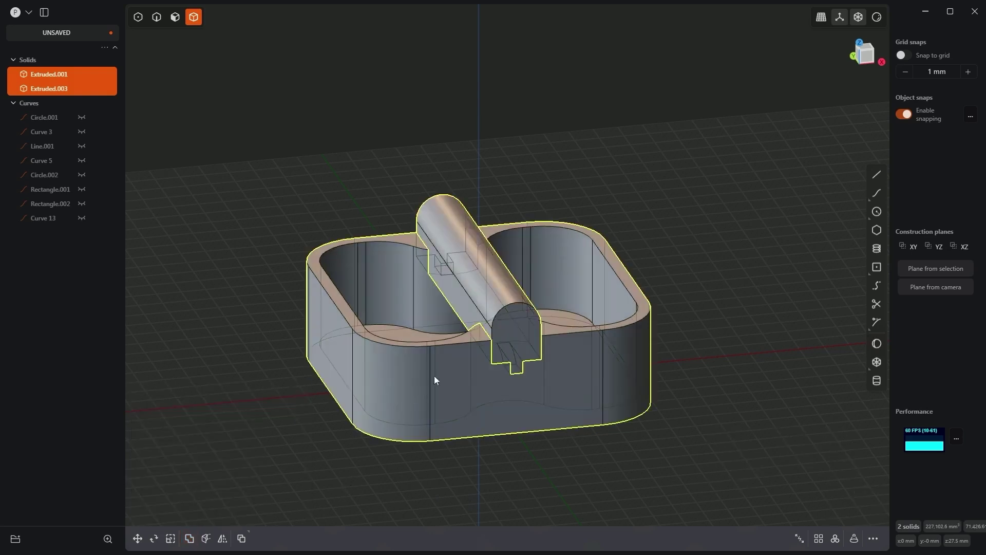
# Move the knock bar up about 57.81 mm along the Z axis, clear of the box, and deselect it
pyautogui.click(483, 285)
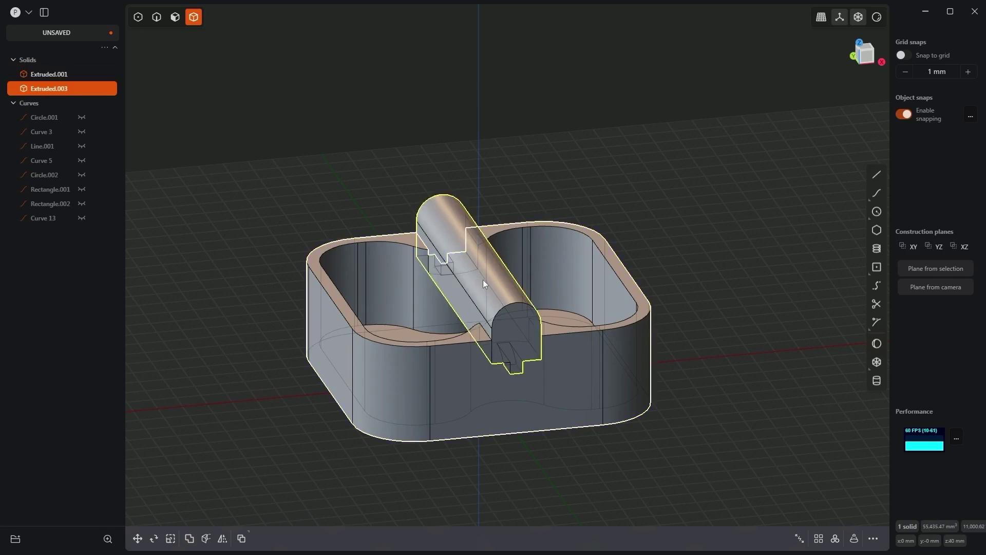
pyautogui.press('g')
pyautogui.moveTo(482, 248); pyautogui.dragTo(483, 112)
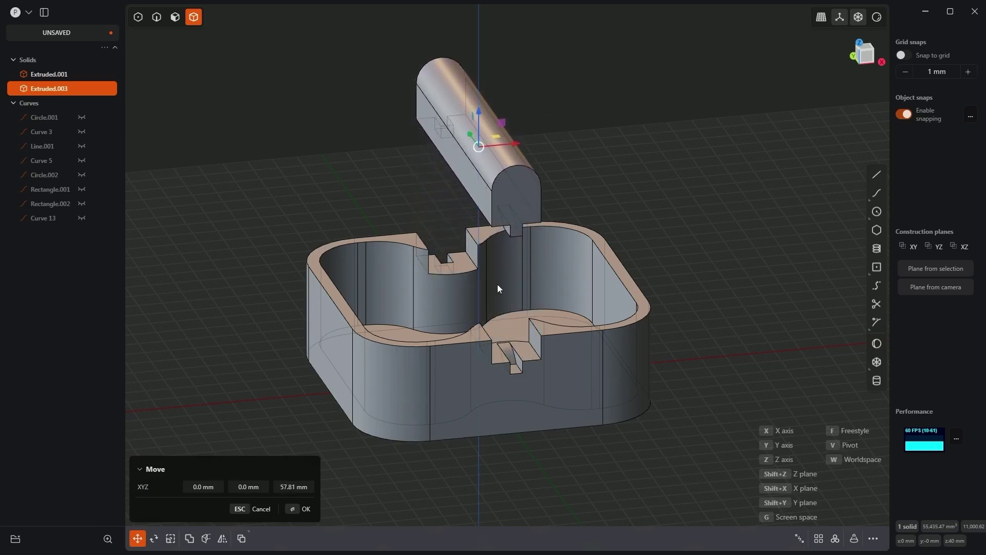
pyautogui.click(304, 509)
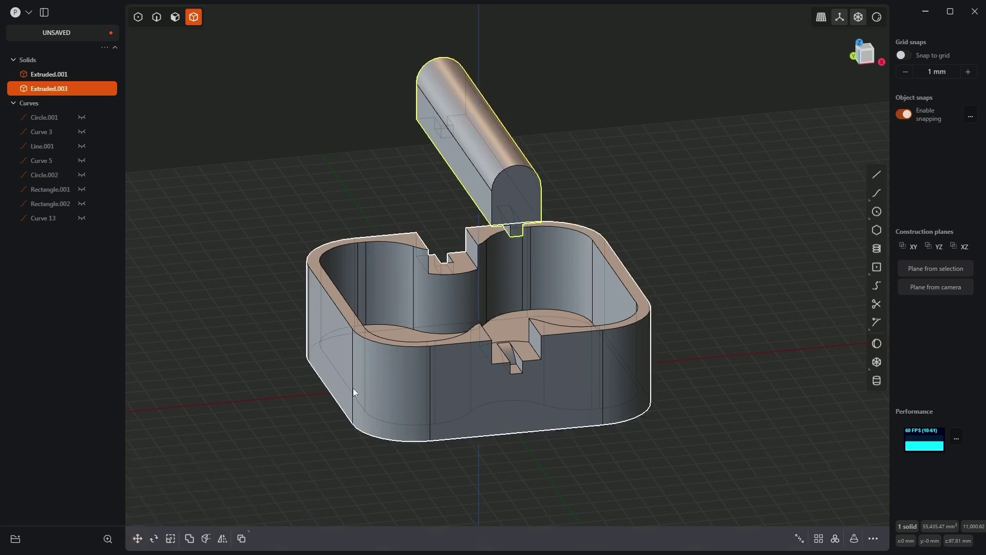
pyautogui.press('Escape')
# Offset the curved face in the narrow tab slot of the box's front notch by about -8.54 mm
pyautogui.moveTo(555, 263); pyautogui.dragTo(424, 374, button='middle')
pyautogui.scroll(5, 423, 378)
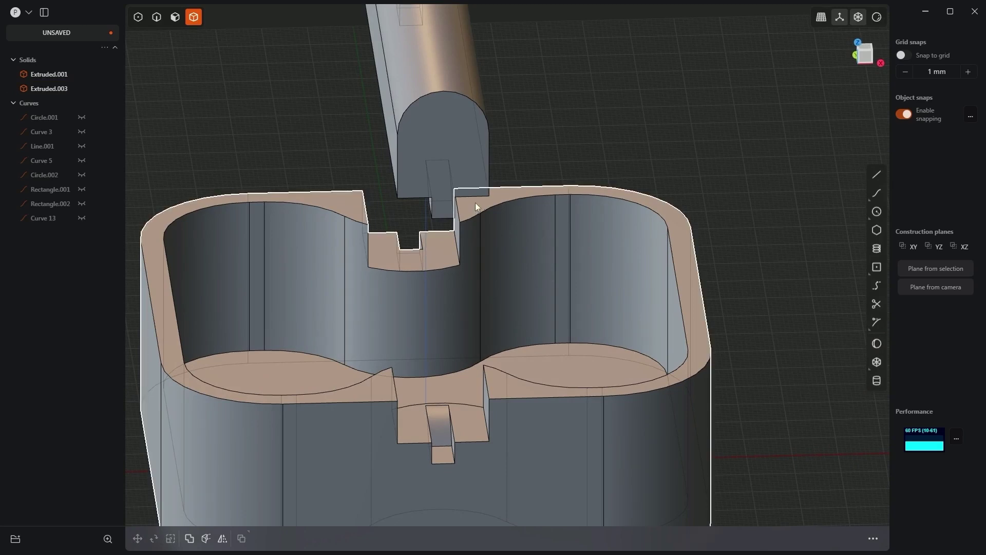
pyautogui.scroll(-1, 470, 185)
pyautogui.click(454, 126)
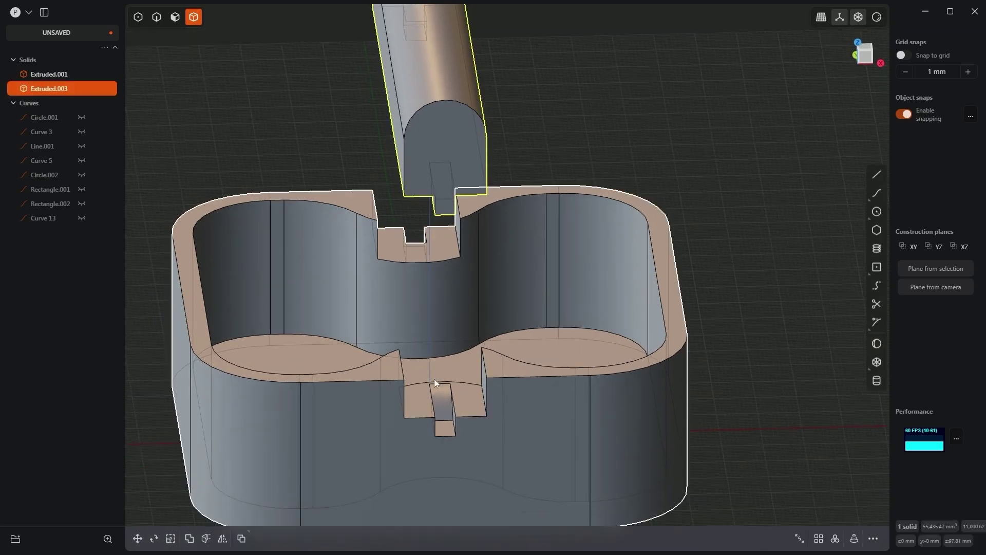
pyautogui.click(416, 390)
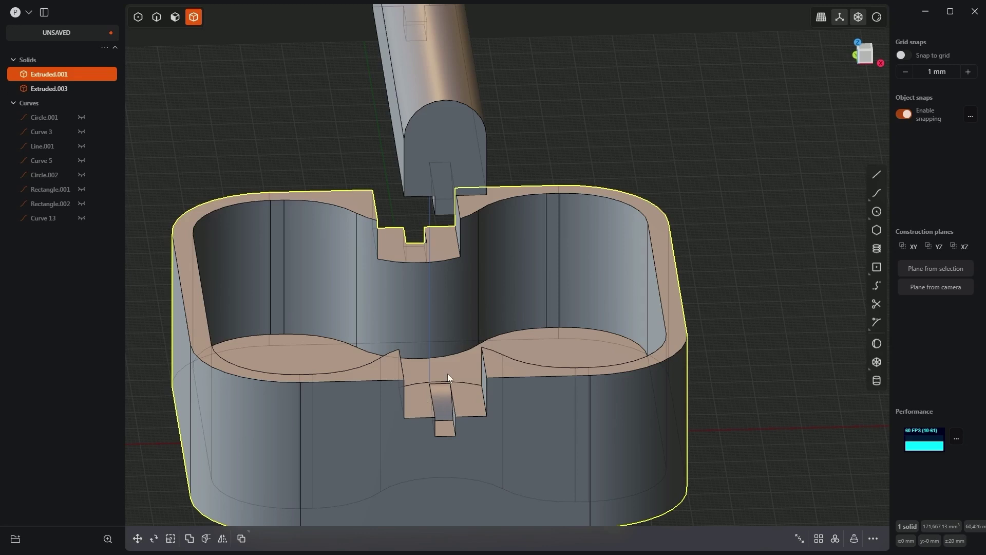
pyautogui.moveTo(473, 439); pyautogui.dragTo(520, 374, button='middle')
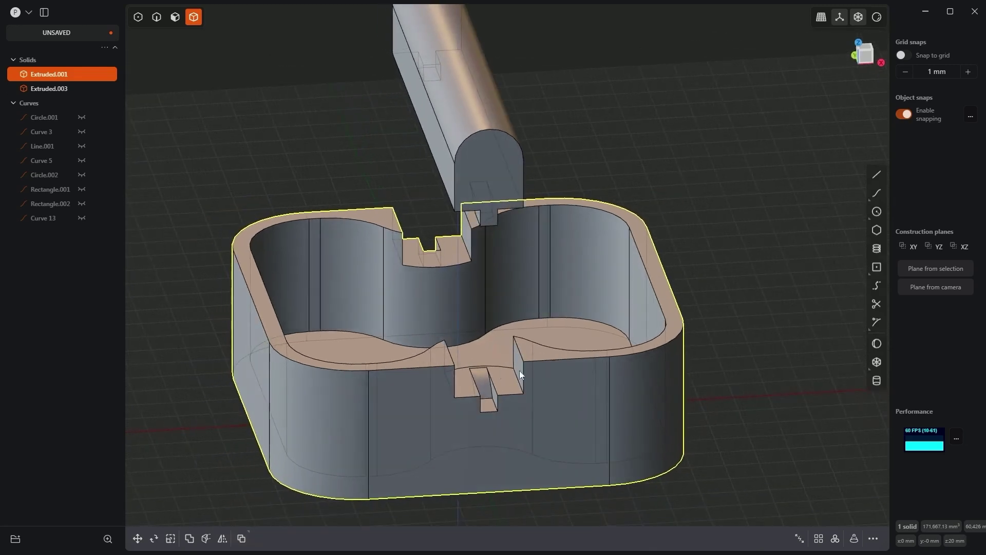
pyautogui.click(176, 18)
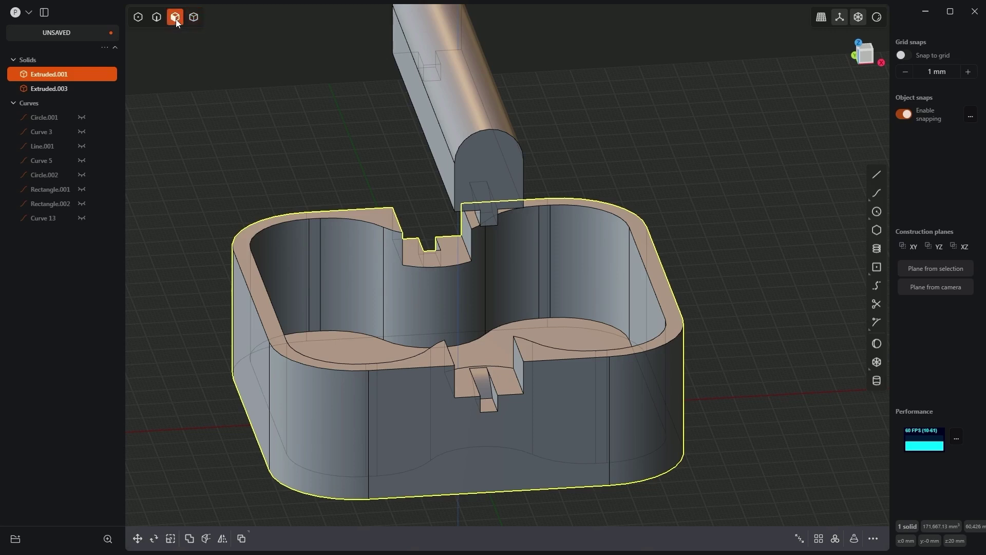
pyautogui.press('Escape')
pyautogui.click(483, 381)
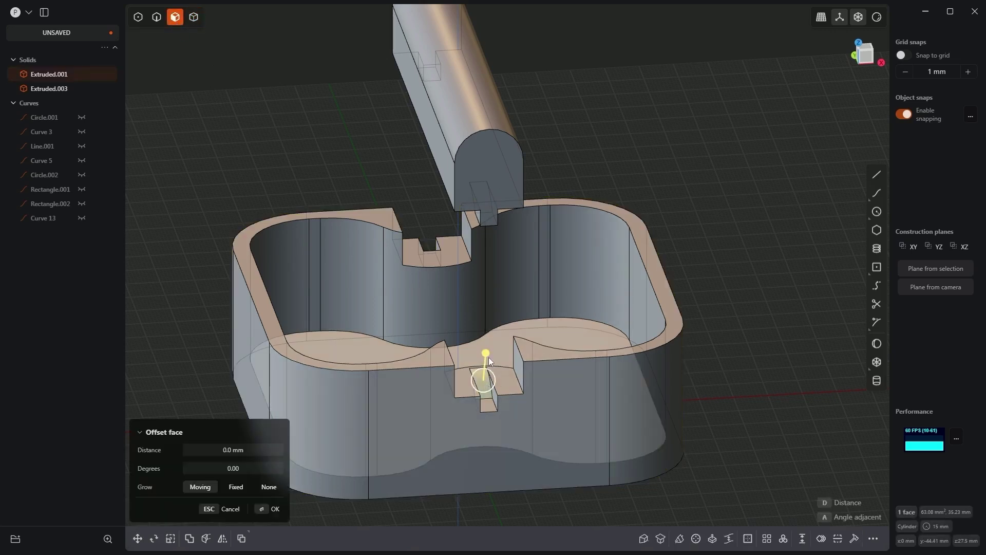
pyautogui.moveTo(486, 355); pyautogui.dragTo(482, 375)
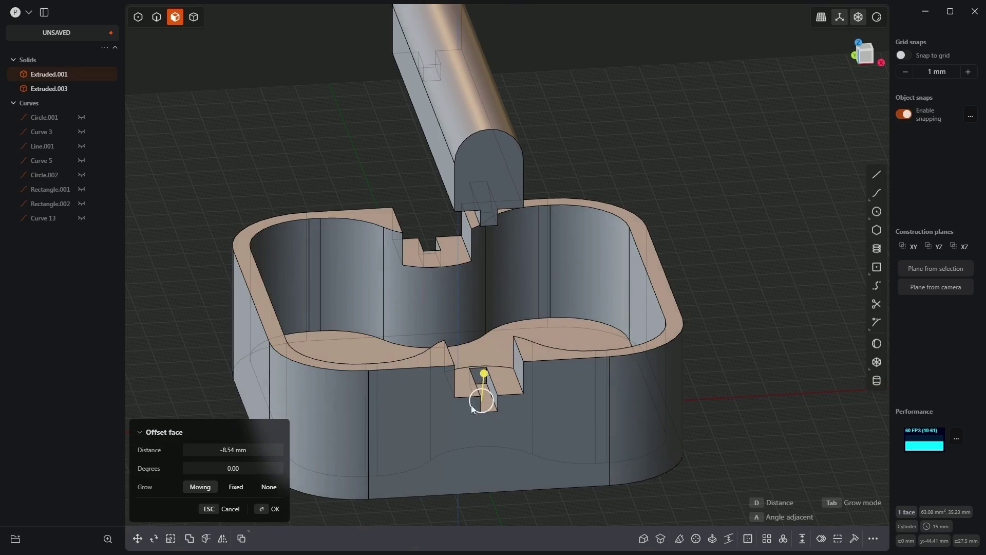
pyautogui.click(272, 509)
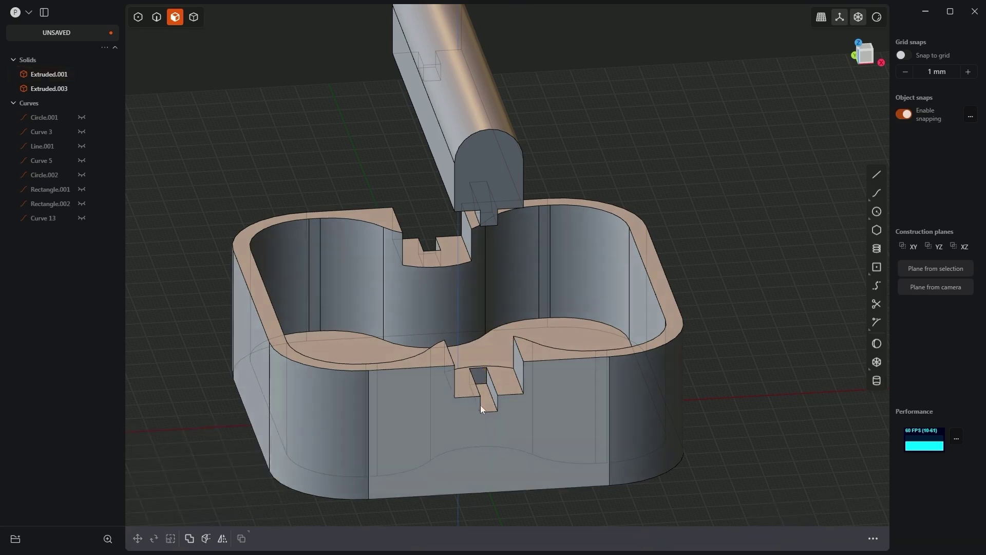
# Offset the flat inner end face of the front tab slot to remove the leftover recess in its floor
pyautogui.click(479, 379)
pyautogui.press('o')
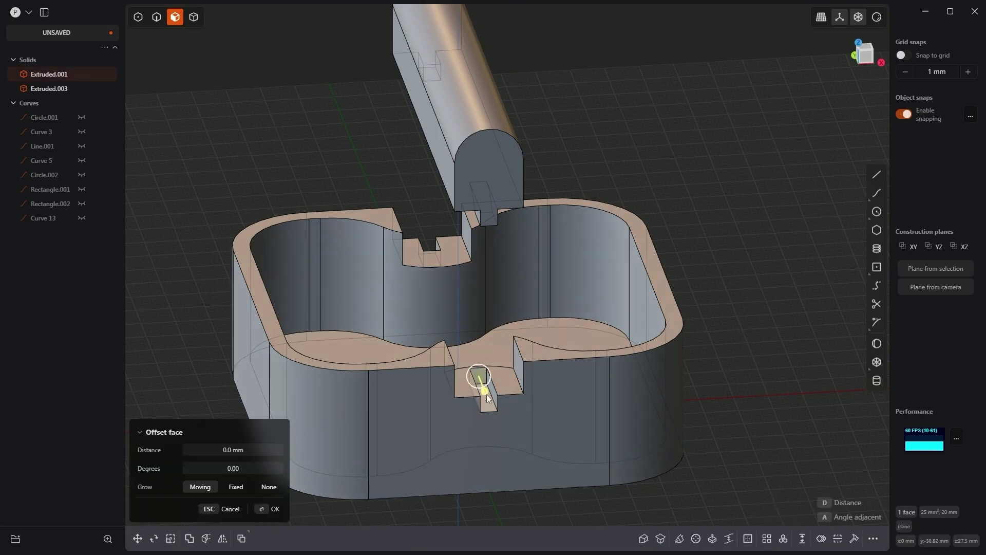
pyautogui.moveTo(483, 389); pyautogui.dragTo(480, 380)
pyautogui.click(275, 509)
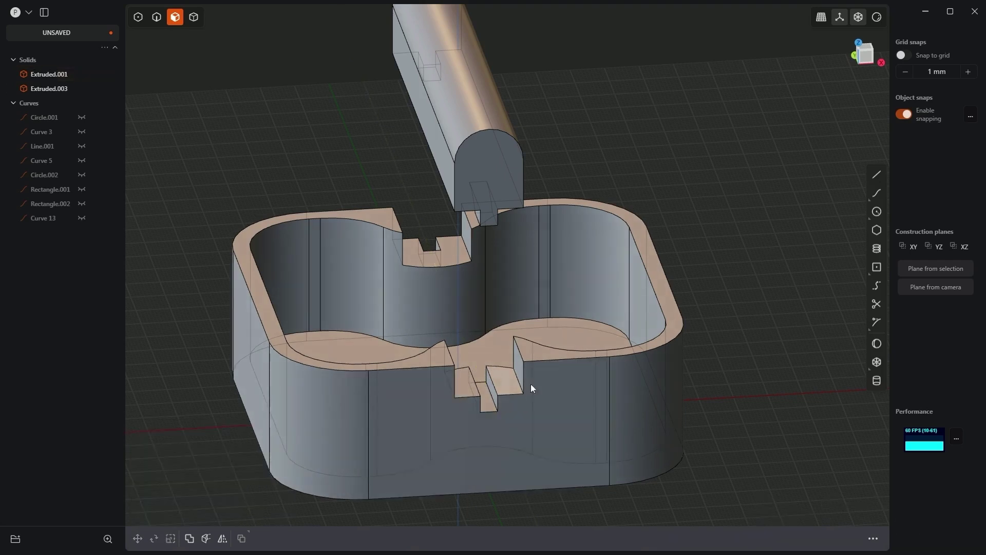
# Offset the four matching side faces on one side of both notches and their tab slots by -0.5 mm for clearance
pyautogui.moveTo(487, 393); pyautogui.dragTo(453, 383, button='middle')
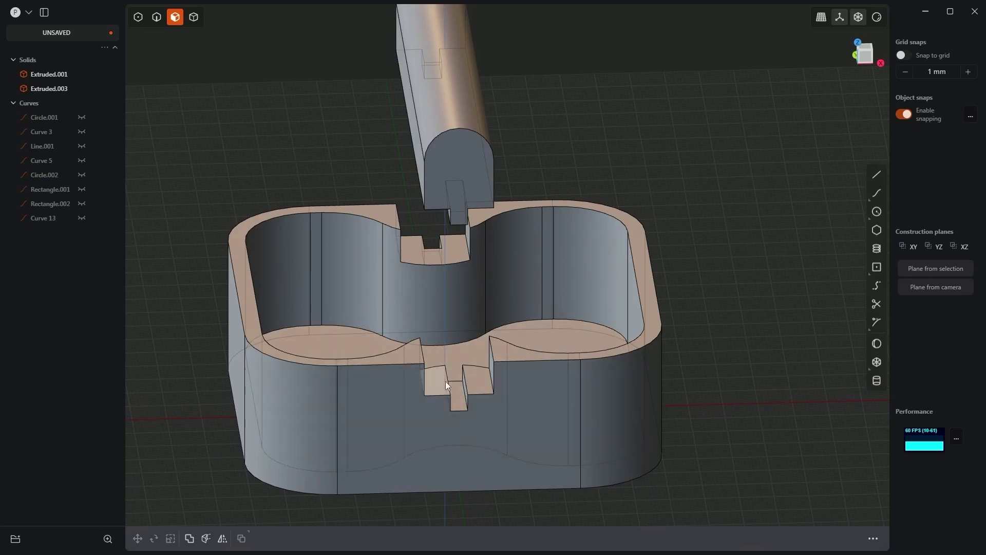
pyautogui.moveTo(511, 387); pyautogui.dragTo(531, 365, button='middle')
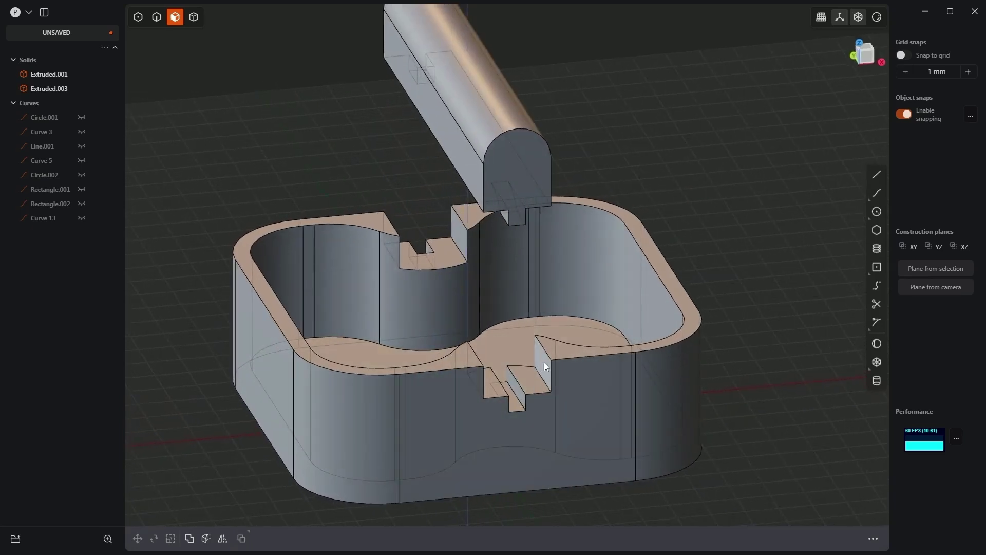
pyautogui.click(542, 365)
pyautogui.press('o')
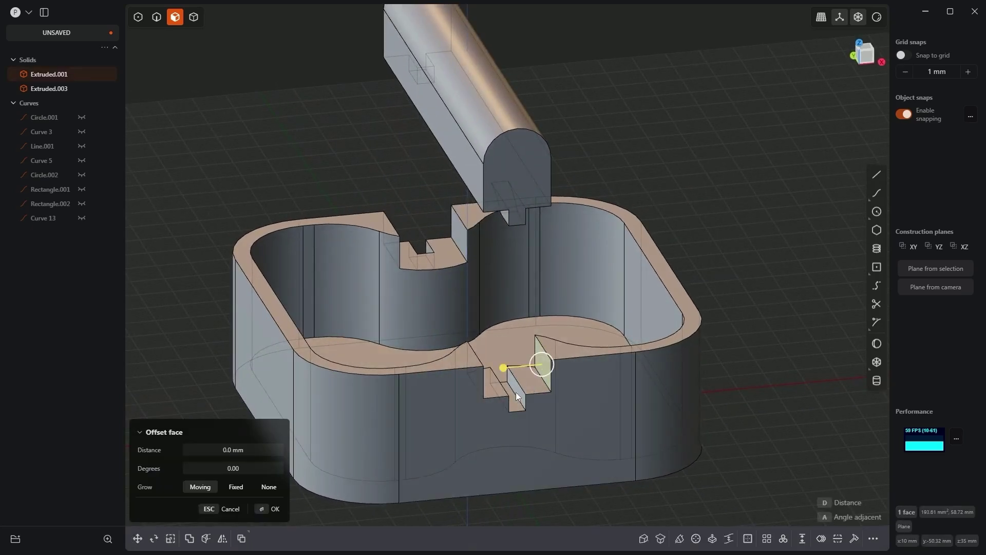
pyautogui.click(518, 396)
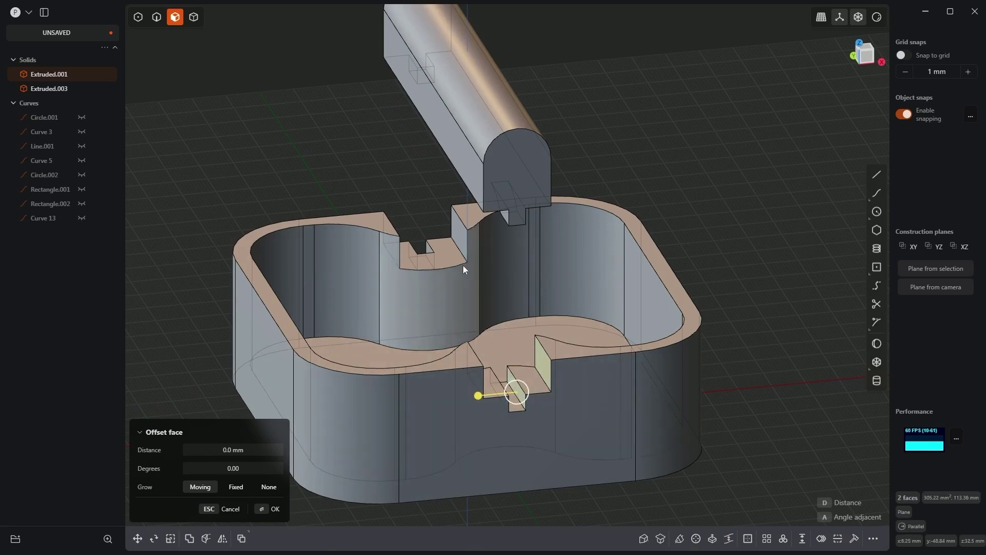
pyautogui.click(458, 233)
pyautogui.click(427, 249)
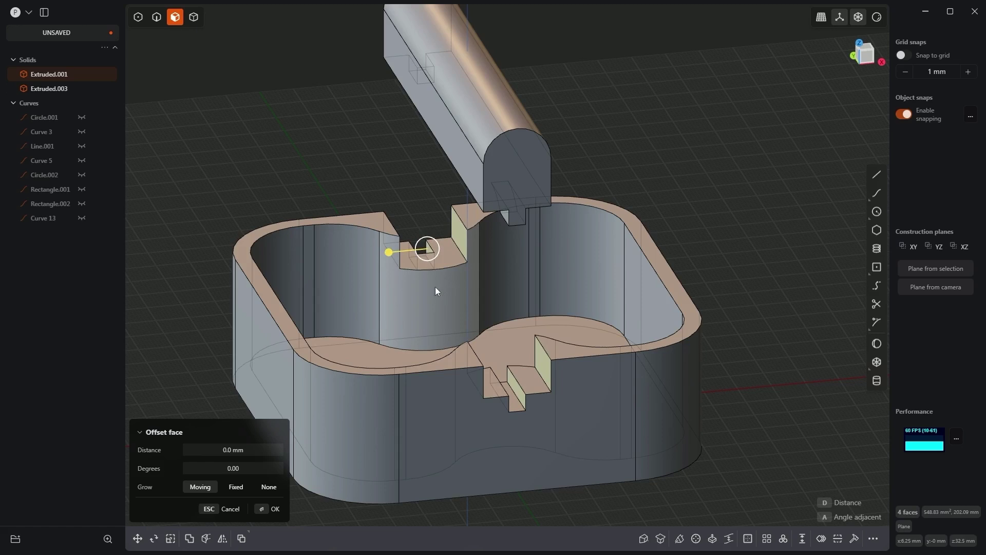
pyautogui.moveTo(390, 257); pyautogui.dragTo(385, 261)
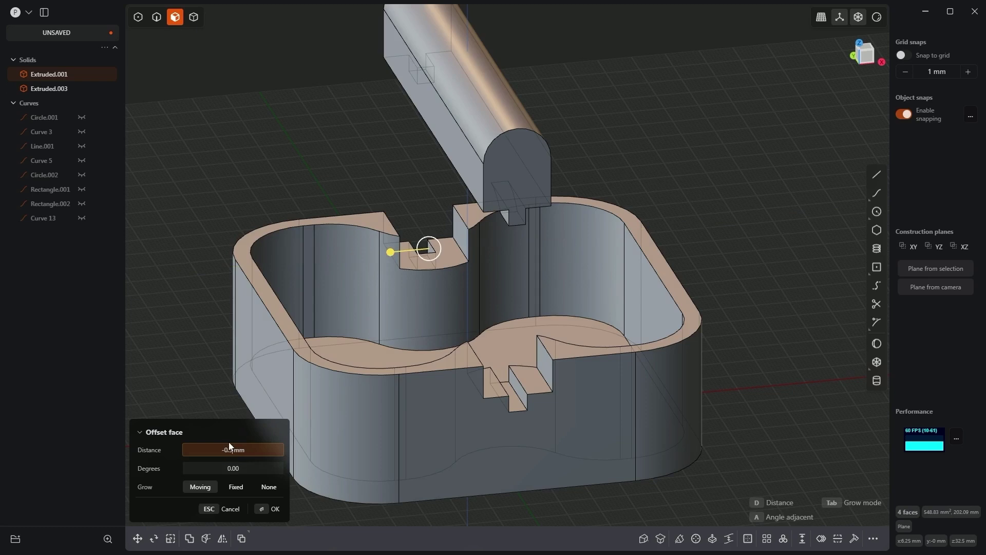
pyautogui.press('Return')
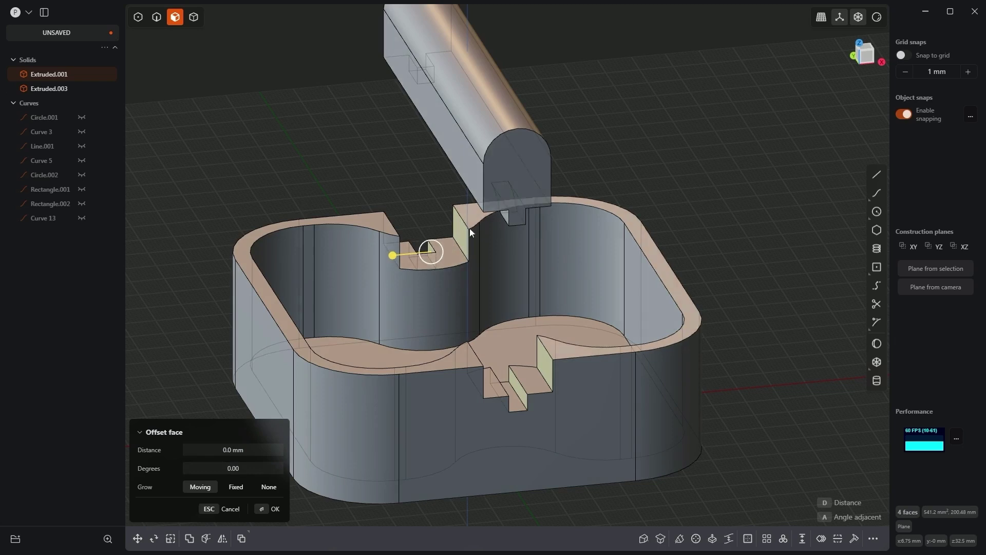
# Offset the four matching side faces on the other side of both notches and their tab slots by -0.5 mm
pyautogui.moveTo(456, 267); pyautogui.dragTo(304, 332, button='middle')
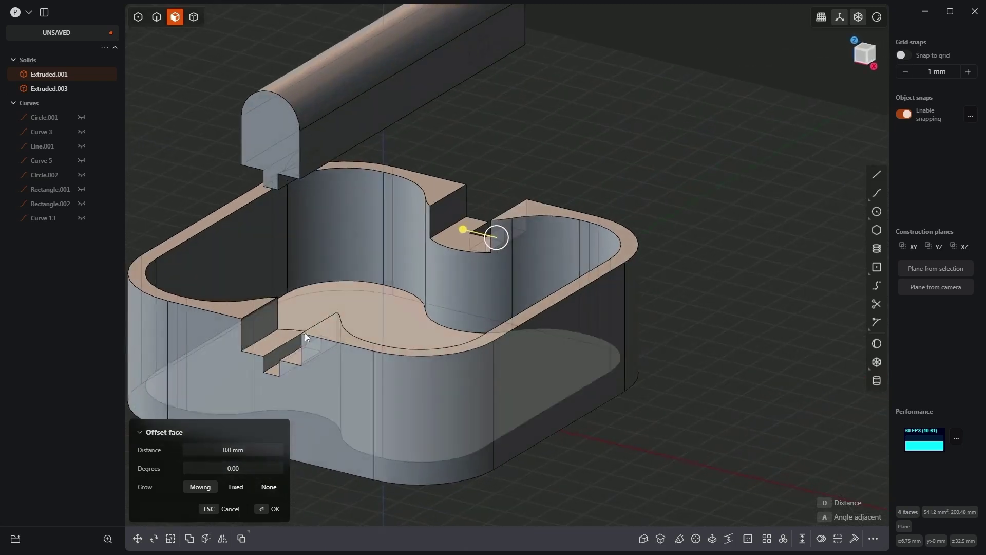
pyautogui.click(289, 351)
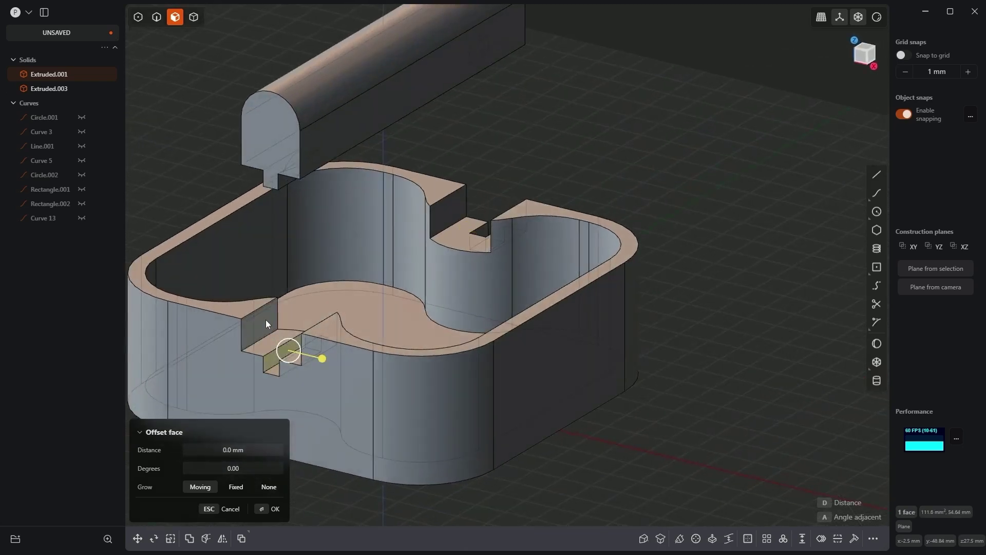
pyautogui.keyDown('shift'); pyautogui.click(267, 319); pyautogui.keyUp('shift')
pyautogui.keyDown('shift'); pyautogui.click(474, 232); pyautogui.keyUp('shift')
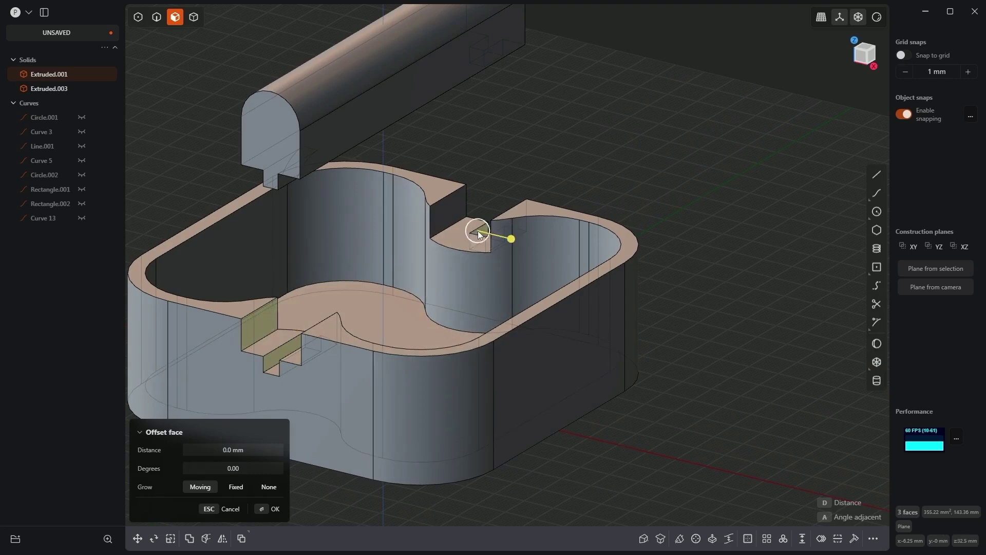
pyautogui.keyDown('shift'); pyautogui.click(457, 215); pyautogui.keyUp('shift')
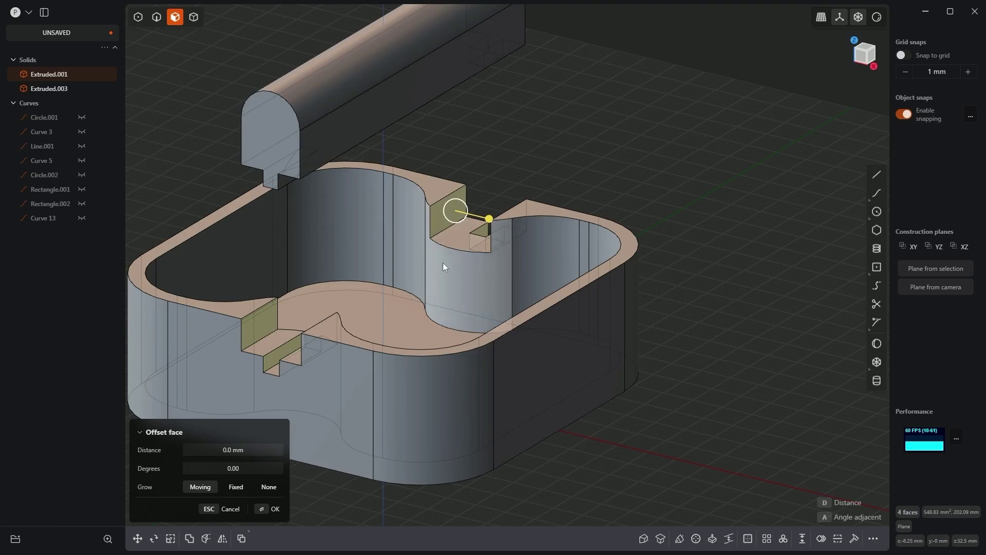
pyautogui.moveTo(365, 287); pyautogui.dragTo(499, 180, button='middle')
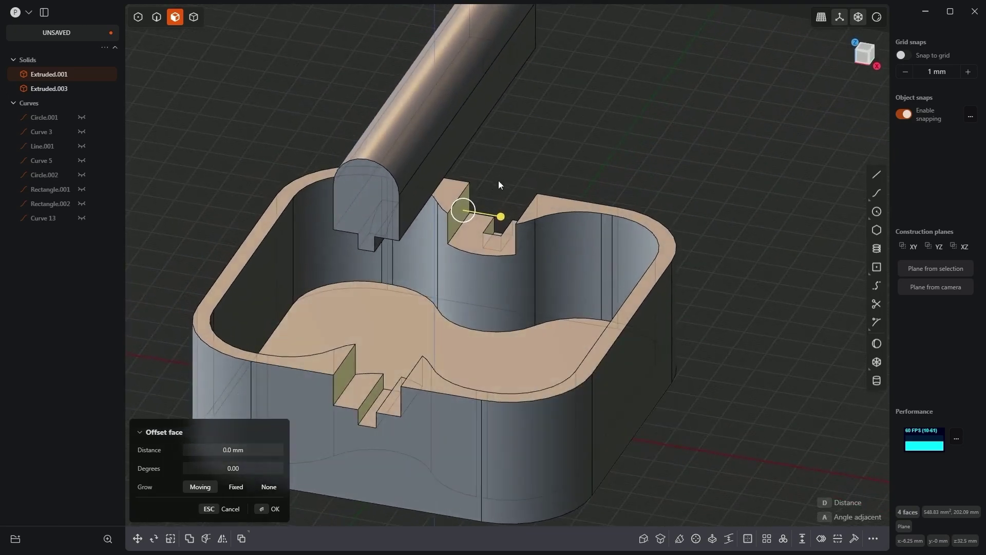
pyautogui.click(502, 218)
pyautogui.moveTo(502, 218); pyautogui.dragTo(500, 218)
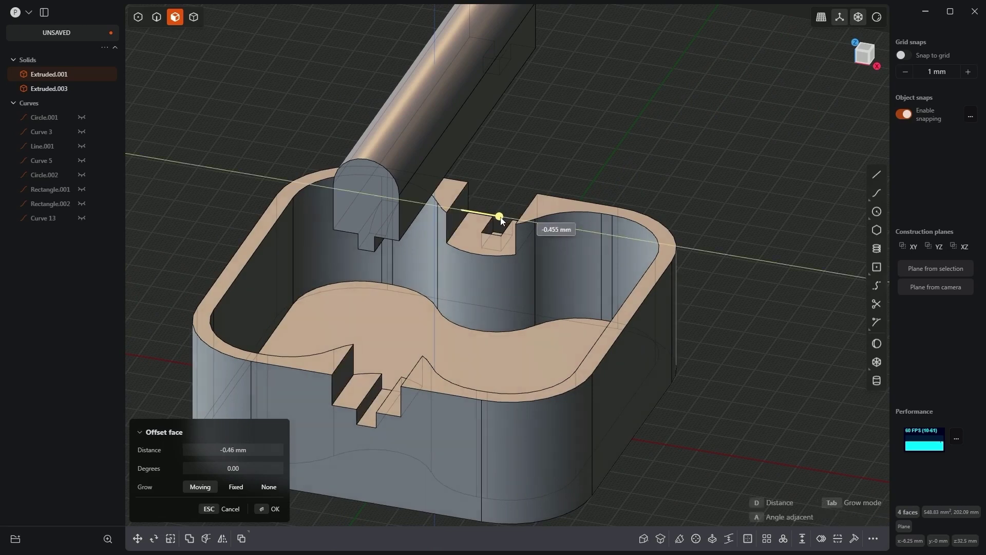
pyautogui.click(233, 452)
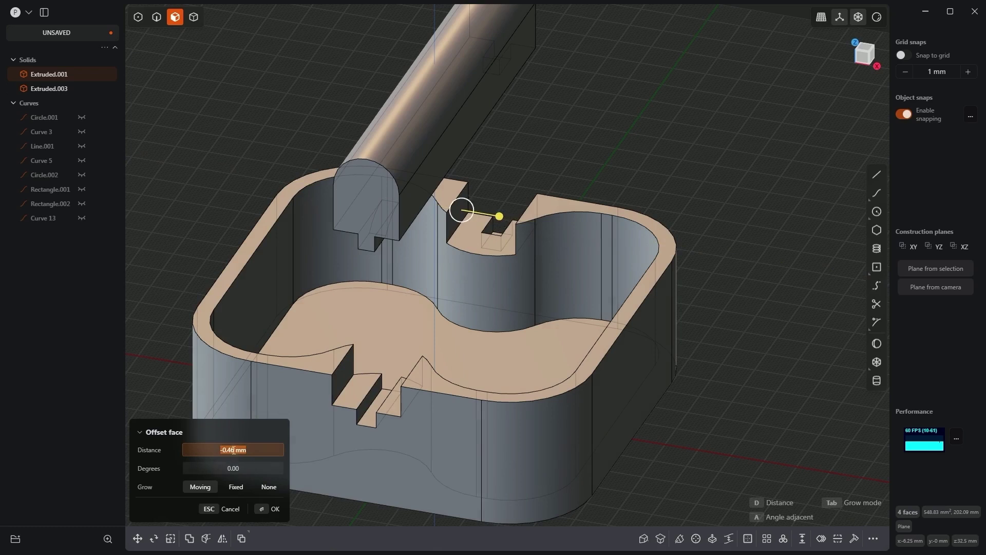
pyautogui.click(234, 450)
pyautogui.press('Return')
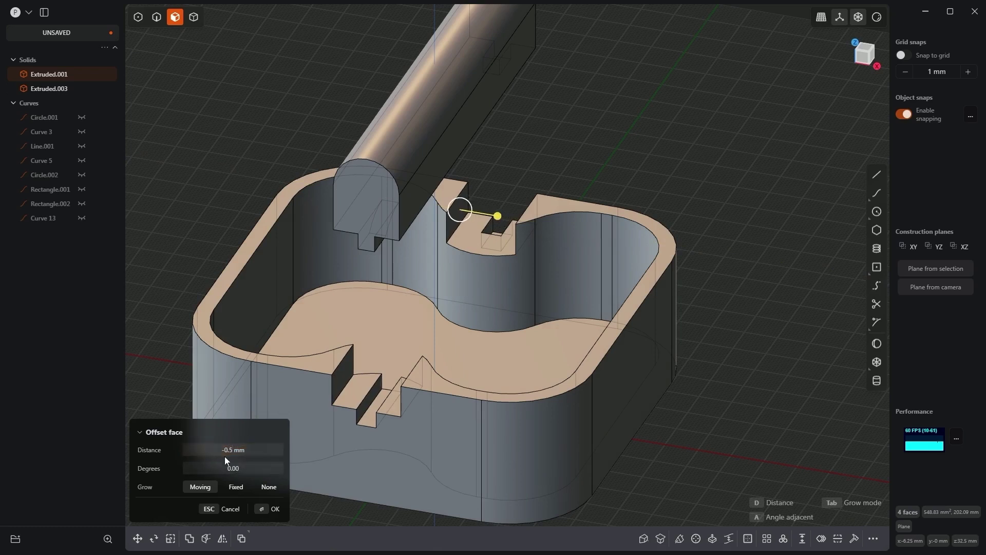
pyautogui.press('Return')
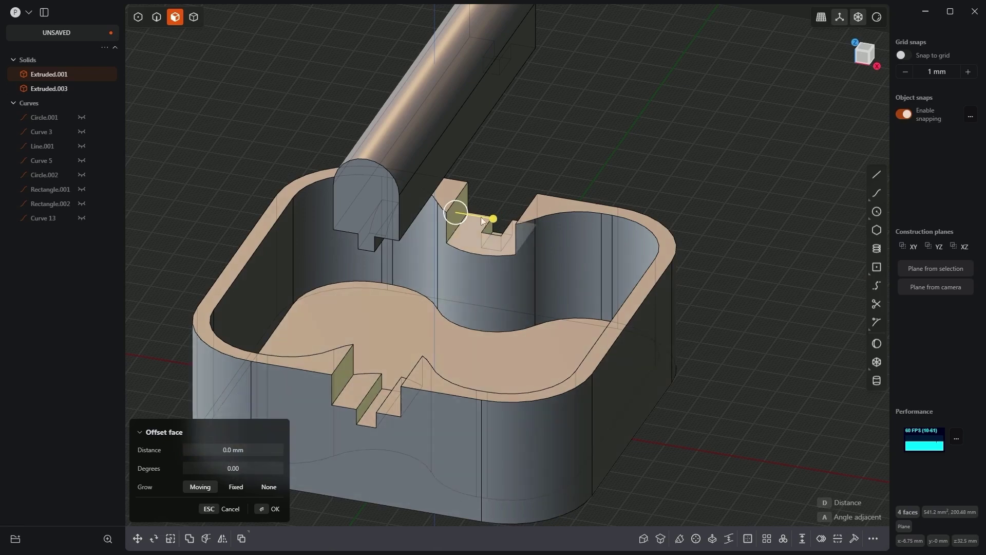
# Offset the flat inner end face of the tab slot in the +Y notch by -1 mm
pyautogui.moveTo(533, 155); pyautogui.dragTo(475, 130, button='middle')
pyautogui.click(475, 129)
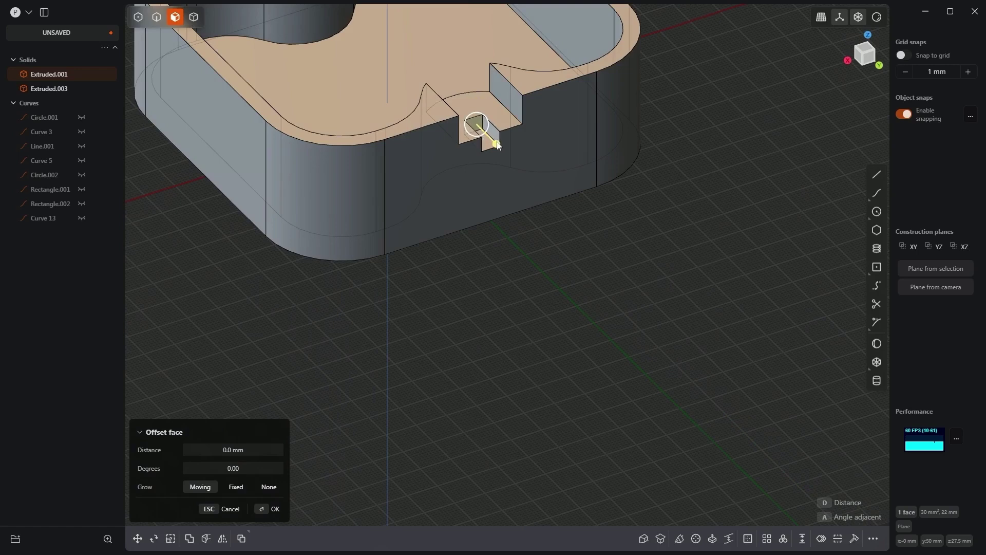
pyautogui.moveTo(489, 138); pyautogui.dragTo(495, 143)
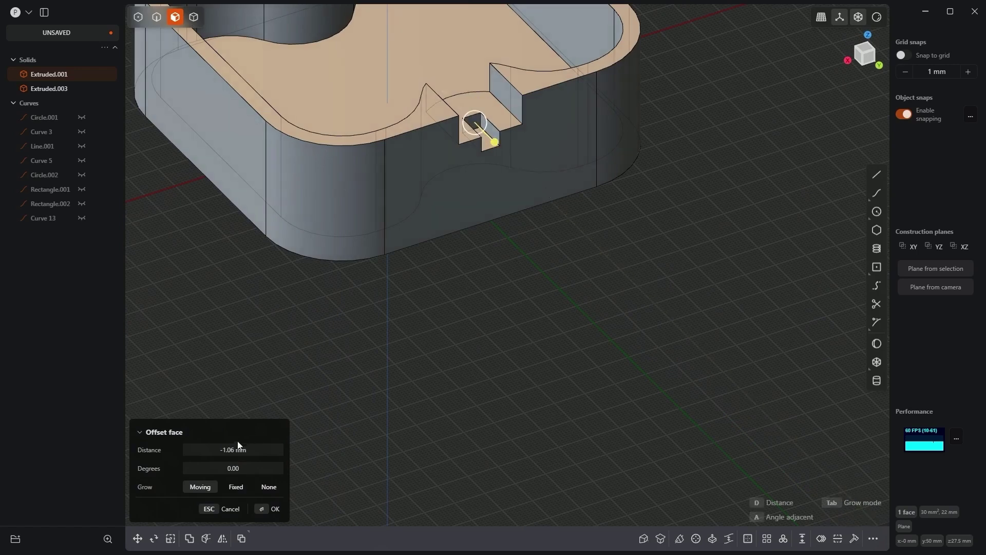
pyautogui.click(234, 450)
pyautogui.hotkey('ctrl', 'a')
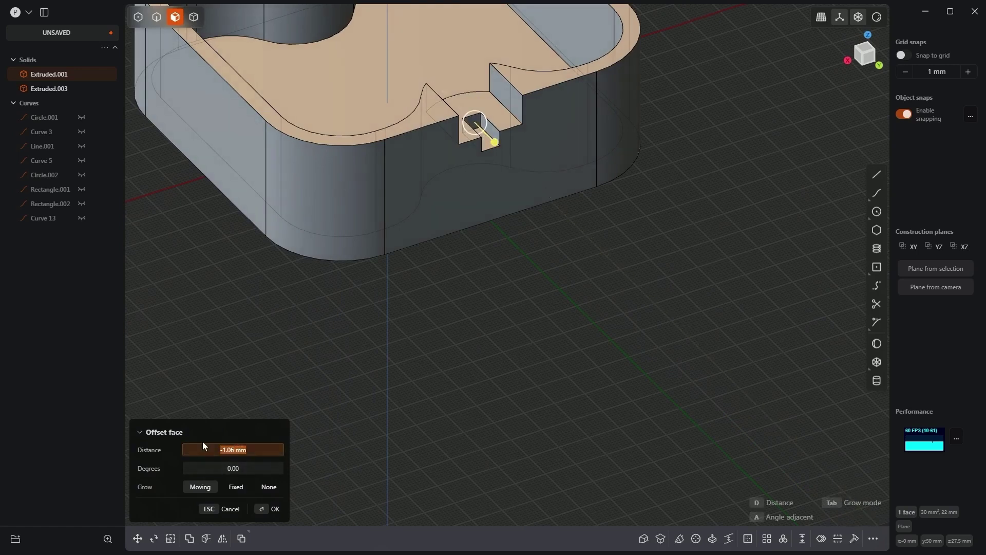
pyautogui.press('Right')
pyautogui.press('Left')
pyautogui.click(274, 509)
pyautogui.scroll(-5, 535, 172)
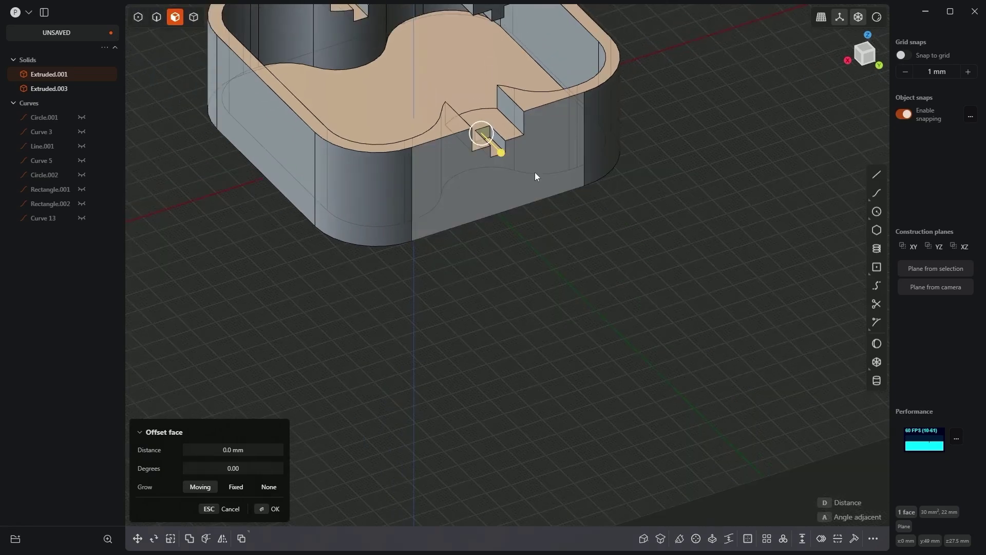
pyautogui.scroll(2, 390, 30)
pyautogui.moveTo(390, 31); pyautogui.dragTo(471, 170, button='middle')
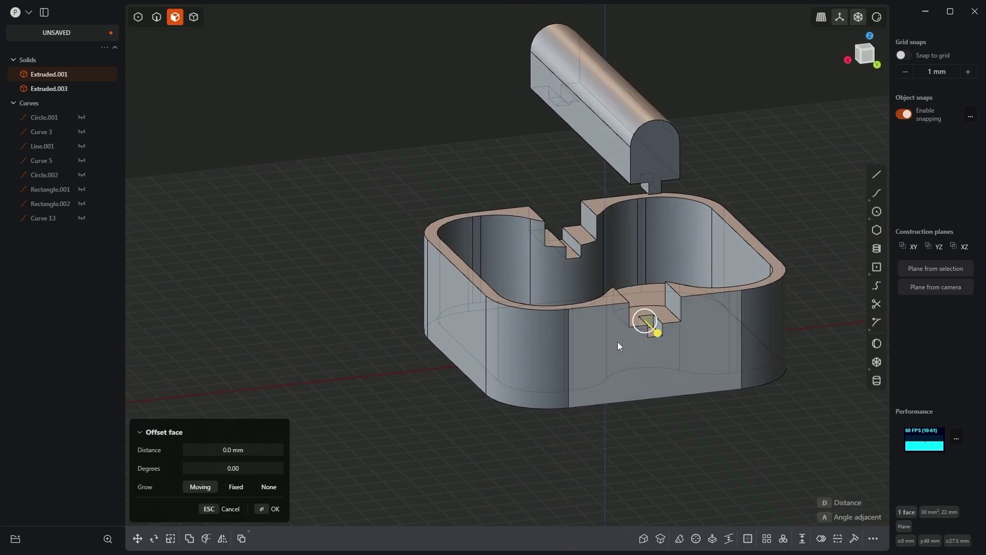
pyautogui.moveTo(618, 342); pyautogui.dragTo(617, 340, button='middle')
pyautogui.click(270, 509)
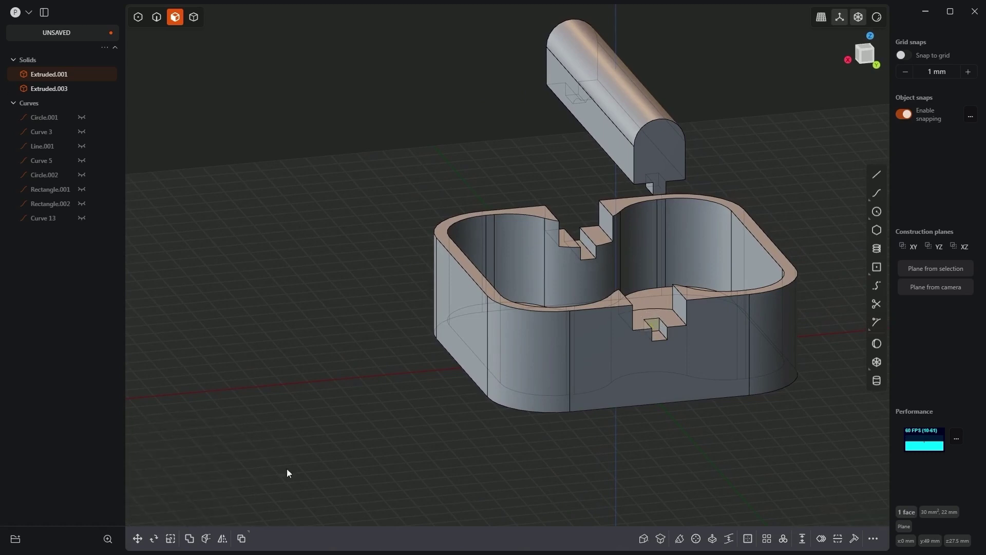
# Chamfer the four upper rim edges of the two notches by 1 mm and deselect the box
pyautogui.click(158, 17)
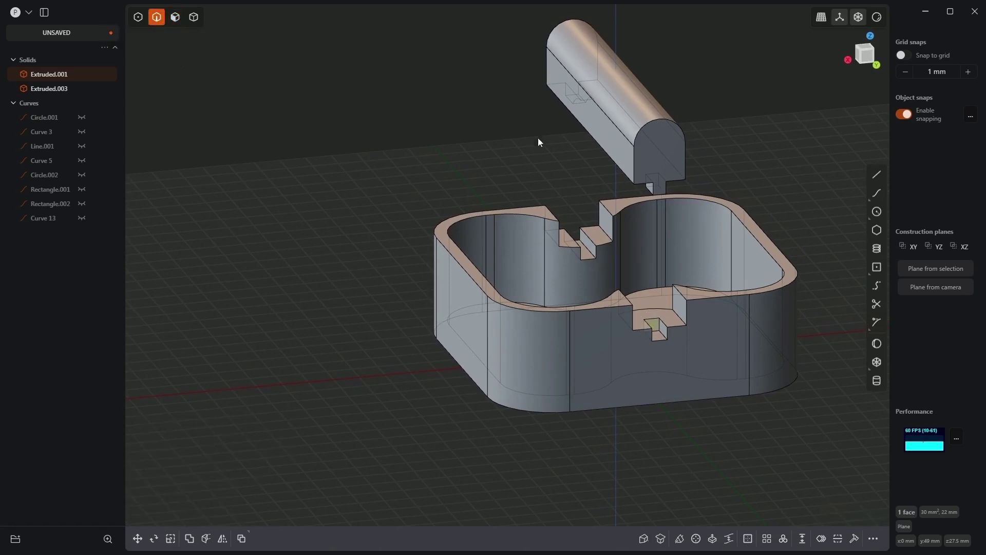
pyautogui.click(606, 208)
pyautogui.keyDown('shift'); pyautogui.click(556, 215); pyautogui.keyUp('shift')
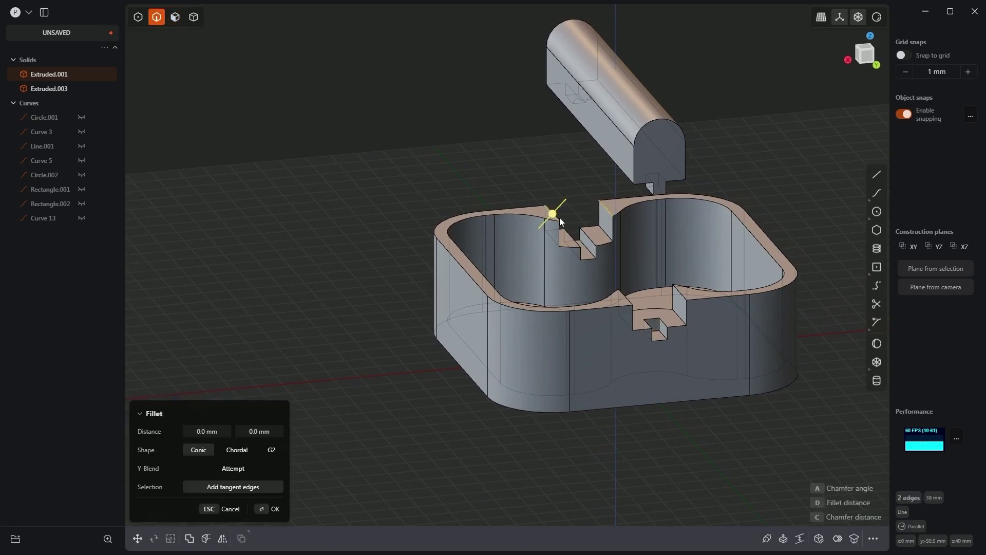
pyautogui.click(627, 301)
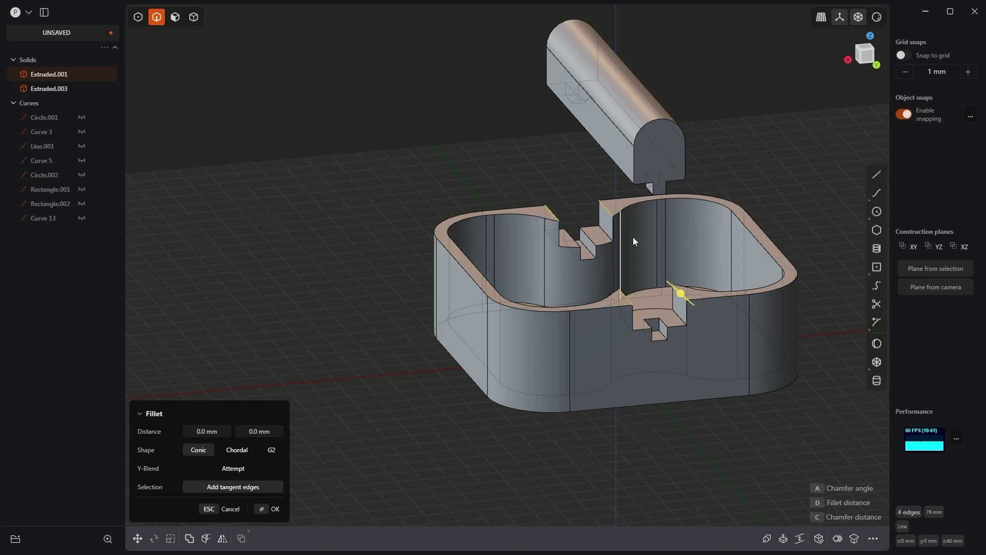
pyautogui.write('c')
pyautogui.write('1')
pyautogui.press('Return')
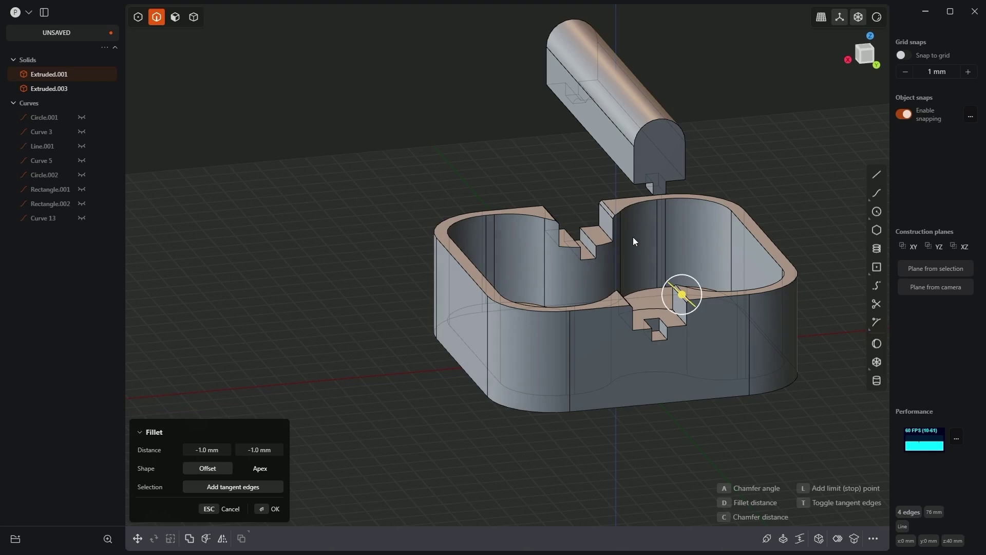
pyautogui.moveTo(633, 242); pyautogui.dragTo(392, 258, button='middle')
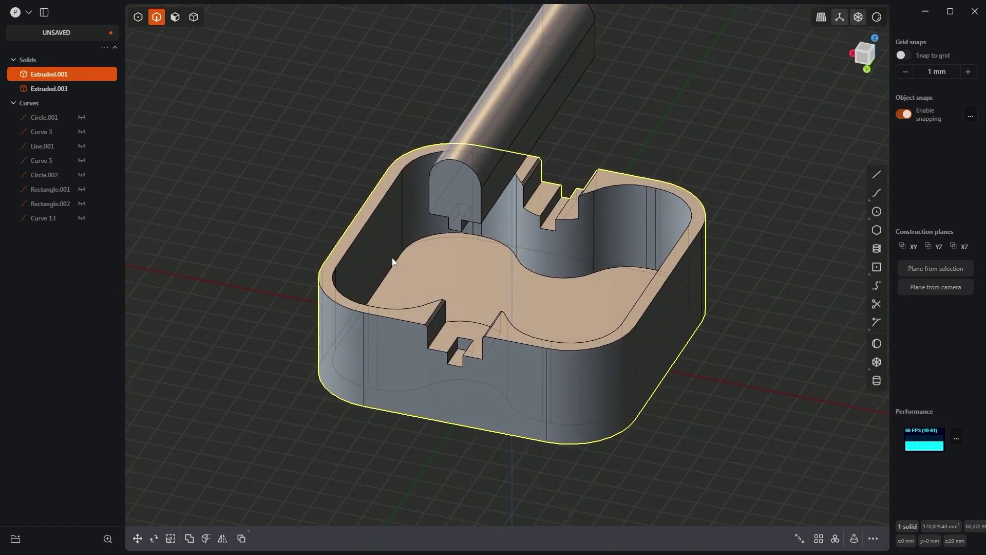
pyautogui.click(357, 143)
pyautogui.scroll(-1, 584, 231)
pyautogui.moveTo(584, 234); pyautogui.dragTo(501, 311, button='middle')
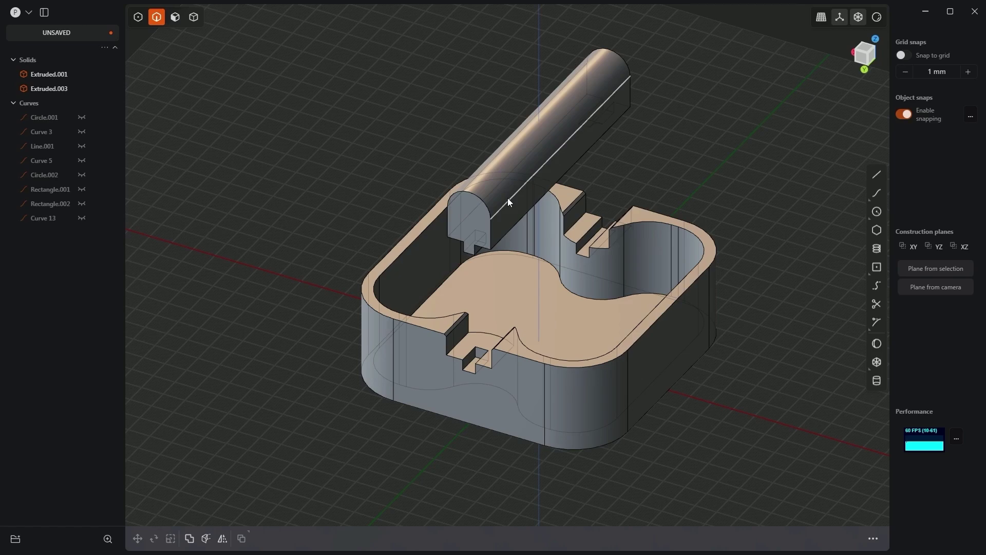
pyautogui.moveTo(509, 202); pyautogui.dragTo(337, 215, button='middle')
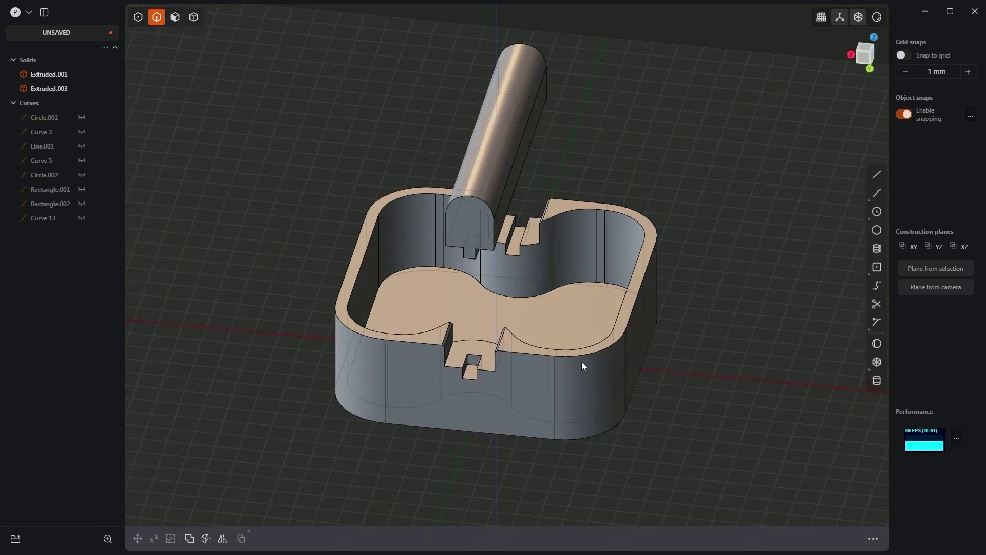
pyautogui.moveTo(581, 362); pyautogui.dragTo(578, 295, button='middle')
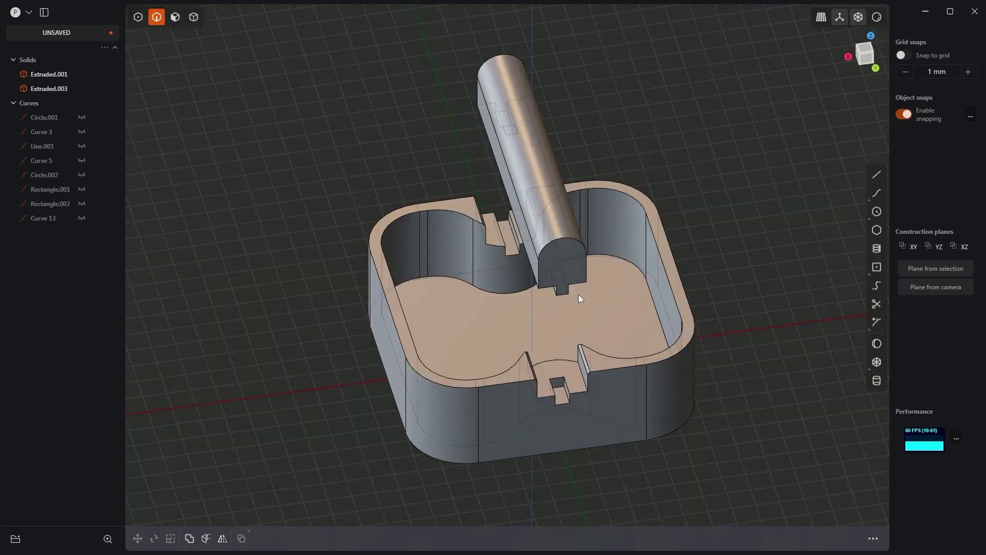
pyautogui.moveTo(492, 330); pyautogui.dragTo(544, 327, button='middle')
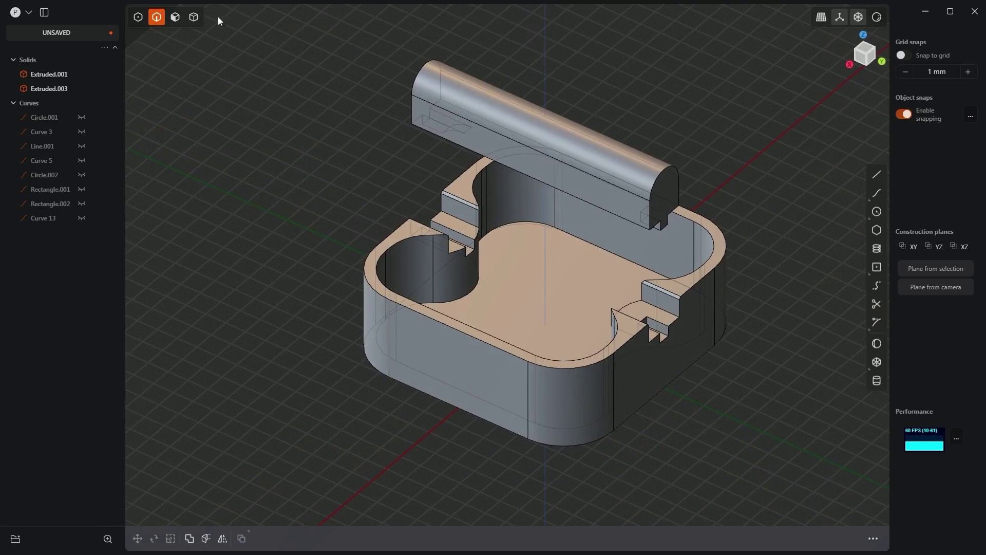
# Lengthen the box by moving the inner and outer faces of its +X end wall, including the rounded corners, 60 mm along X
pyautogui.click(175, 17)
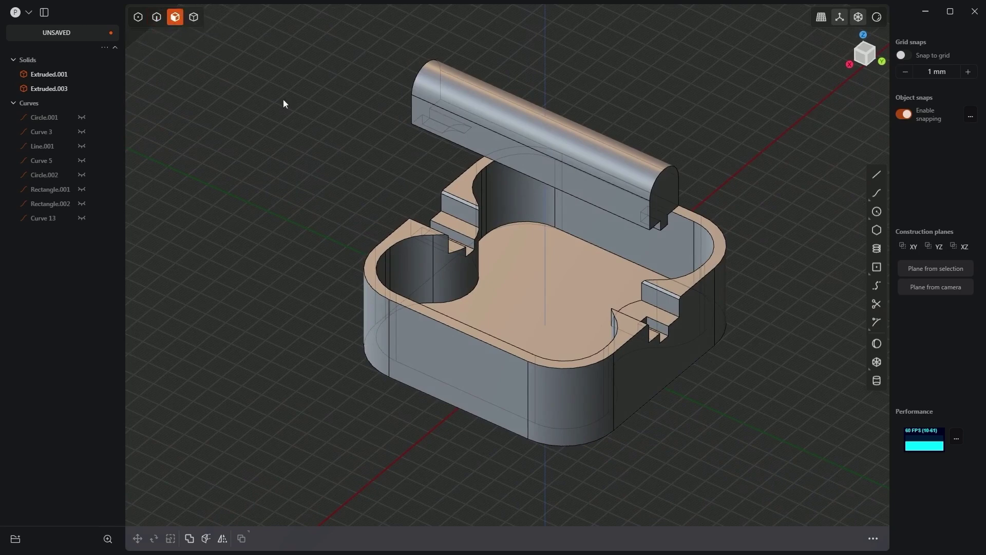
pyautogui.click(375, 318)
pyautogui.keyDown('shift'); pyautogui.click(448, 348); pyautogui.keyUp('shift')
pyautogui.keyDown('shift'); pyautogui.click(562, 395); pyautogui.keyUp('shift')
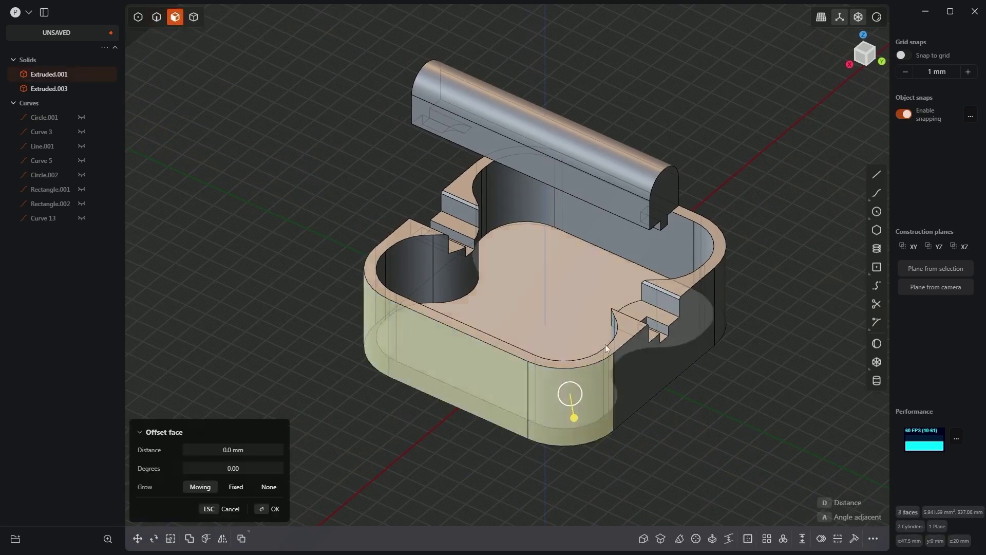
pyautogui.moveTo(606, 345); pyautogui.dragTo(488, 377, button='middle')
pyautogui.click(642, 297)
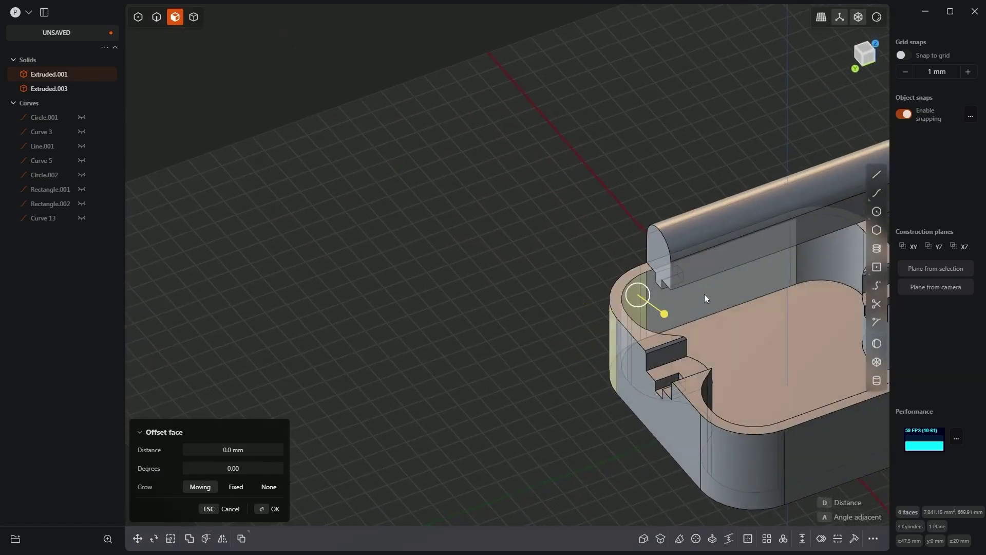
pyautogui.click(704, 293)
pyautogui.click(845, 258)
pyautogui.scroll(-3, 512, 306)
pyautogui.moveTo(513, 306); pyautogui.dragTo(592, 320, button='middle')
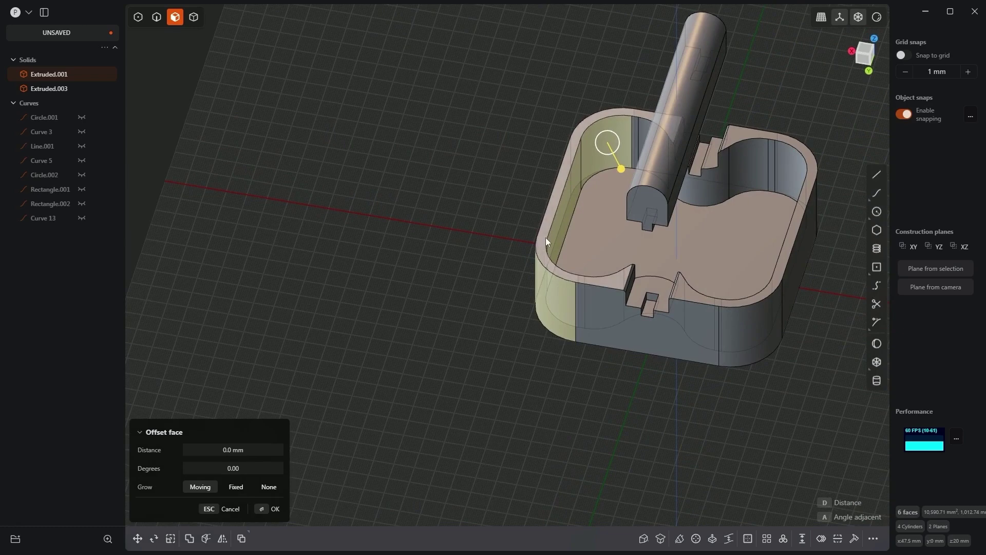
pyautogui.press('g')
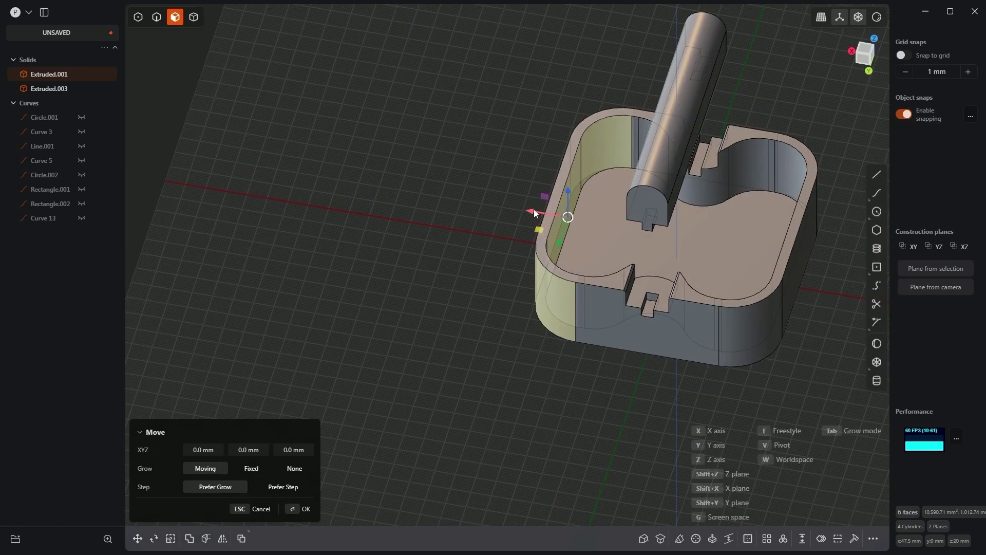
pyautogui.moveTo(535, 208); pyautogui.dragTo(399, 185)
pyautogui.click(196, 450)
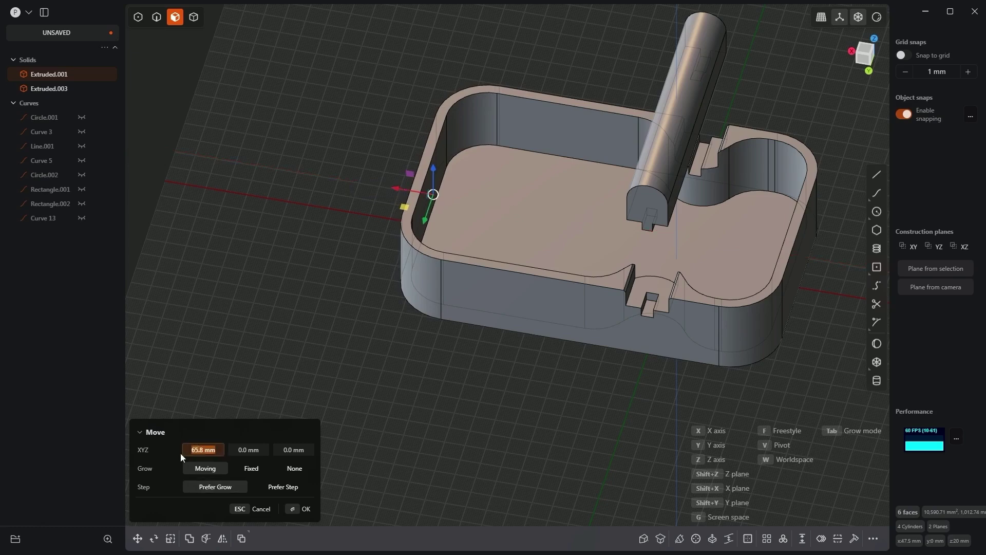
pyautogui.write('60')
pyautogui.press('Return')
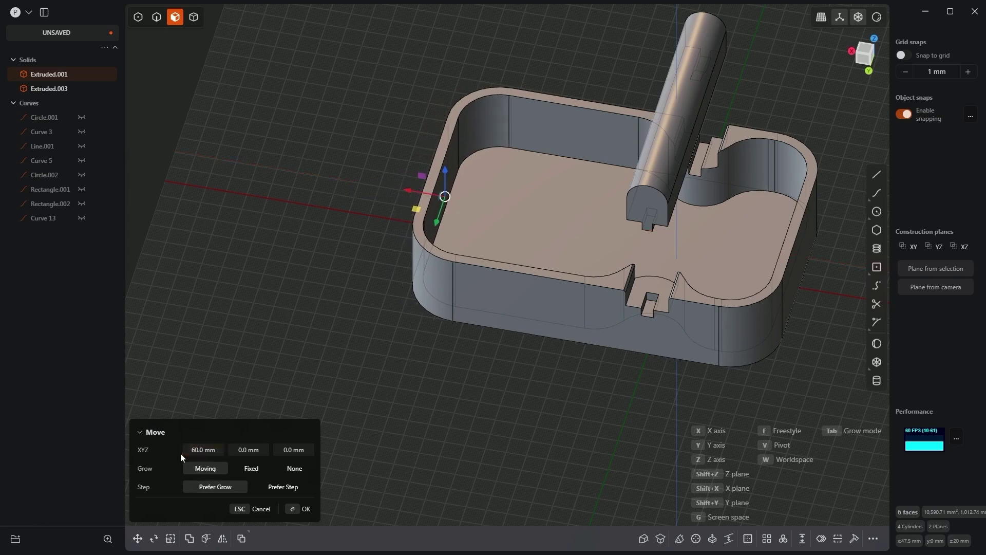
pyautogui.press('o')
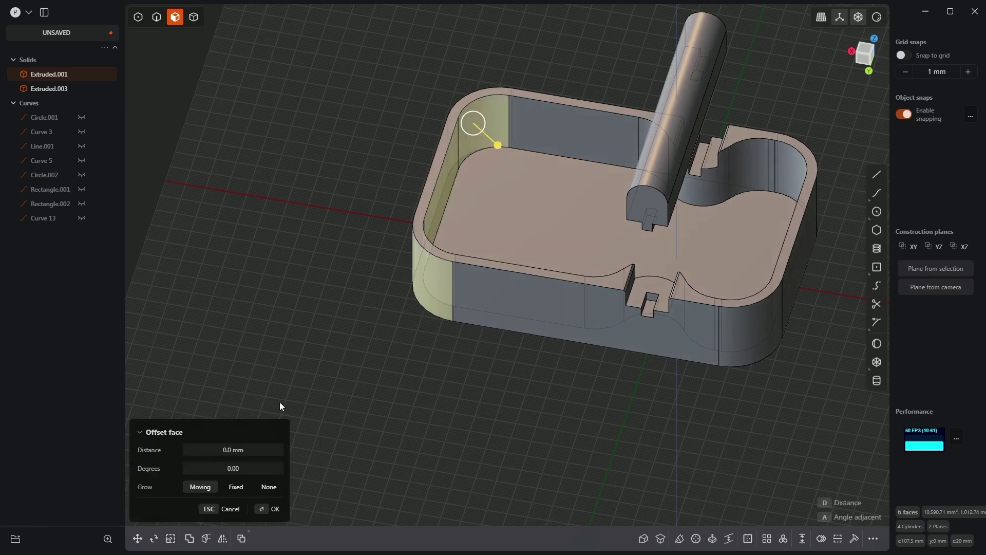
pyautogui.press('Escape')
pyautogui.moveTo(639, 485); pyautogui.dragTo(165, 155, button='middle')
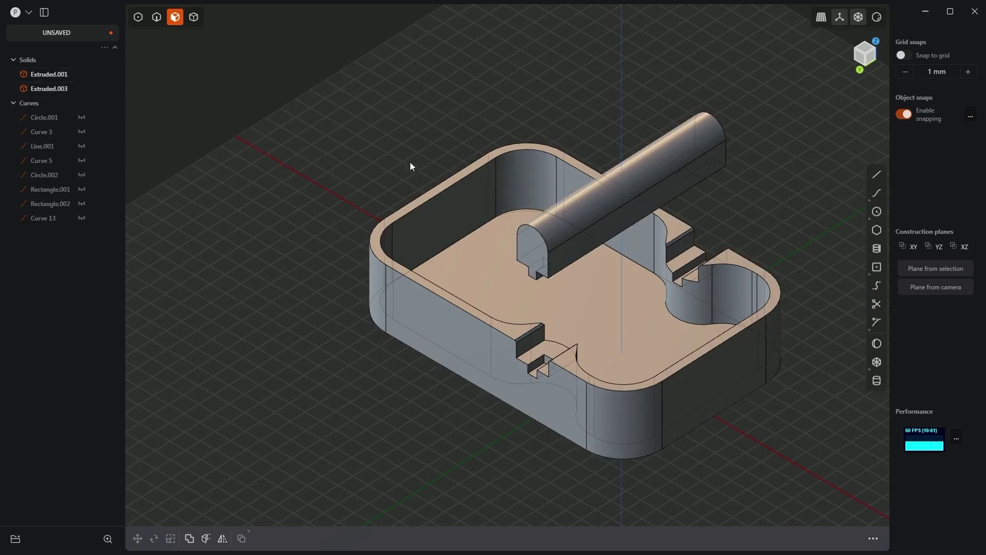
# Open an export of the box solid with the STEP (*.stp;*.step) file type and cancel it
pyautogui.click(57, 74)
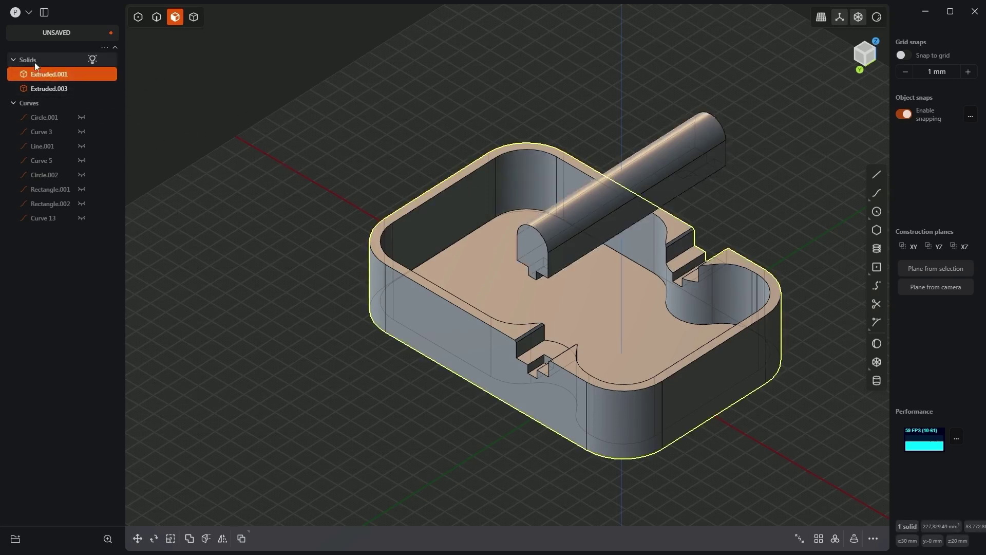
pyautogui.click(30, 13)
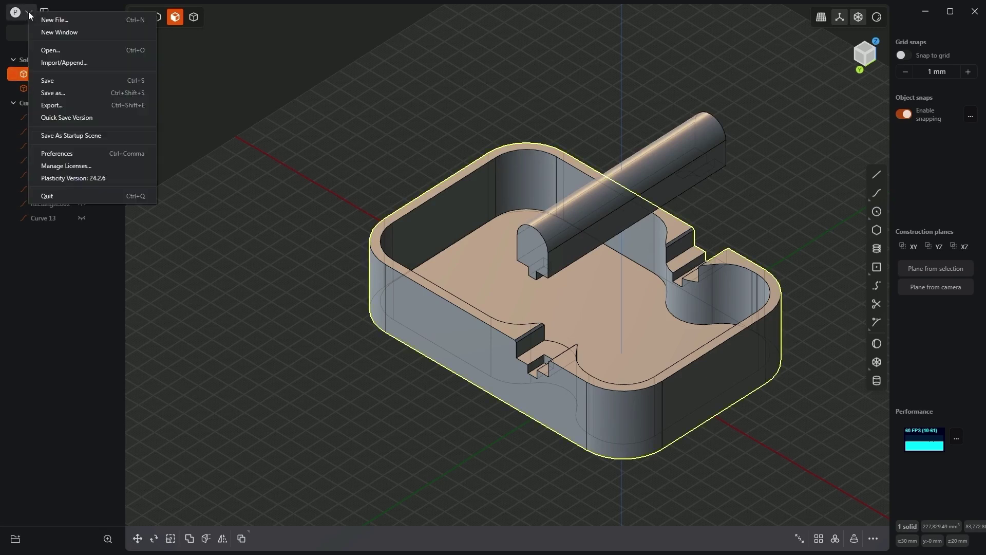
pyautogui.click(76, 105)
pyautogui.click(178, 240)
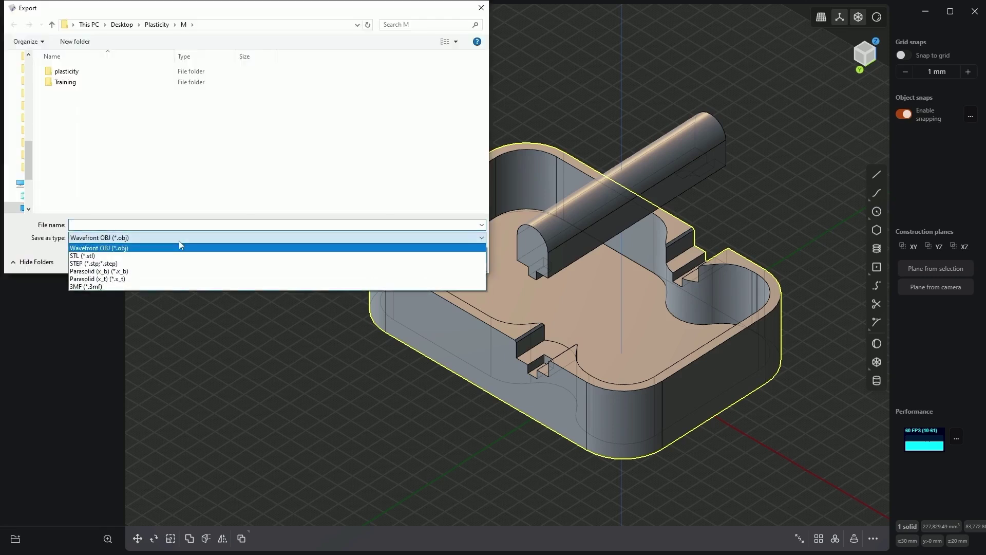
pyautogui.click(104, 262)
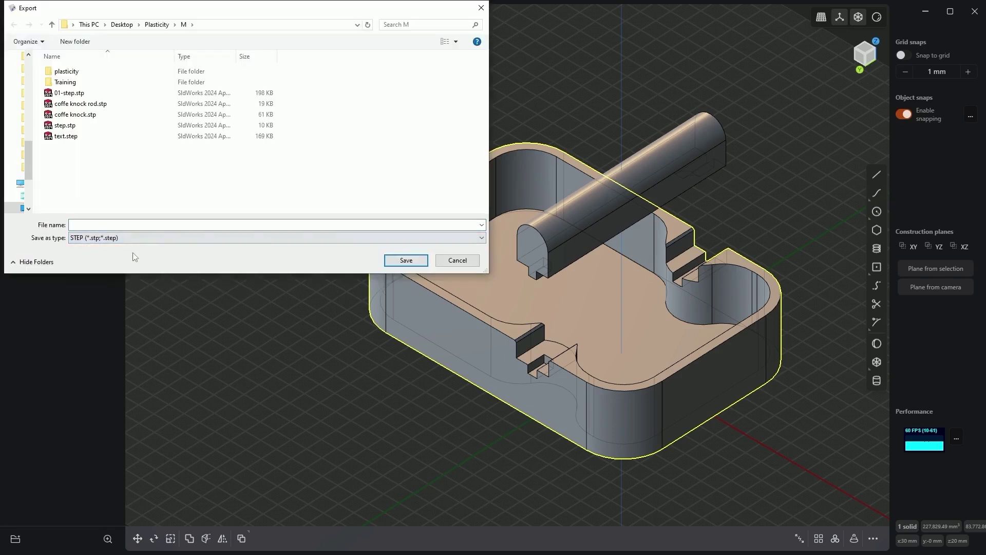
pyautogui.click(81, 225)
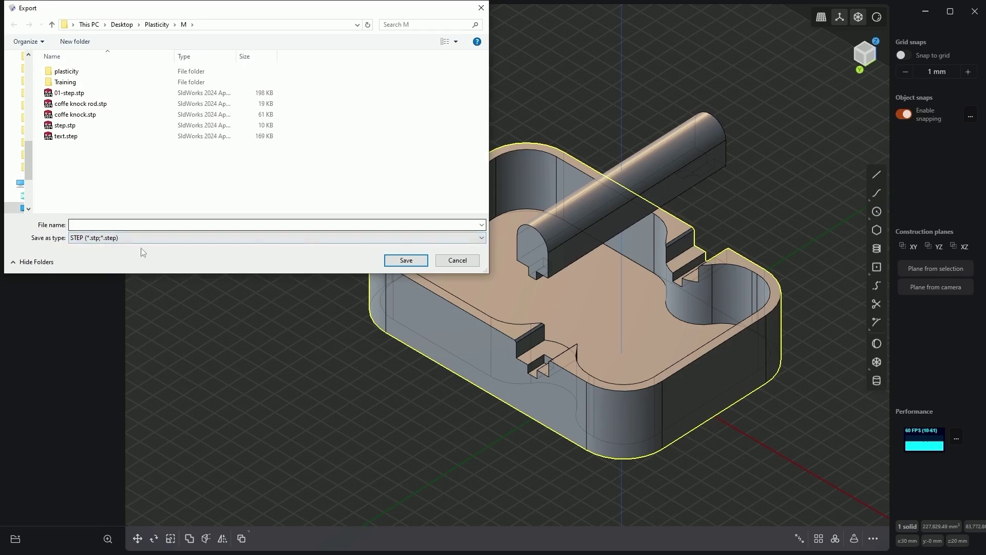
pyautogui.click(465, 261)
# Select the knock bar solid
pyautogui.click(63, 91)
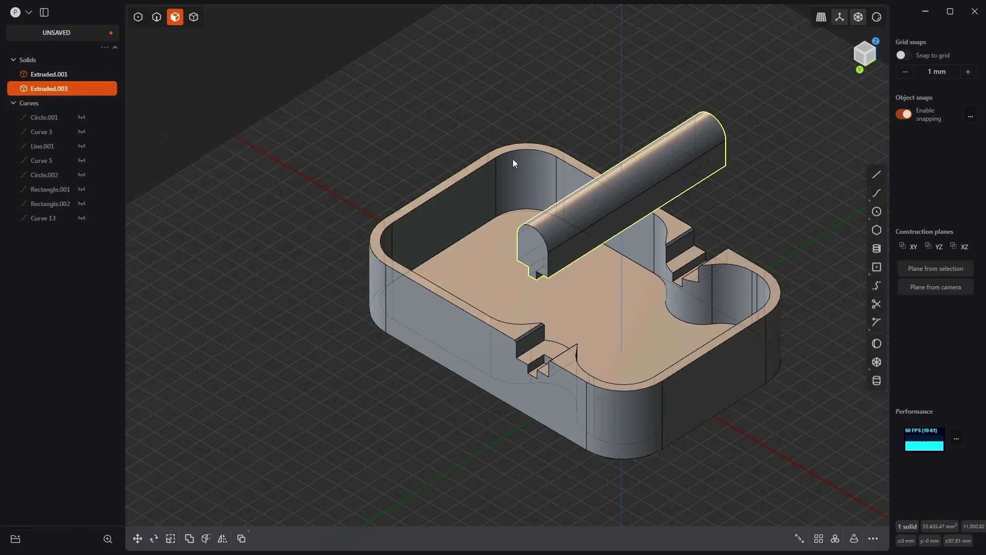